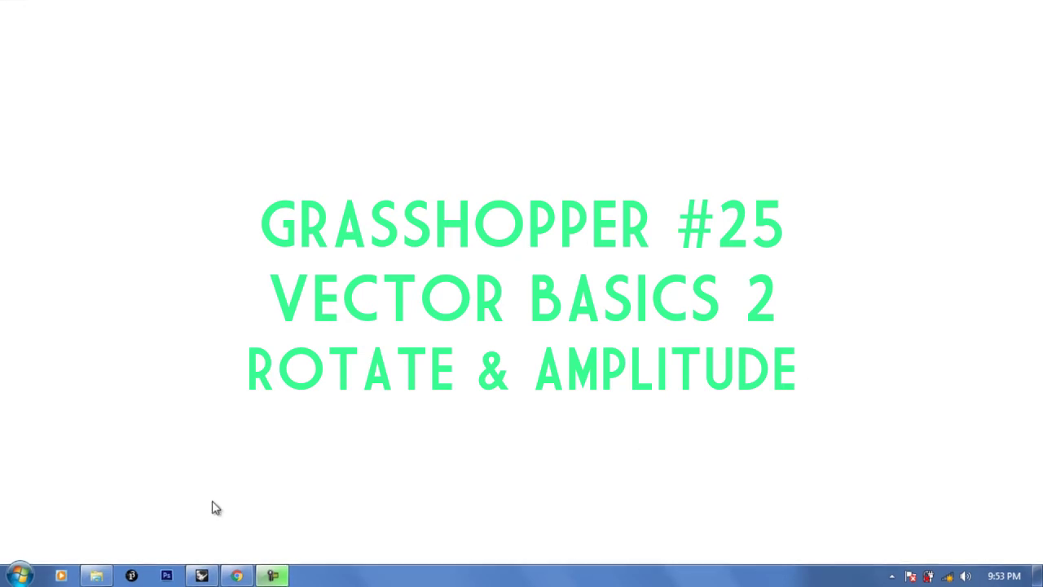
- Switch to Chrome and examine the image results for "guangzhou zaha hadid" as architectural references
{"action": "left_click", "coordinate": [236, 575]}
{"action": "scroll", "coordinate": [422, 480], "scroll_direction": "up", "scroll_amount": 5}
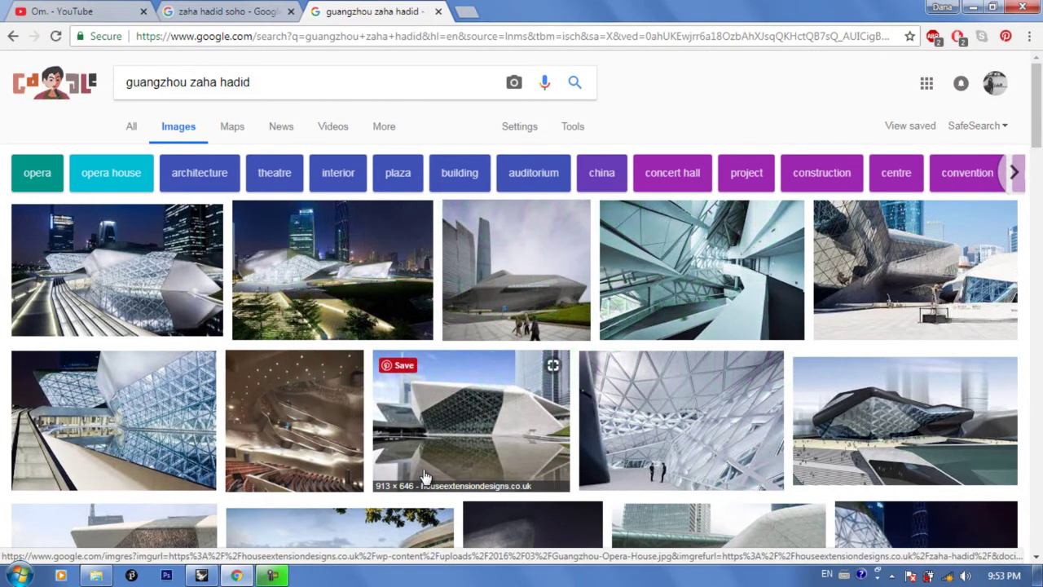
{"action": "scroll", "coordinate": [424, 476], "scroll_direction": "down", "scroll_amount": 1}
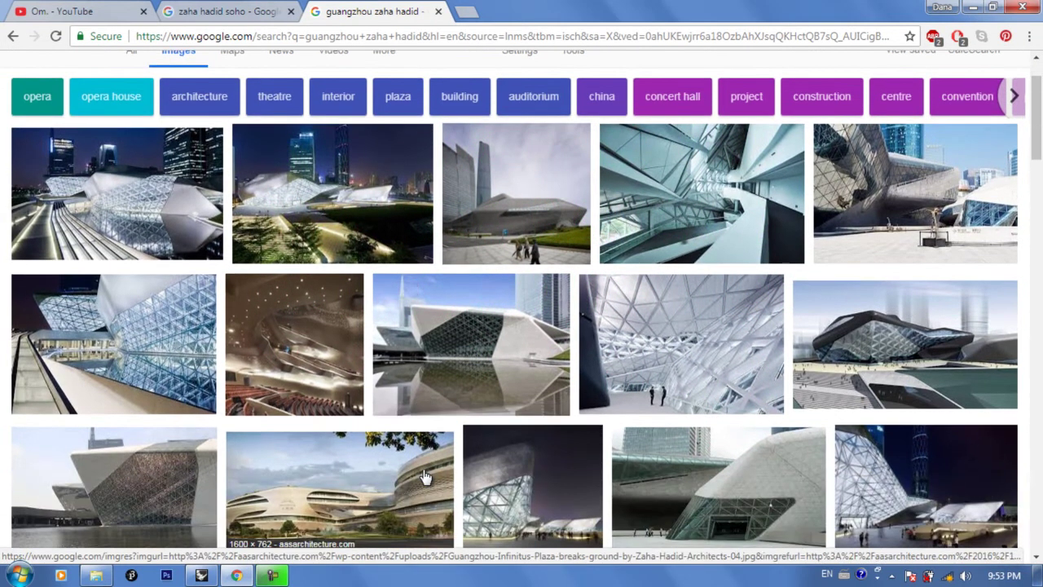
{"action": "scroll", "coordinate": [425, 477], "scroll_direction": "up", "scroll_amount": 1}
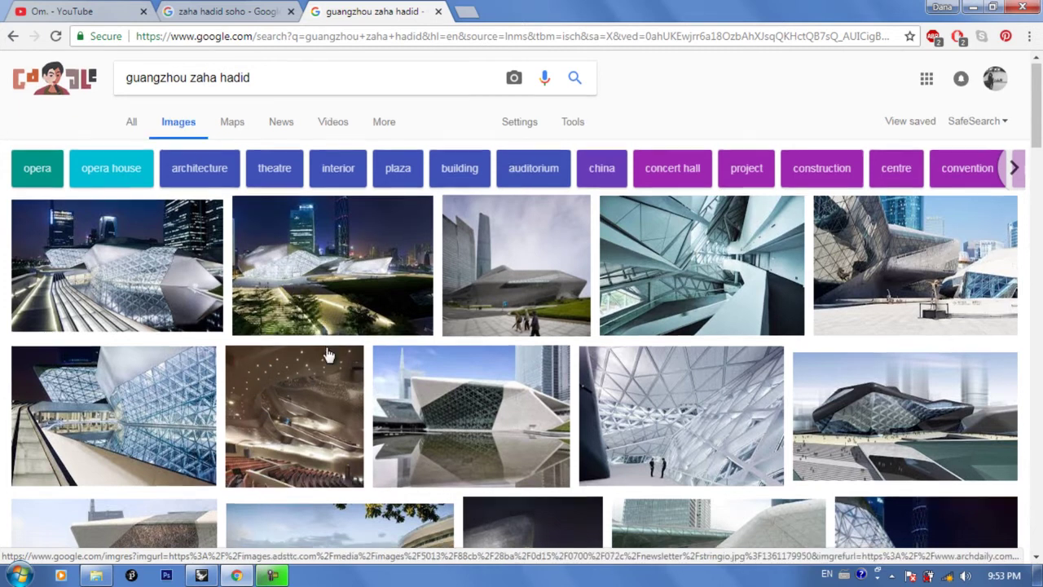
{"action": "scroll", "coordinate": [326, 350], "scroll_direction": "down", "scroll_amount": 2}
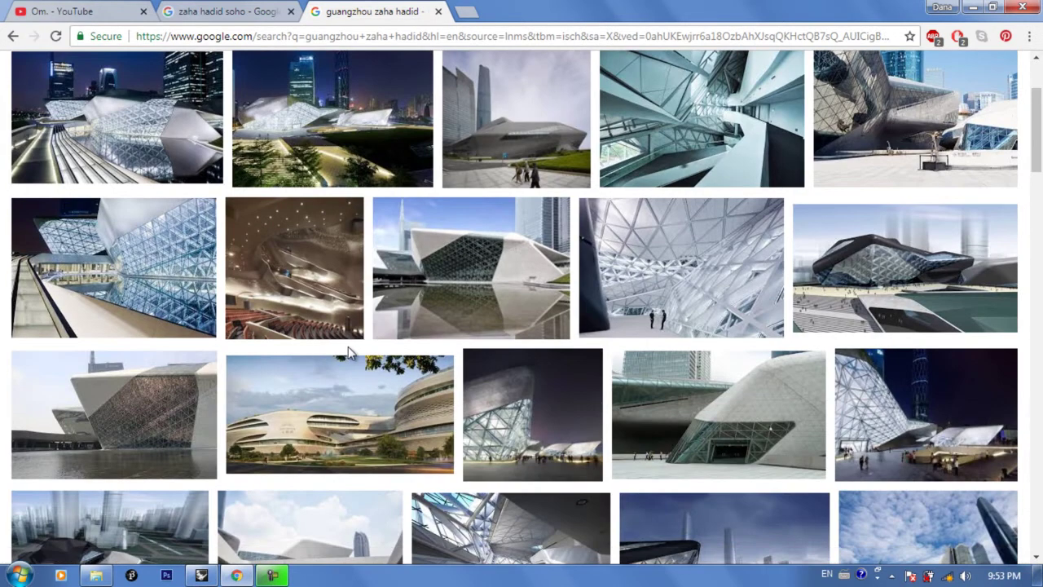
{"action": "scroll", "coordinate": [348, 347], "scroll_direction": "up", "scroll_amount": 2}
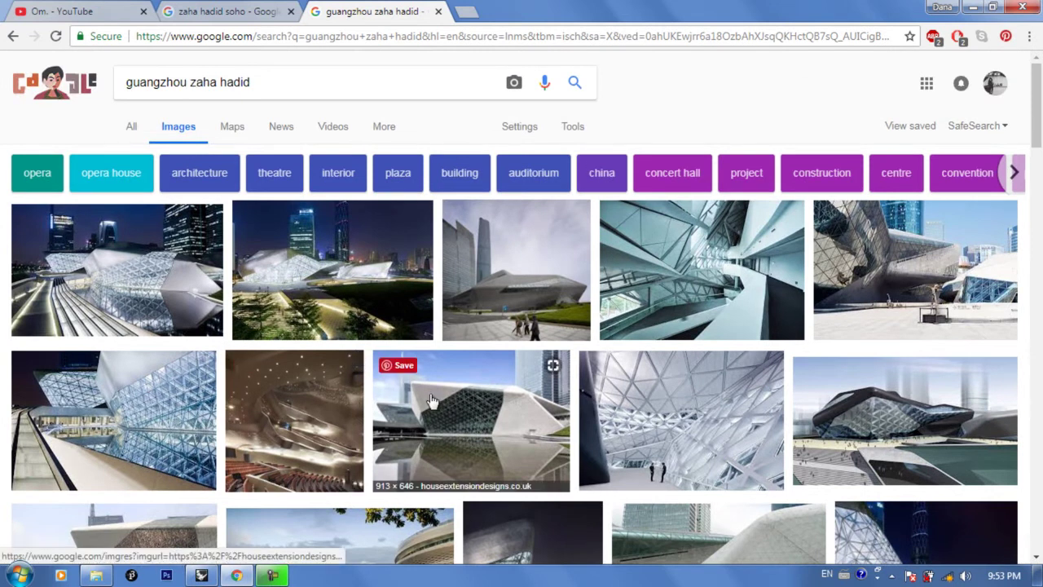
{"action": "scroll", "coordinate": [440, 350], "scroll_direction": "down", "scroll_amount": 1}
{"action": "scroll", "coordinate": [450, 344], "scroll_direction": "down", "scroll_amount": 2}
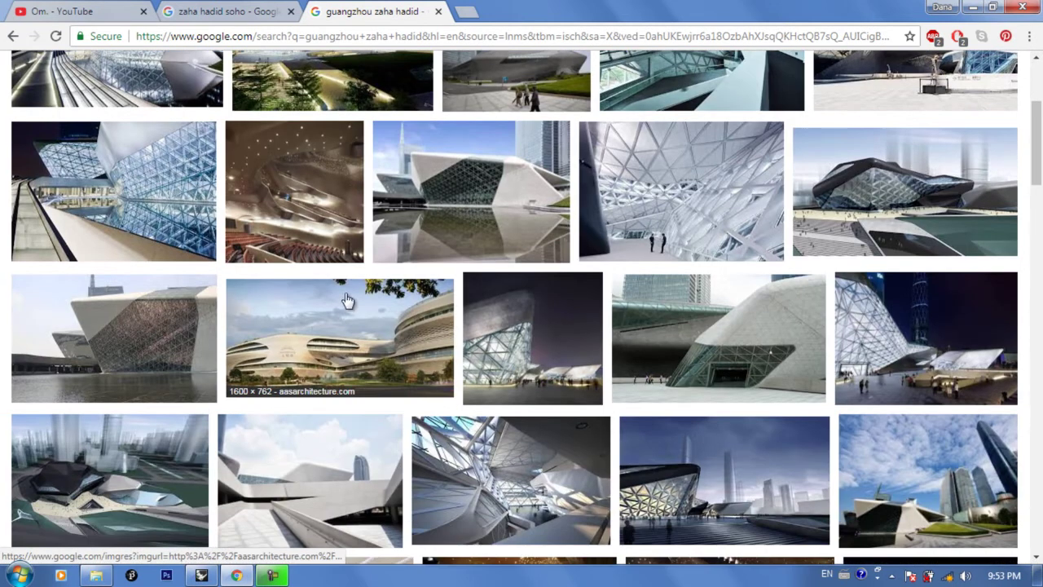
{"action": "scroll", "coordinate": [338, 310], "scroll_direction": "up", "scroll_amount": 3}
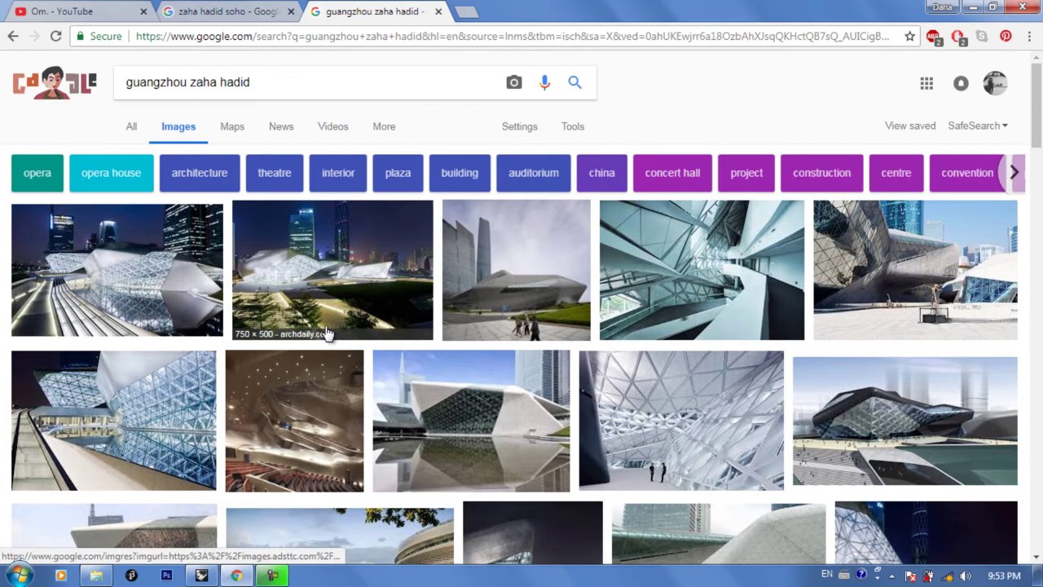
- Examine the "zaha hadid soho" image results, including the enlarged Galaxy Soho picture and the further buildings below it
{"action": "left_click", "coordinate": [245, 12]}
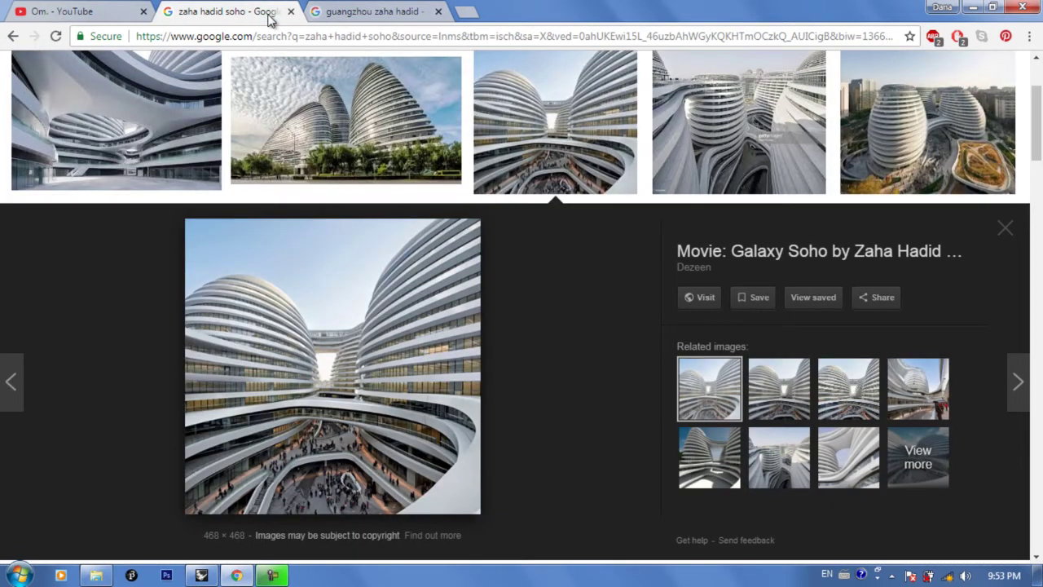
{"action": "scroll", "coordinate": [572, 334], "scroll_direction": "down", "scroll_amount": 1}
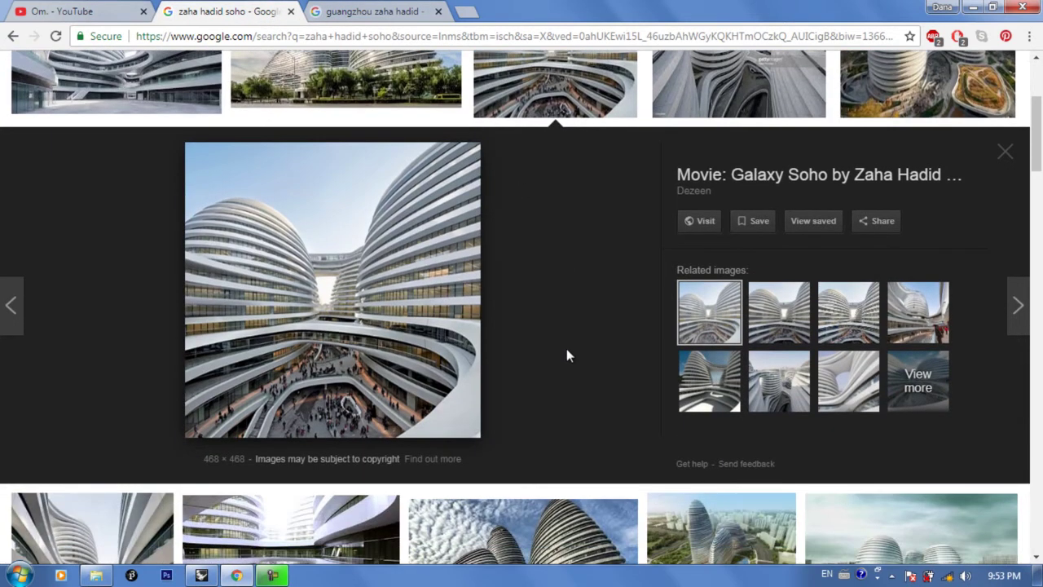
{"action": "scroll", "coordinate": [565, 359], "scroll_direction": "down", "scroll_amount": 1}
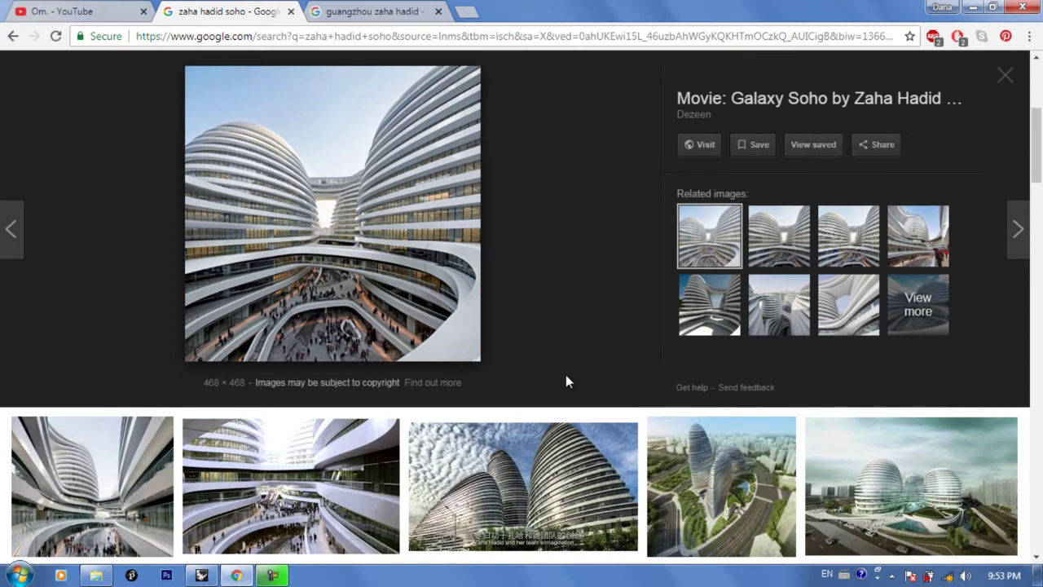
{"action": "scroll", "coordinate": [566, 376], "scroll_direction": "down", "scroll_amount": 2}
{"action": "scroll", "coordinate": [566, 377], "scroll_direction": "up", "scroll_amount": 4}
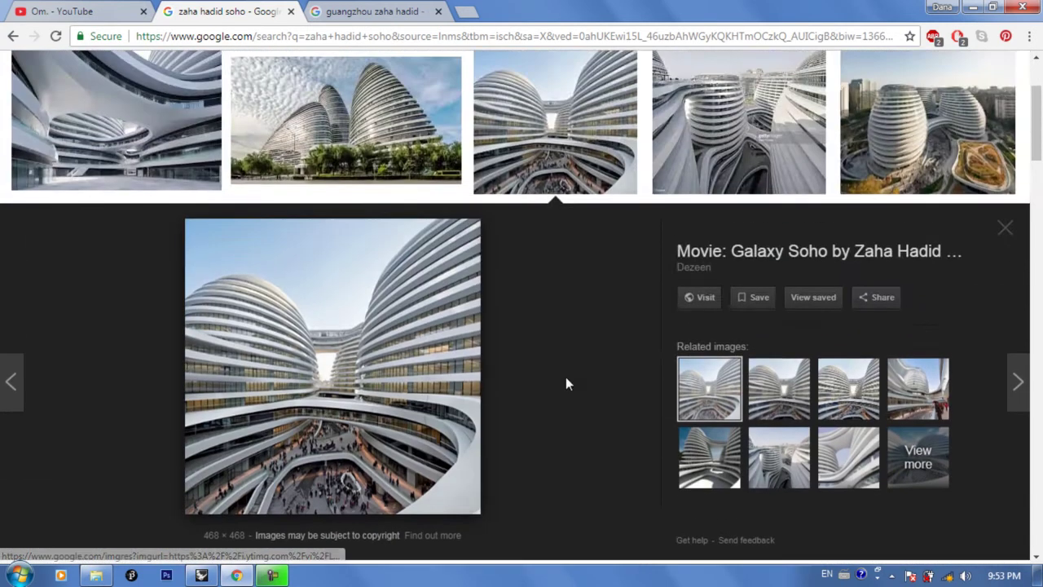
{"action": "scroll", "coordinate": [566, 376], "scroll_direction": "up", "scroll_amount": 2}
{"action": "scroll", "coordinate": [573, 374], "scroll_direction": "down", "scroll_amount": 2}
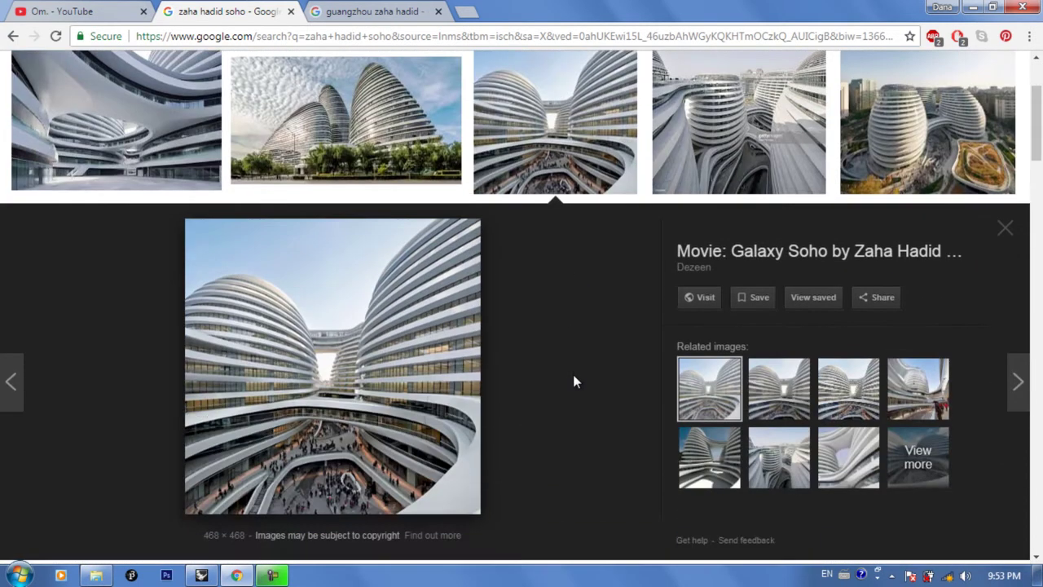
{"action": "scroll", "coordinate": [572, 381], "scroll_direction": "down", "scroll_amount": 2}
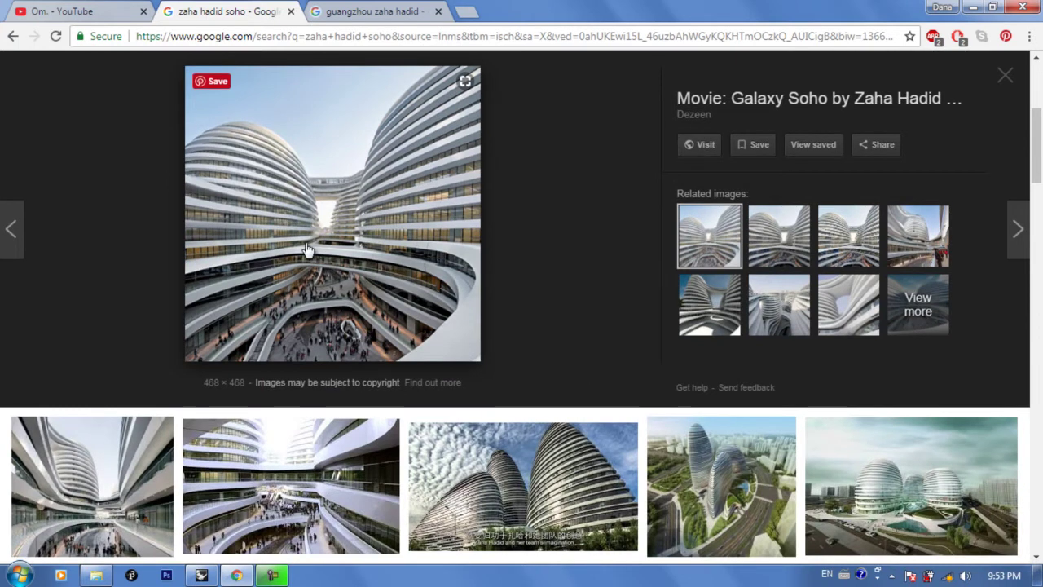
{"action": "scroll", "coordinate": [532, 291], "scroll_direction": "up", "scroll_amount": 3}
{"action": "scroll", "coordinate": [534, 291], "scroll_direction": "down", "scroll_amount": 2}
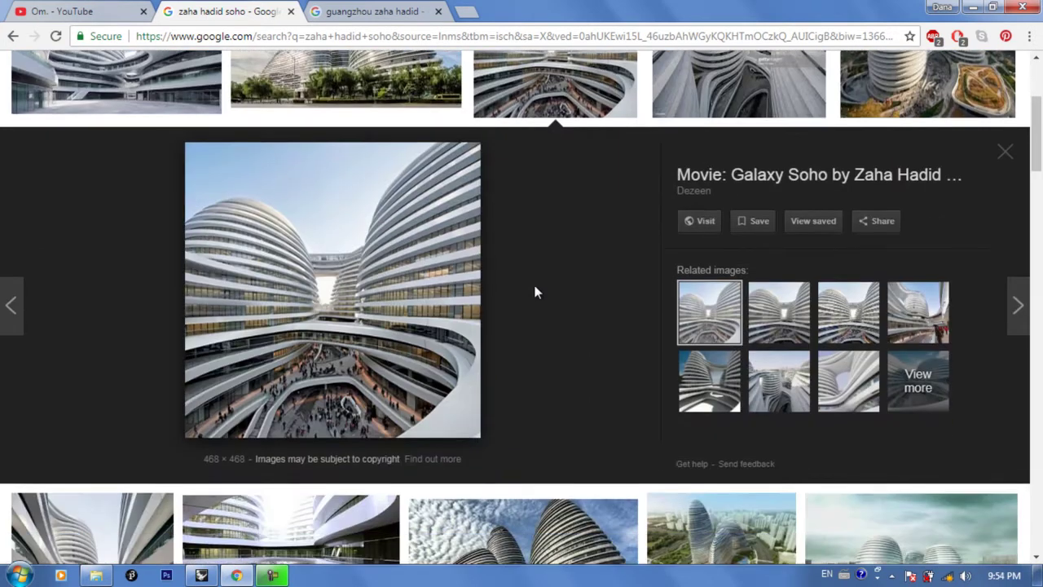
{"action": "scroll", "coordinate": [535, 292], "scroll_direction": "down", "scroll_amount": 5}
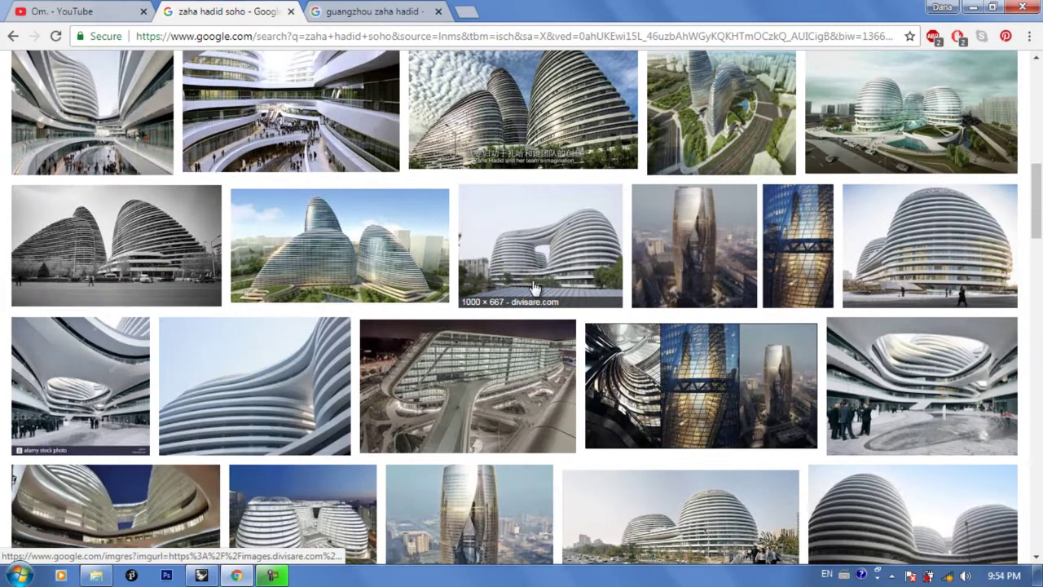
{"action": "scroll", "coordinate": [534, 287], "scroll_direction": "down", "scroll_amount": 1}
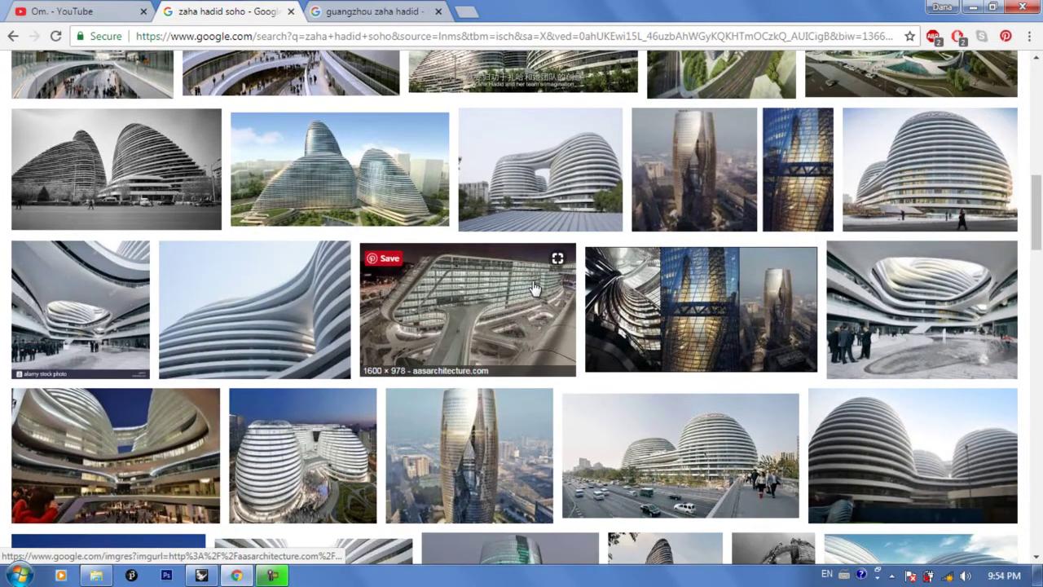
{"action": "scroll", "coordinate": [535, 288], "scroll_direction": "down", "scroll_amount": 4}
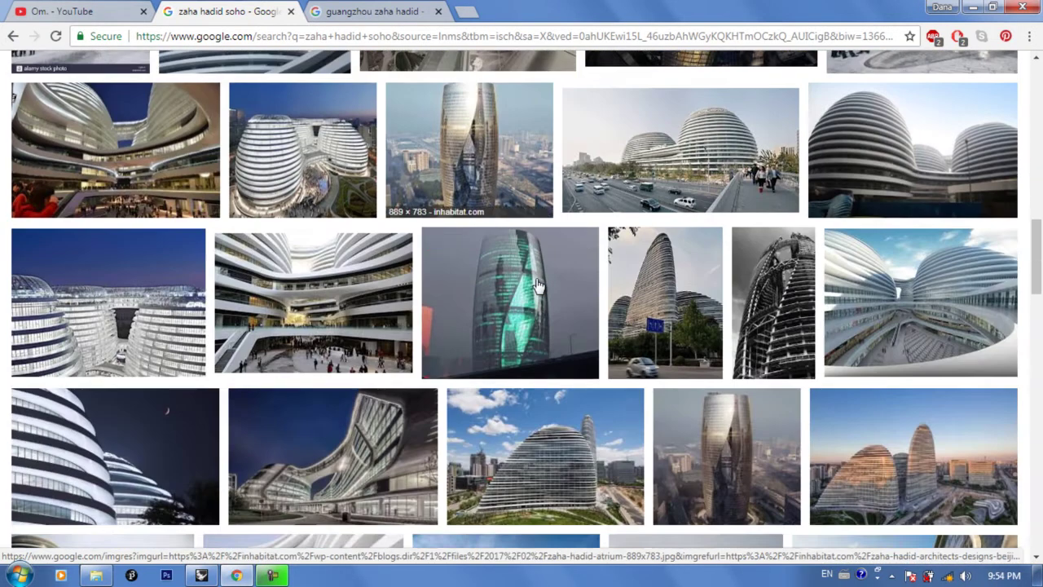
{"action": "scroll", "coordinate": [538, 285], "scroll_direction": "up", "scroll_amount": 8}
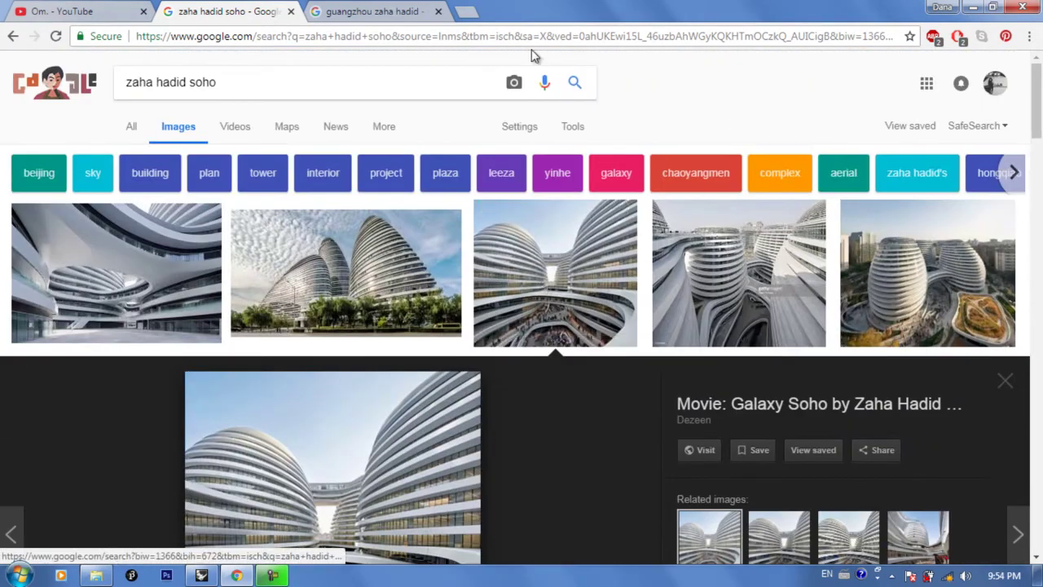
- Examine the "metaball" search results on the Om. YouTube channel, focusing on the MetaBall Grasshopper tutorial
{"action": "left_click", "coordinate": [100, 11]}
{"action": "scroll", "coordinate": [241, 243], "scroll_direction": "up", "scroll_amount": 15}
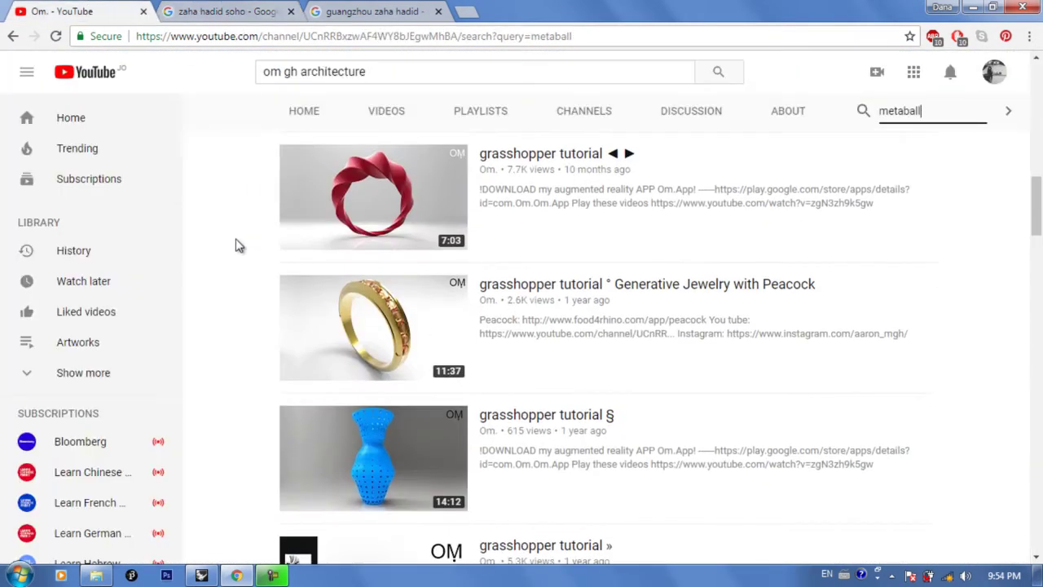
{"action": "scroll", "coordinate": [241, 243], "scroll_direction": "up", "scroll_amount": 3}
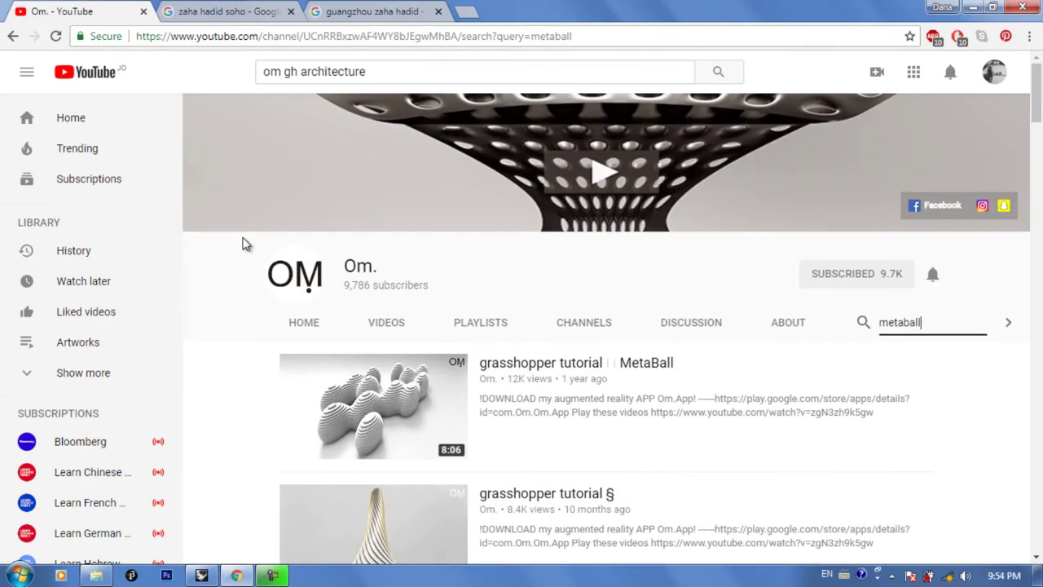
{"action": "scroll", "coordinate": [245, 246], "scroll_direction": "down", "scroll_amount": 2}
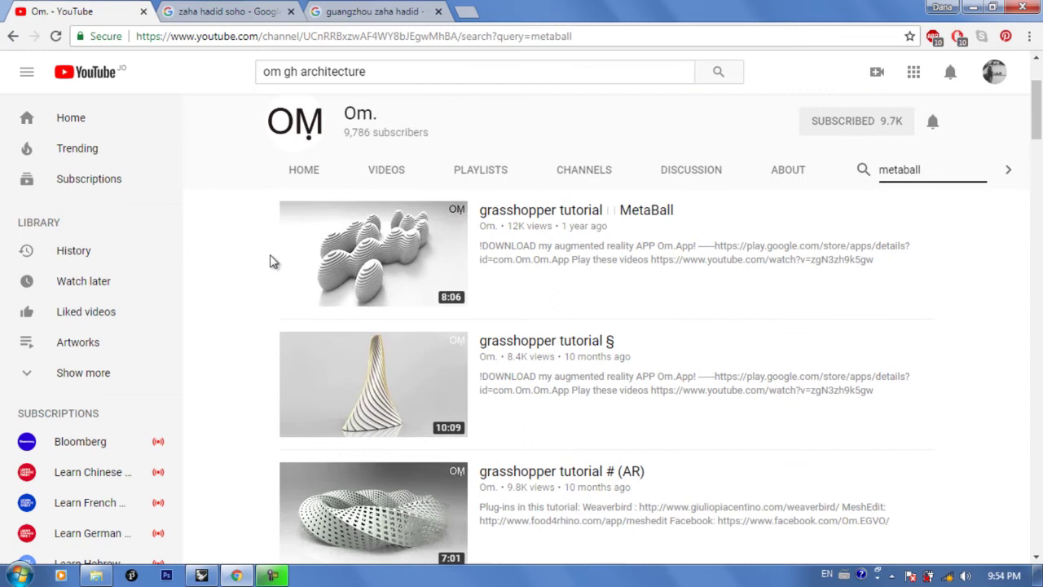
{"action": "scroll", "coordinate": [249, 260], "scroll_direction": "down", "scroll_amount": 2}
{"action": "scroll", "coordinate": [249, 259], "scroll_direction": "up", "scroll_amount": 3}
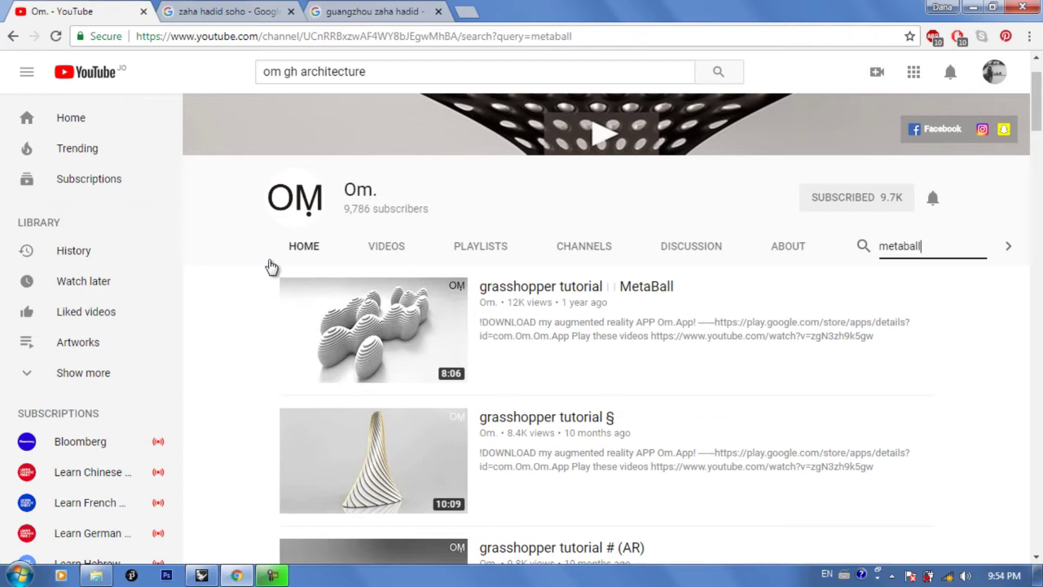
{"action": "scroll", "coordinate": [269, 273], "scroll_direction": "down", "scroll_amount": 2}
{"action": "scroll", "coordinate": [489, 281], "scroll_direction": "up", "scroll_amount": 1}
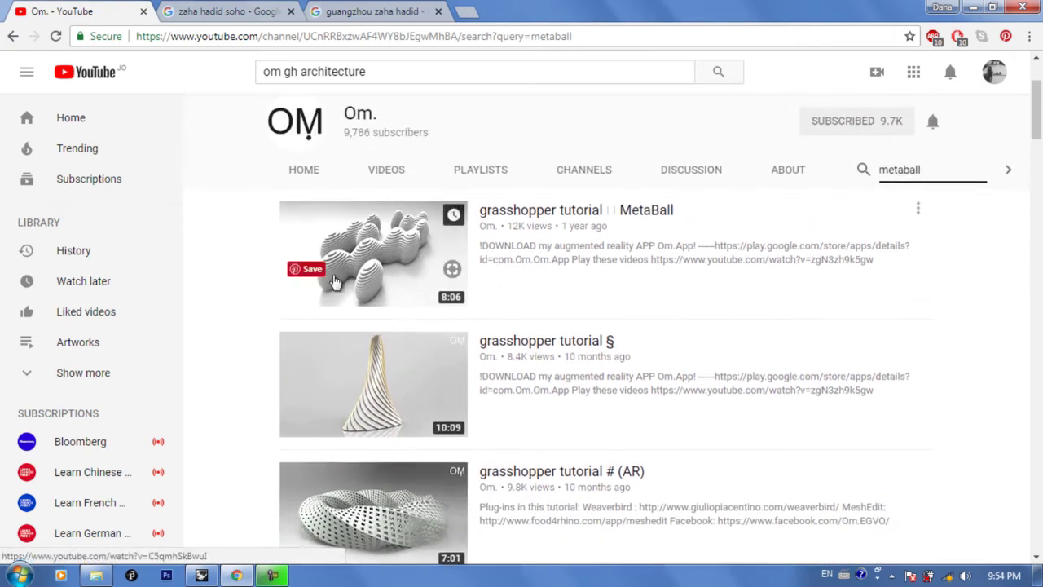
{"action": "scroll", "coordinate": [538, 305], "scroll_direction": "up", "scroll_amount": 2}
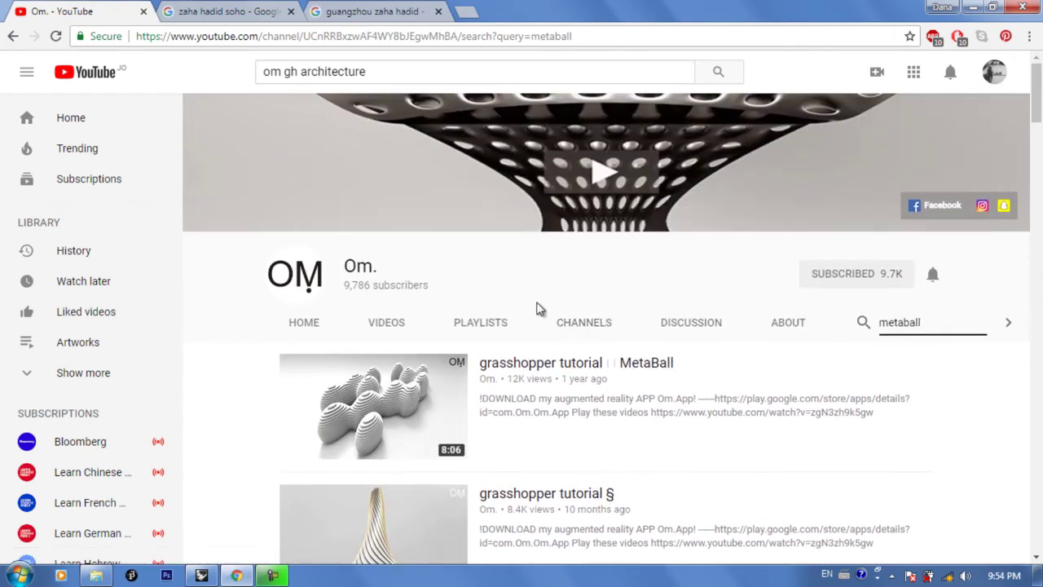
{"action": "scroll", "coordinate": [538, 305], "scroll_direction": "down", "scroll_amount": 1}
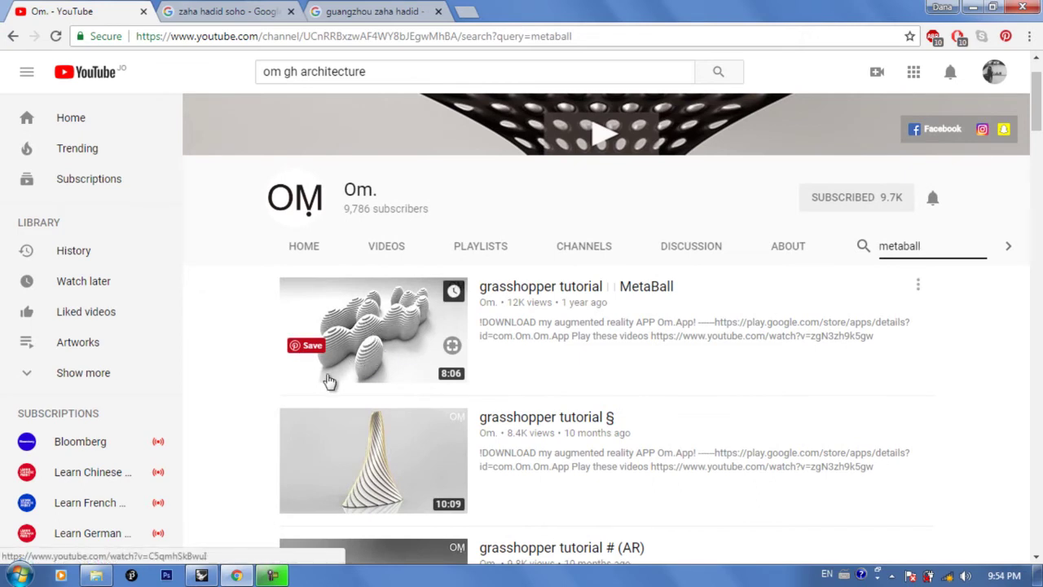
{"action": "scroll", "coordinate": [285, 371], "scroll_direction": "up", "scroll_amount": 1}
{"action": "scroll", "coordinate": [231, 354], "scroll_direction": "down", "scroll_amount": 2}
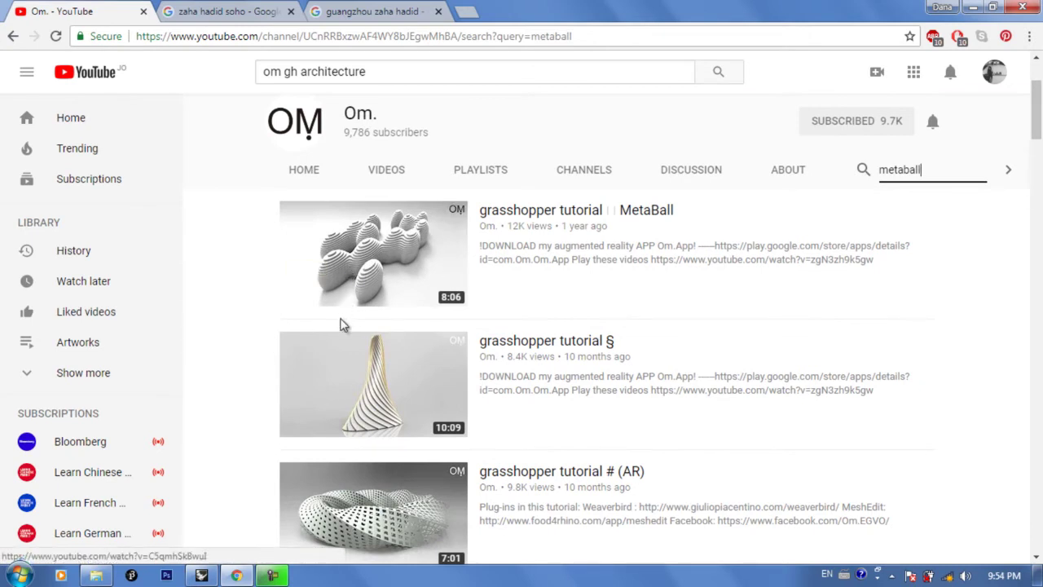
{"action": "scroll", "coordinate": [326, 203], "scroll_direction": "up", "scroll_amount": 1}
- Return to the "zaha hadid soho" images and review the Galaxy Soho picture again
{"action": "left_click", "coordinate": [266, 9]}
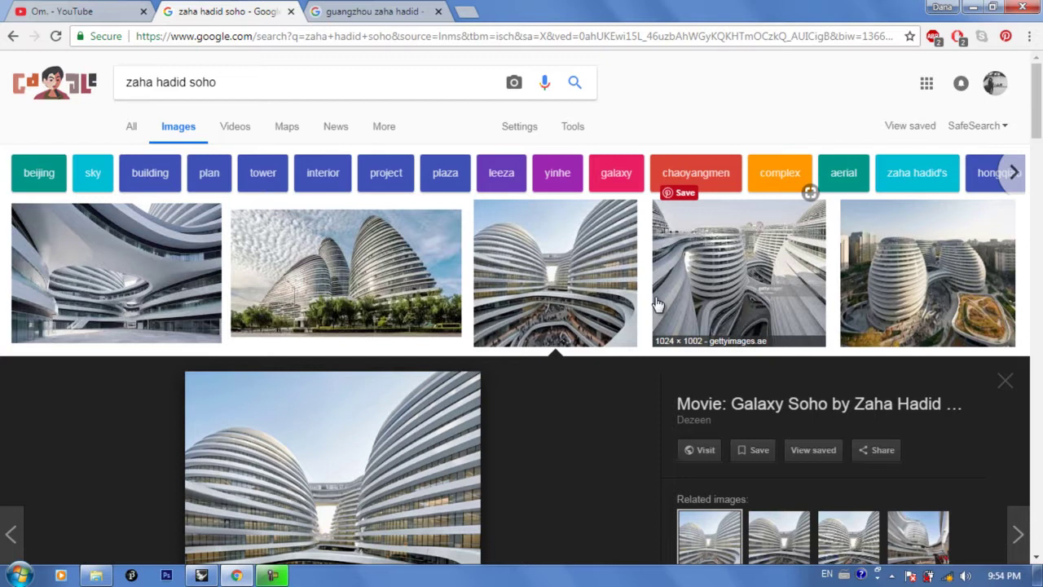
{"action": "scroll", "coordinate": [656, 307], "scroll_direction": "down", "scroll_amount": 2}
{"action": "scroll", "coordinate": [656, 313], "scroll_direction": "down", "scroll_amount": 1}
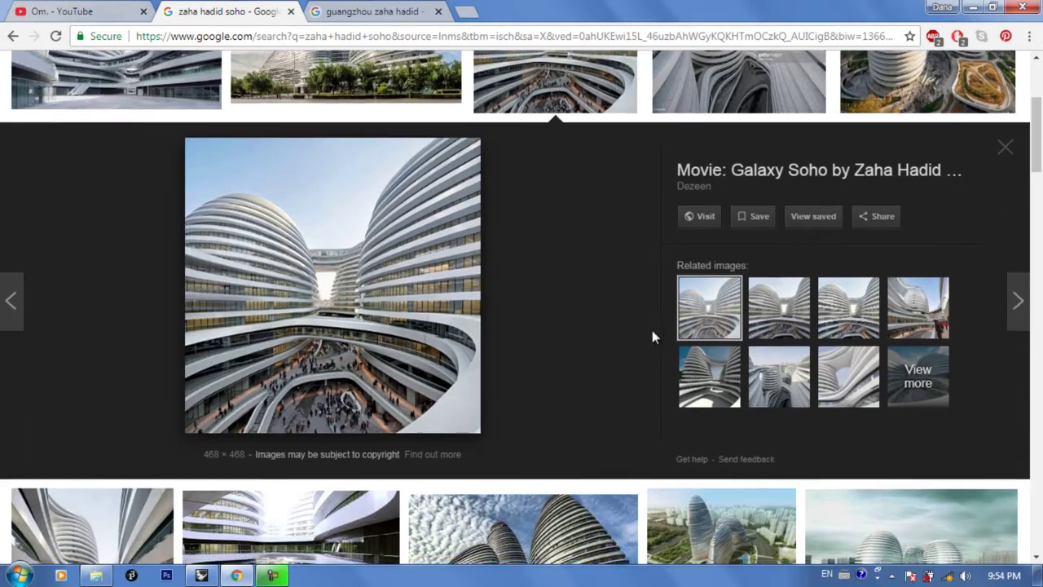
{"action": "scroll", "coordinate": [652, 330], "scroll_direction": "down", "scroll_amount": 4}
- Go back to the "guangzhou zaha hadid" images and study the opera house's faceted forms and triangulated structure
{"action": "left_click", "coordinate": [364, 10]}
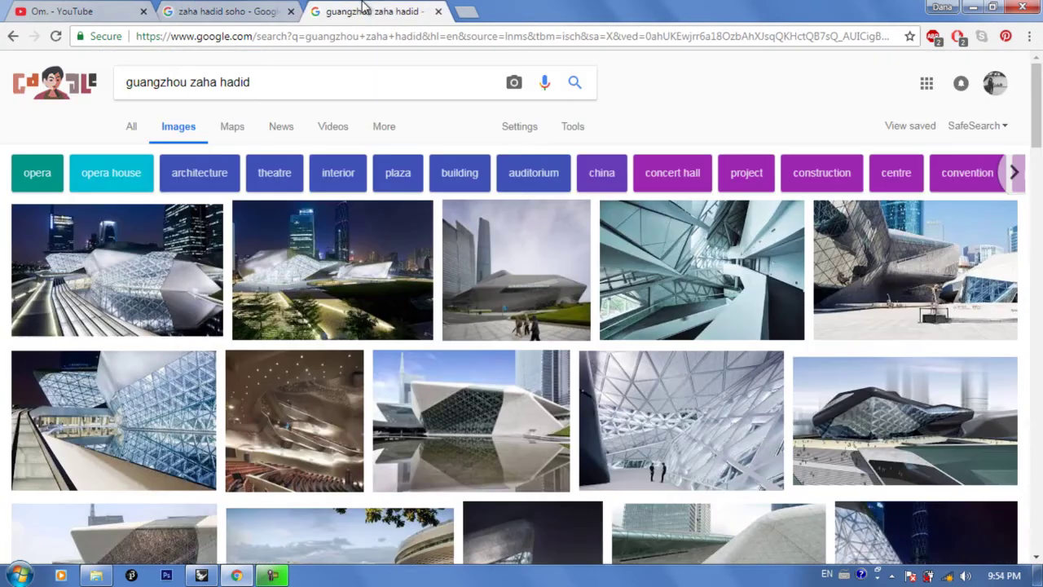
{"action": "scroll", "coordinate": [753, 349], "scroll_direction": "down", "scroll_amount": 2}
{"action": "scroll", "coordinate": [747, 357], "scroll_direction": "up", "scroll_amount": 2}
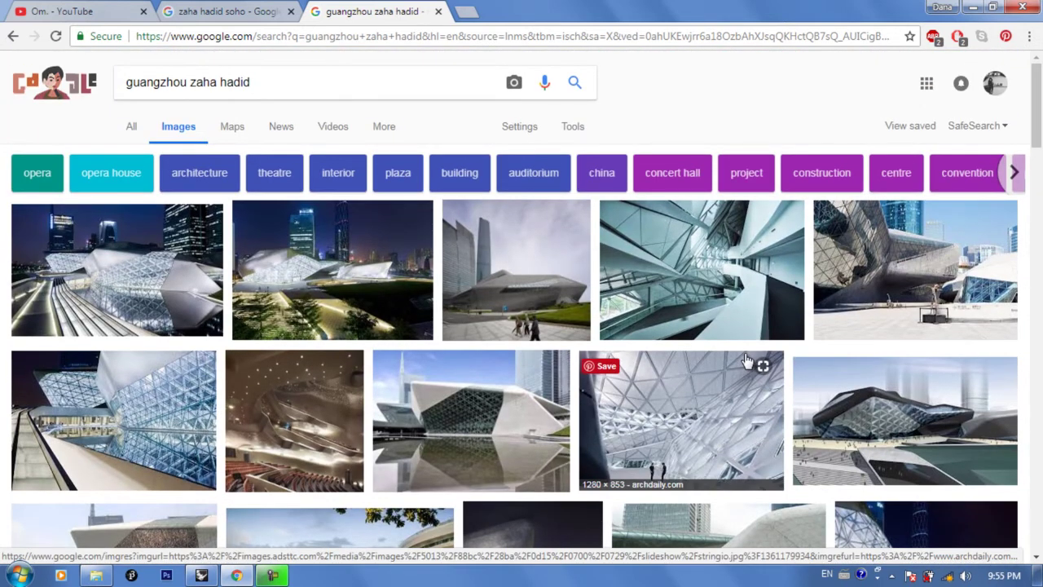
{"action": "scroll", "coordinate": [747, 360], "scroll_direction": "down", "scroll_amount": 3}
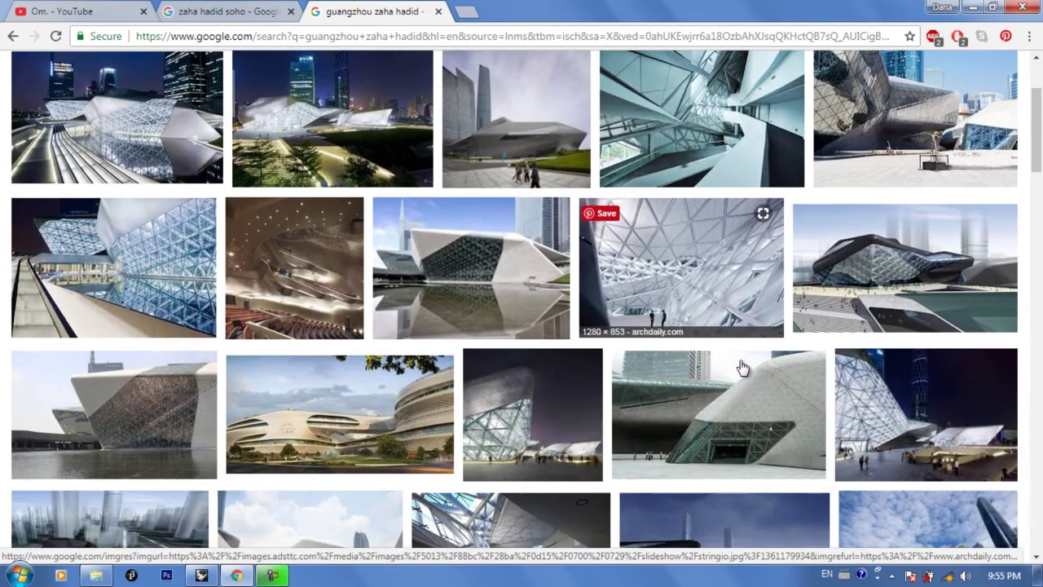
{"action": "scroll", "coordinate": [742, 368], "scroll_direction": "down", "scroll_amount": 1}
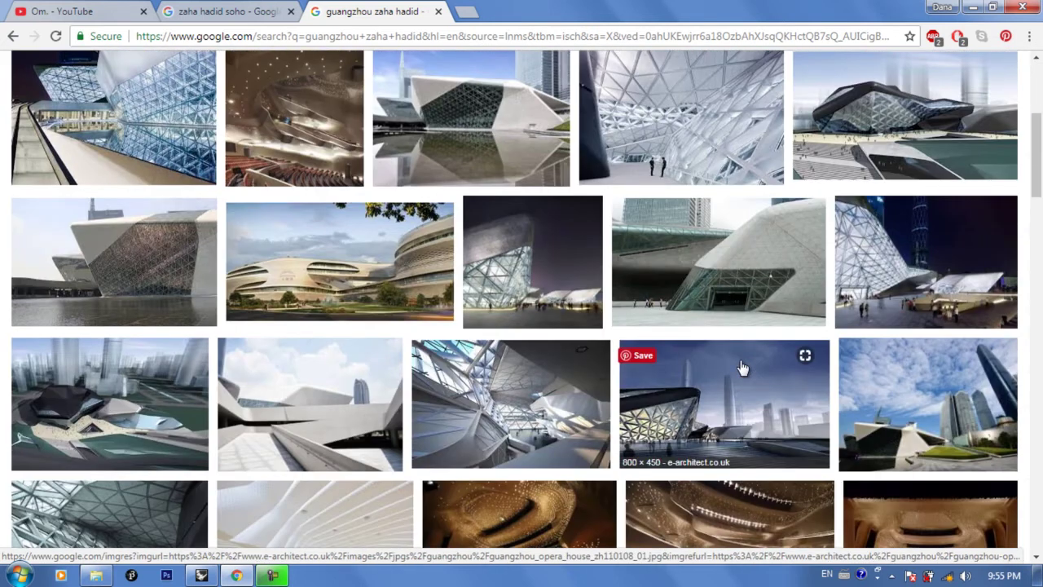
{"action": "scroll", "coordinate": [742, 368], "scroll_direction": "down", "scroll_amount": 2}
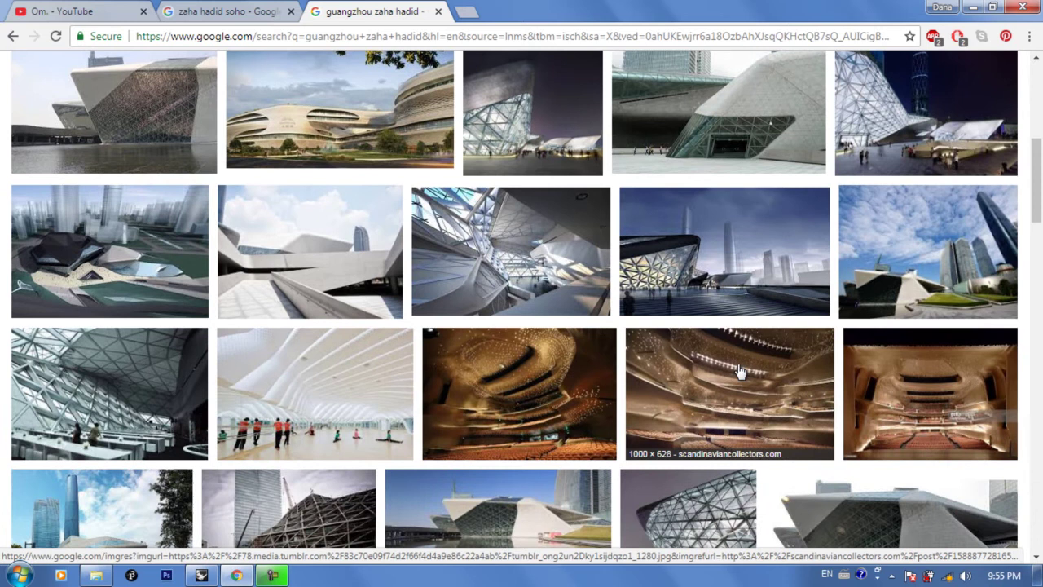
{"action": "scroll", "coordinate": [741, 369], "scroll_direction": "up", "scroll_amount": 6}
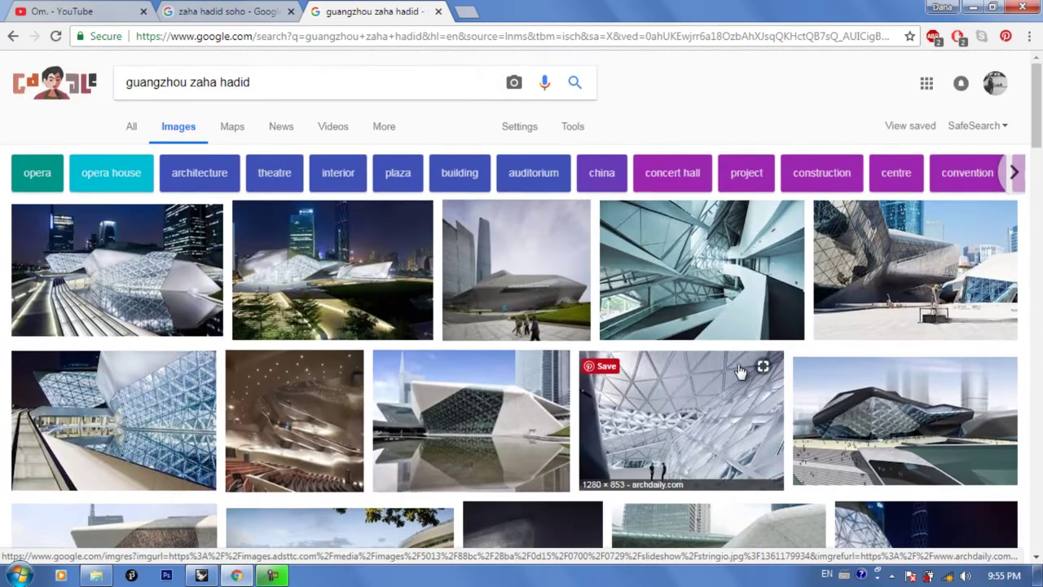
{"action": "scroll", "coordinate": [741, 372], "scroll_direction": "down", "scroll_amount": 3}
{"action": "scroll", "coordinate": [740, 373], "scroll_direction": "up", "scroll_amount": 3}
{"action": "scroll", "coordinate": [742, 374], "scroll_direction": "down", "scroll_amount": 1}
{"action": "scroll", "coordinate": [742, 373], "scroll_direction": "down", "scroll_amount": 3}
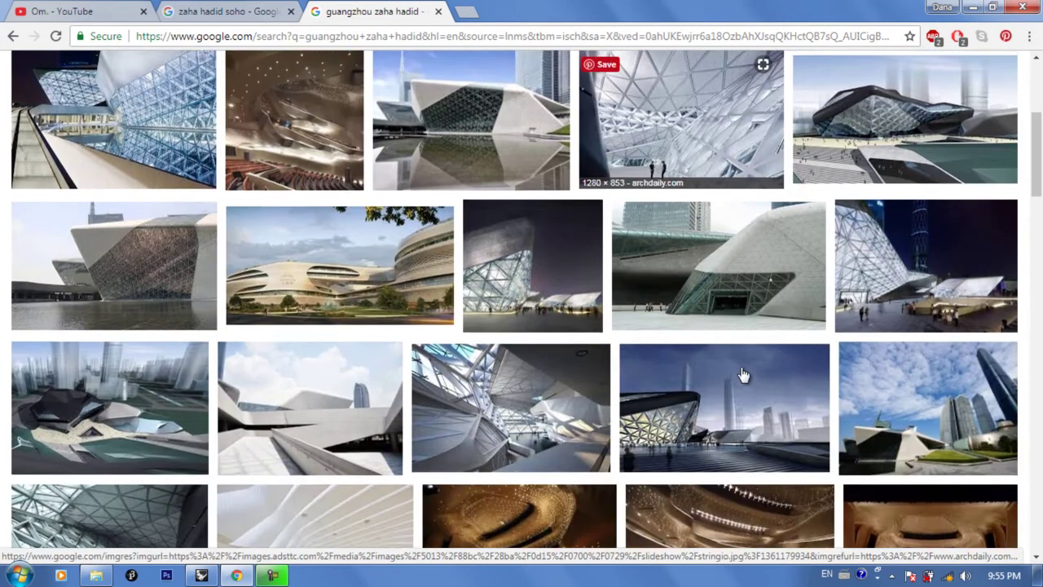
- Switch from the Guangzhou images to the "zaha hadid soho" results and compare the enlarged Galaxy Soho picture with the surrounding thumbnails
{"action": "scroll", "coordinate": [741, 374], "scroll_direction": "down", "scroll_amount": 1}
{"action": "scroll", "coordinate": [741, 373], "scroll_direction": "up", "scroll_amount": 1}
{"action": "left_click", "coordinate": [236, 11]}
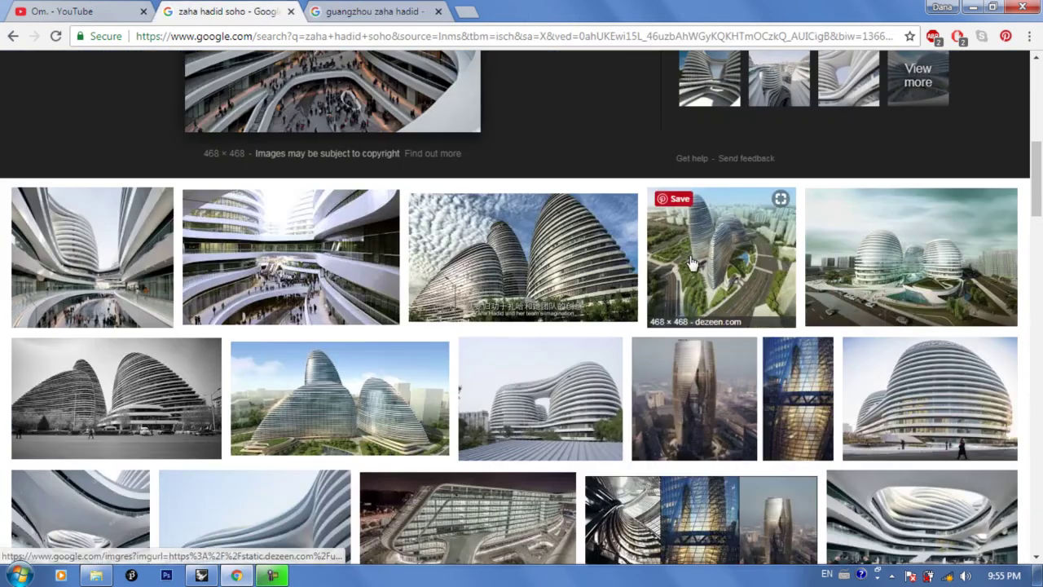
{"action": "scroll", "coordinate": [646, 271], "scroll_direction": "up", "scroll_amount": 7}
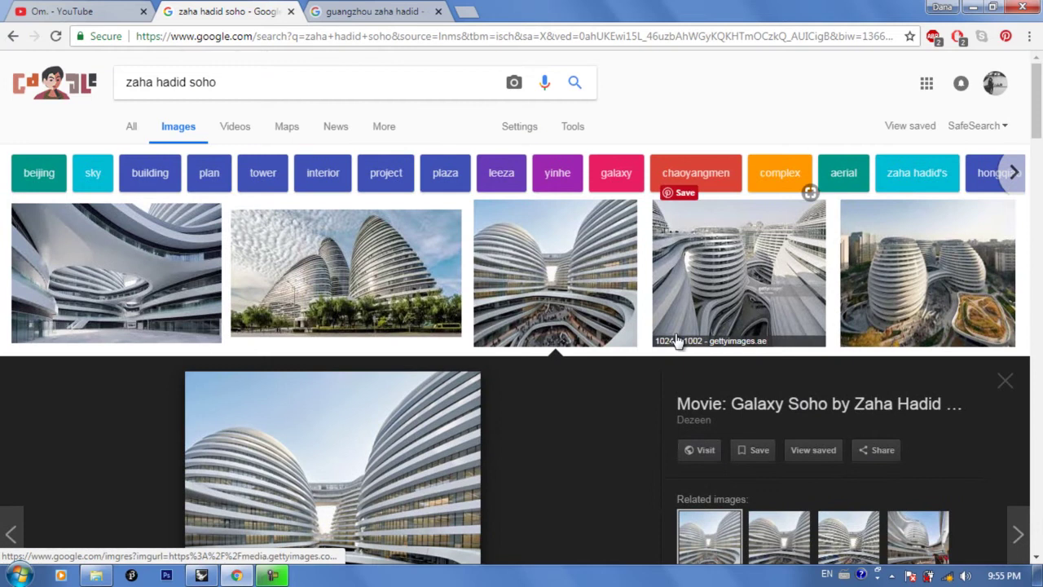
{"action": "scroll", "coordinate": [679, 345], "scroll_direction": "down", "scroll_amount": 3}
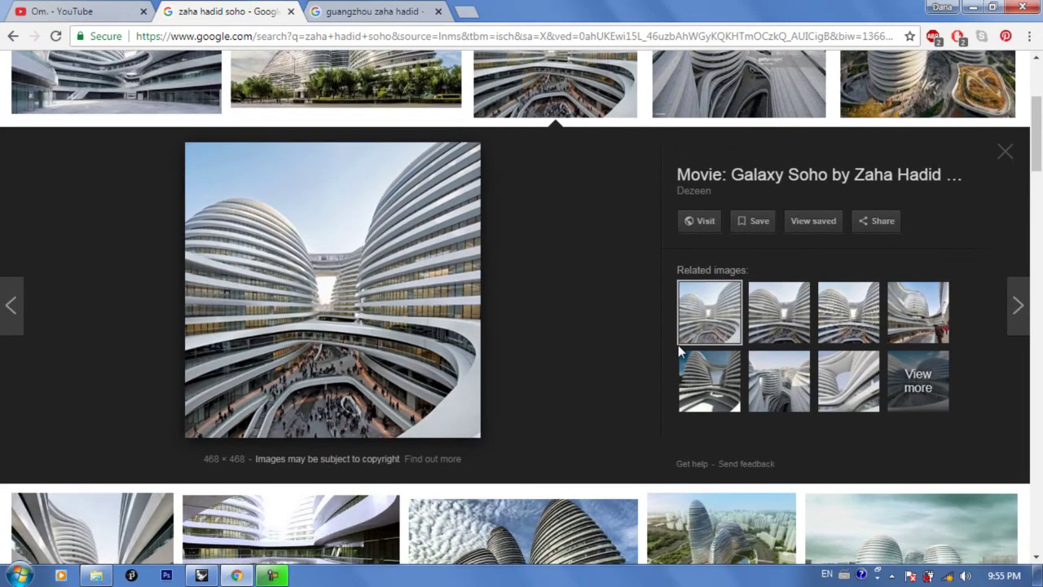
{"action": "scroll", "coordinate": [678, 345], "scroll_direction": "up", "scroll_amount": 3}
- Switch to Rhino and examine the small field of deflected lines around the attractor points near the origin
{"action": "left_click", "coordinate": [972, 6]}
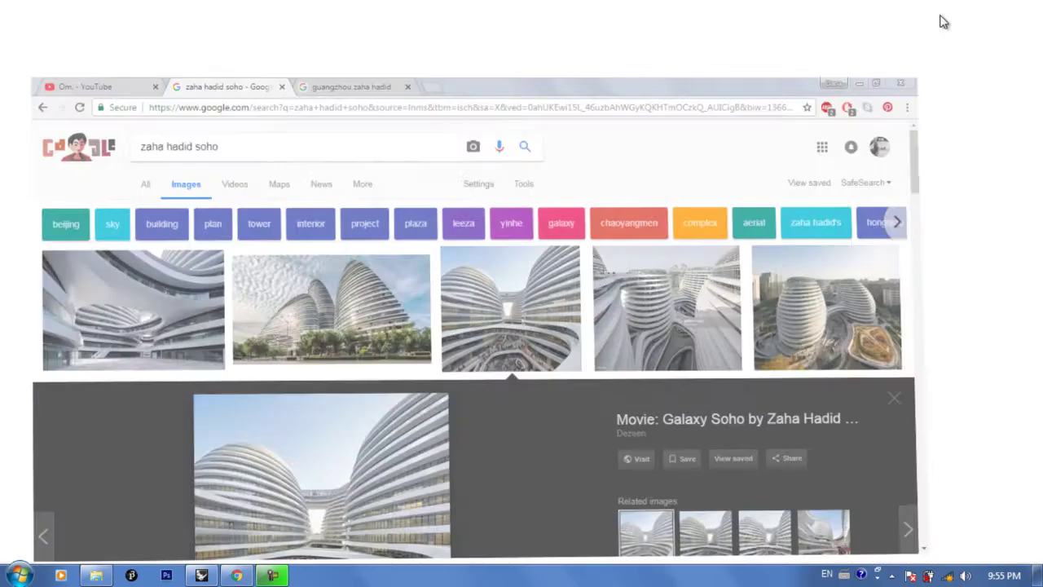
{"action": "left_click", "coordinate": [201, 576]}
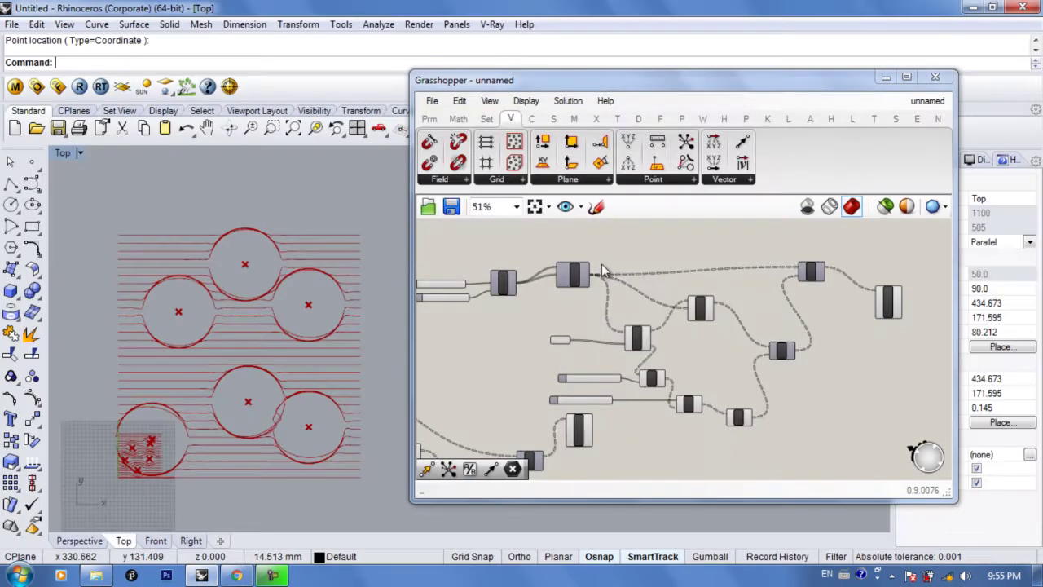
{"action": "scroll", "coordinate": [603, 271], "scroll_direction": "up", "scroll_amount": 3}
{"action": "scroll", "coordinate": [253, 342], "scroll_direction": "up", "scroll_amount": 2}
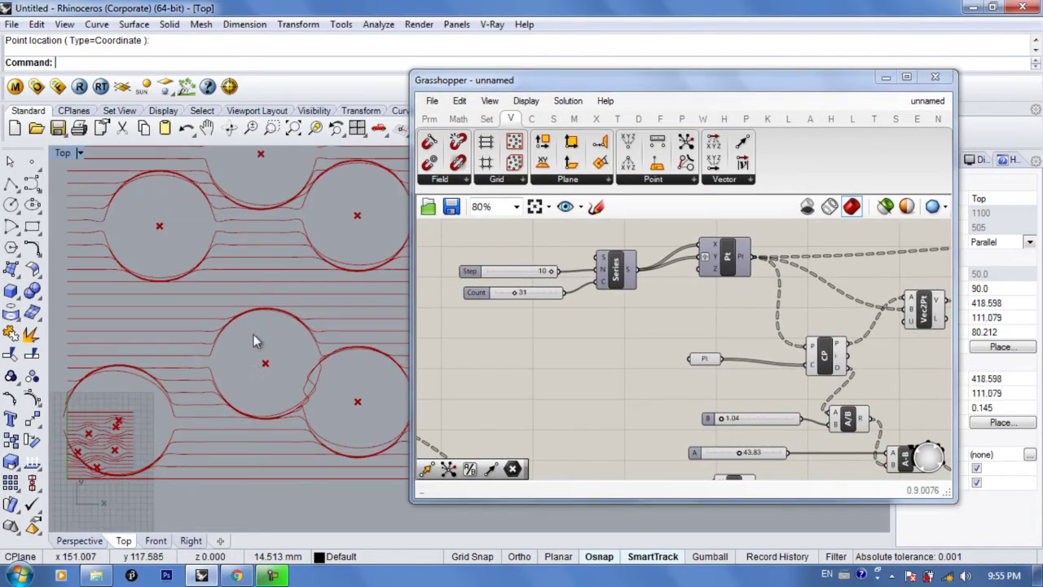
{"action": "scroll", "coordinate": [253, 341], "scroll_direction": "up", "scroll_amount": 2}
{"action": "scroll", "coordinate": [132, 441], "scroll_direction": "up", "scroll_amount": 2}
{"action": "right_click_drag", "start_coordinate": [132, 441], "coordinate": [327, 418]}
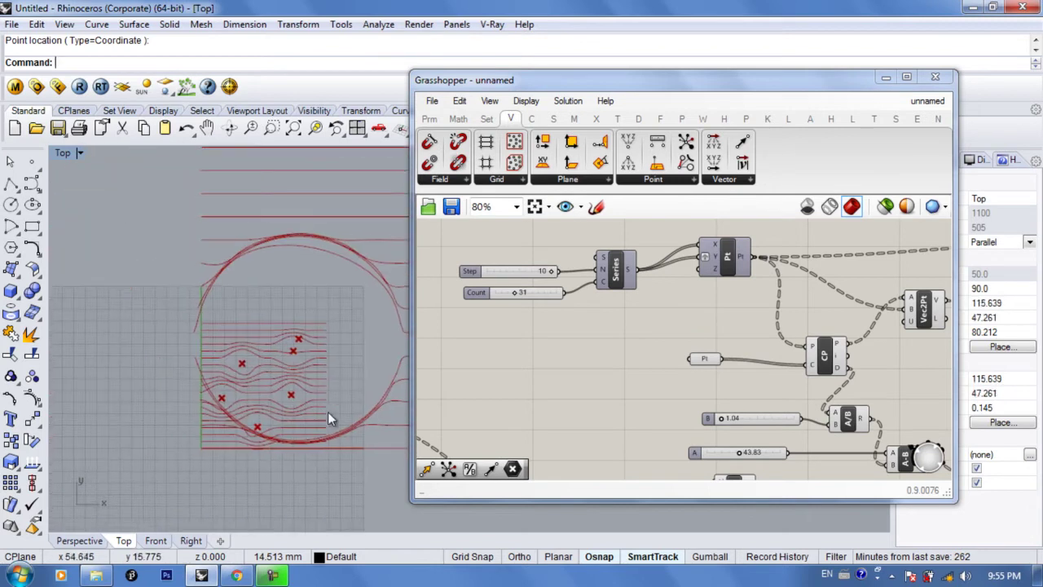
{"action": "scroll", "coordinate": [327, 413], "scroll_direction": "up", "scroll_amount": 2}
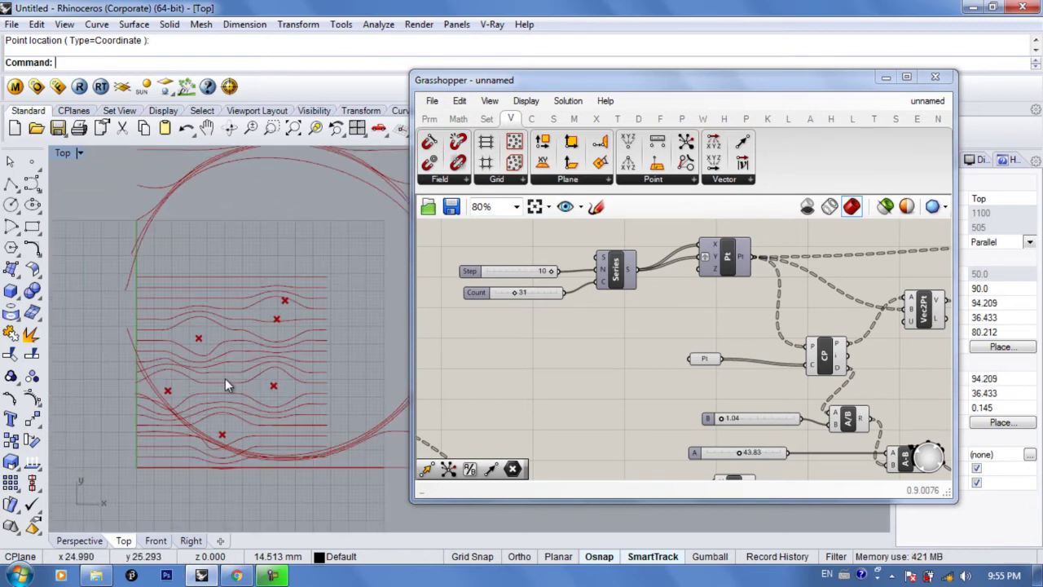
- Examine the large line pattern with circular openings in the Top view and the Grasshopper definition behind it
{"action": "scroll", "coordinate": [225, 378], "scroll_direction": "down", "scroll_amount": 5}
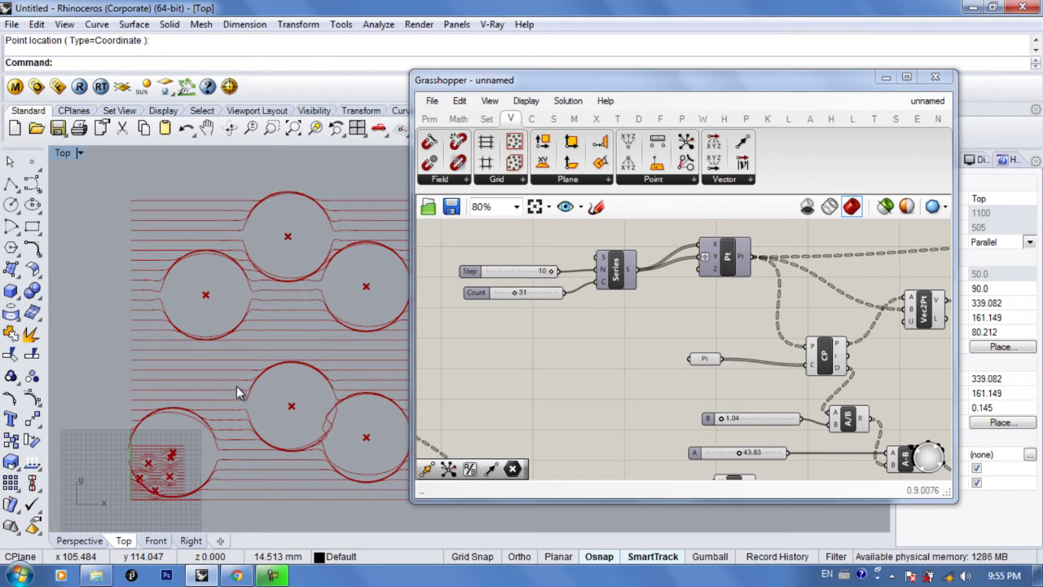
{"action": "scroll", "coordinate": [272, 367], "scroll_direction": "down", "scroll_amount": 2}
{"action": "right_click_drag", "start_coordinate": [272, 367], "coordinate": [200, 376]}
{"action": "scroll", "coordinate": [200, 376], "scroll_direction": "up", "scroll_amount": 2}
{"action": "right_click_drag", "start_coordinate": [242, 321], "coordinate": [285, 277]}
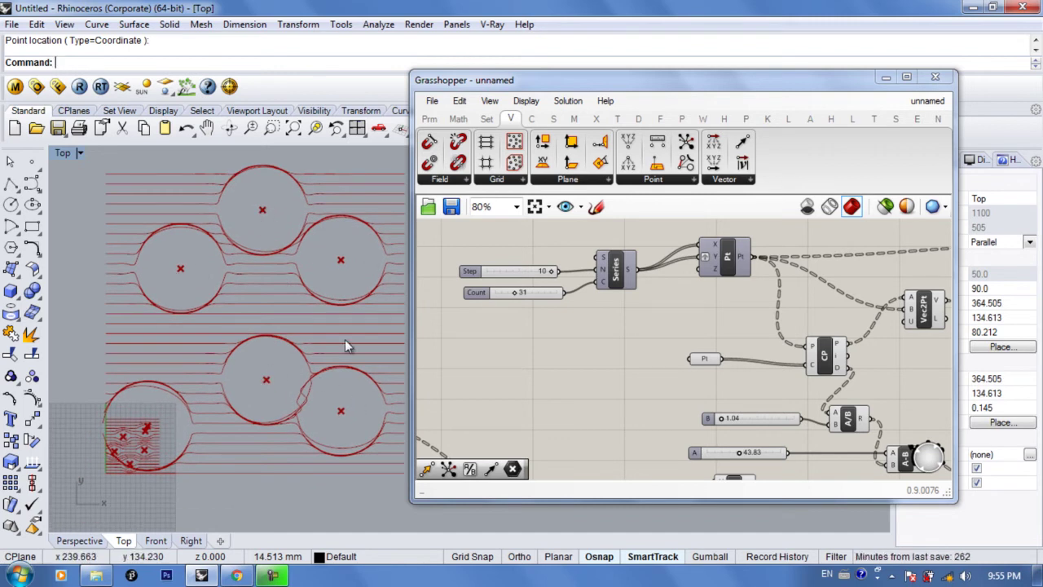
{"action": "right_click_drag", "start_coordinate": [303, 377], "coordinate": [300, 392]}
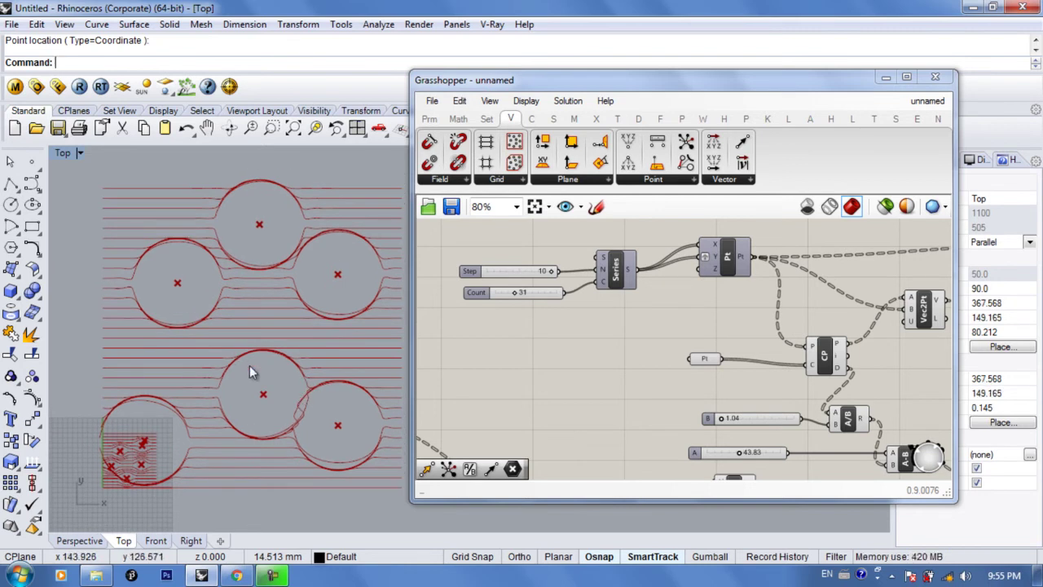
{"action": "right_click_drag", "start_coordinate": [264, 383], "coordinate": [277, 372]}
{"action": "scroll", "coordinate": [621, 392], "scroll_direction": "down", "scroll_amount": 1}
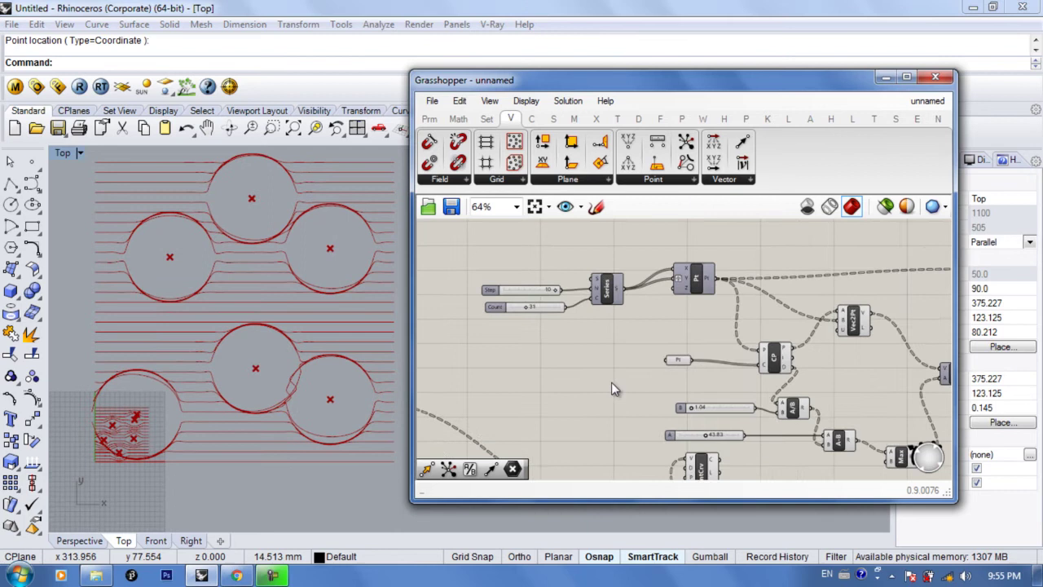
{"action": "right_click_drag", "start_coordinate": [596, 384], "coordinate": [644, 373]}
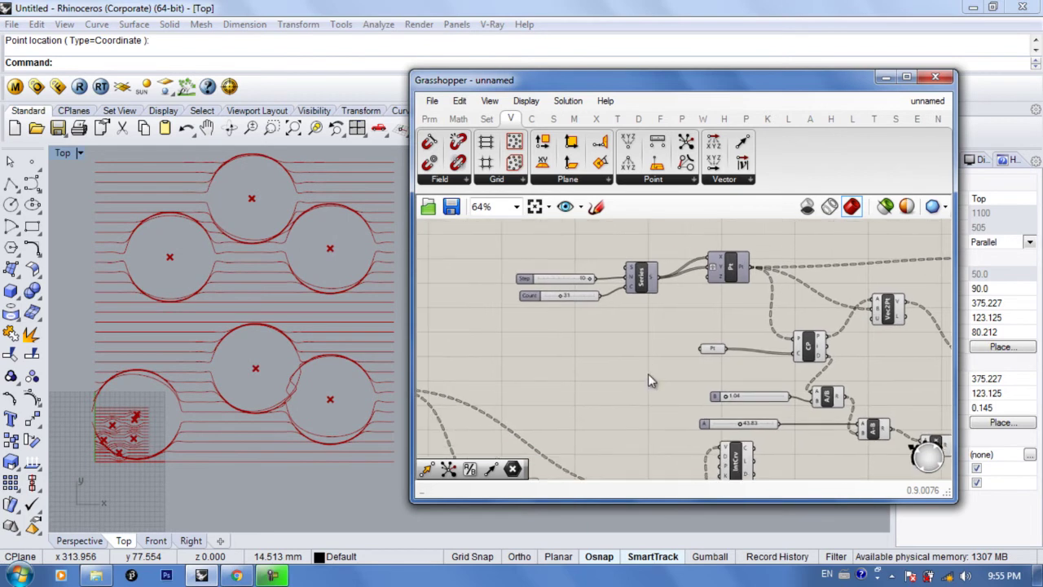
{"action": "right_click_drag", "start_coordinate": [576, 341], "coordinate": [512, 325]}
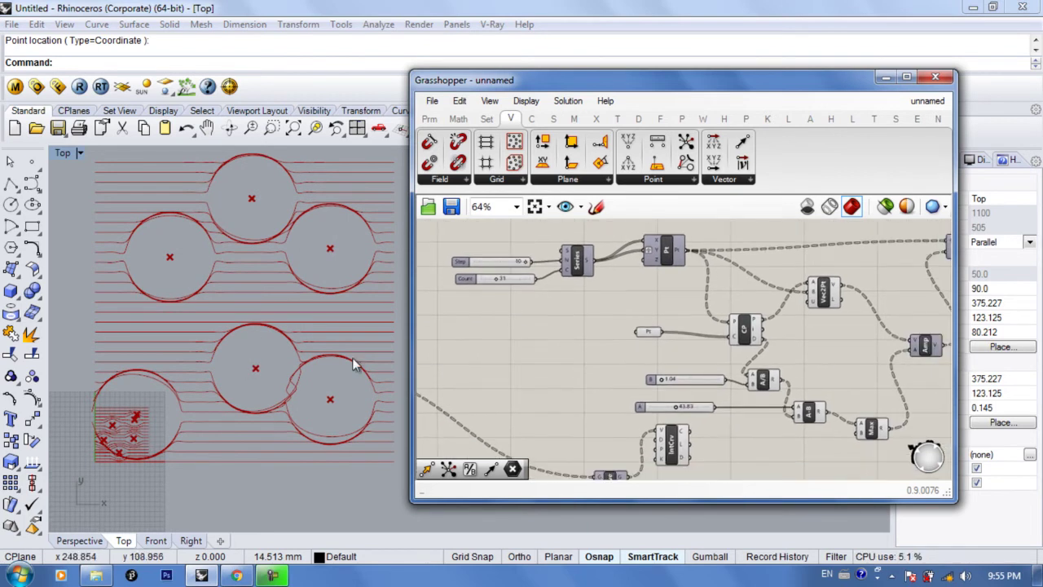
- Delete every component from the Grasshopper canvas to start with an empty definition
{"action": "scroll", "coordinate": [619, 361], "scroll_direction": "down", "scroll_amount": 1}
{"action": "scroll", "coordinate": [609, 363], "scroll_direction": "down", "scroll_amount": 3}
{"action": "left_click_drag", "start_coordinate": [811, 285], "coordinate": [500, 418]}
{"action": "key", "text": "Delete"}
{"action": "right_click_drag", "start_coordinate": [535, 360], "coordinate": [701, 344]}
{"action": "left_click_drag", "start_coordinate": [721, 317], "coordinate": [522, 443]}
{"action": "key", "text": "Delete"}
{"action": "scroll", "coordinate": [627, 381], "scroll_direction": "up", "scroll_amount": 2}
{"action": "scroll", "coordinate": [639, 370], "scroll_direction": "down", "scroll_amount": 3}
{"action": "scroll", "coordinate": [637, 369], "scroll_direction": "down", "scroll_amount": 1}
{"action": "right_click_drag", "start_coordinate": [637, 369], "coordinate": [607, 388]}
{"action": "scroll", "coordinate": [590, 350], "scroll_direction": "up", "scroll_amount": 4}
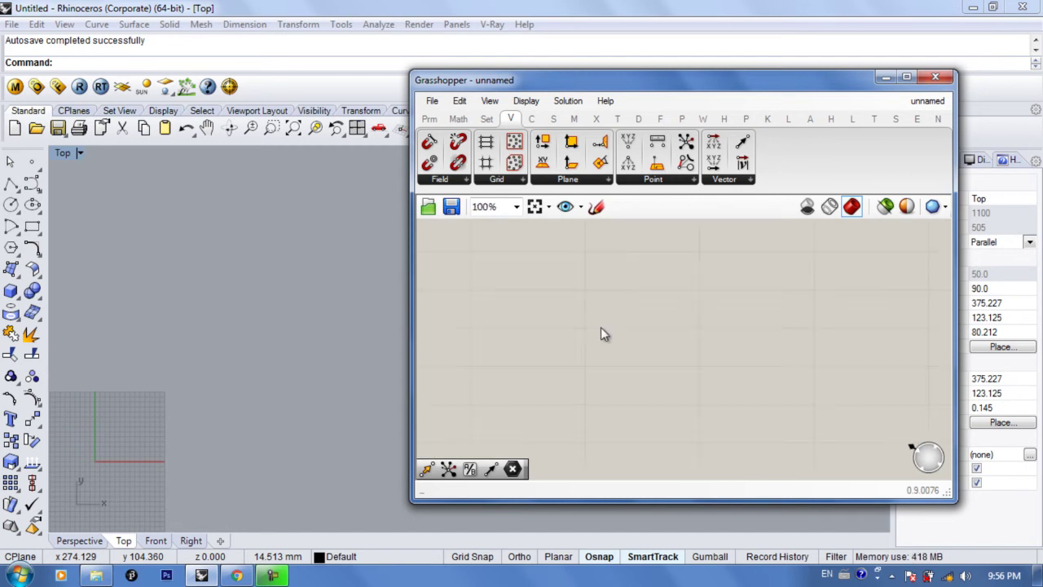
{"action": "scroll", "coordinate": [205, 369], "scroll_direction": "up", "scroll_amount": 8}
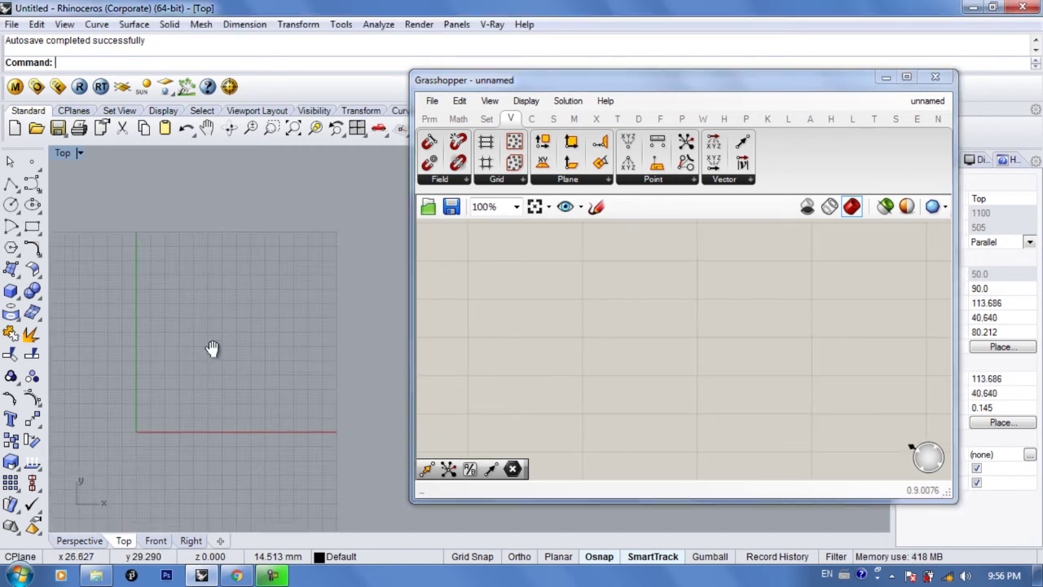
{"action": "double_click", "coordinate": [619, 329]}
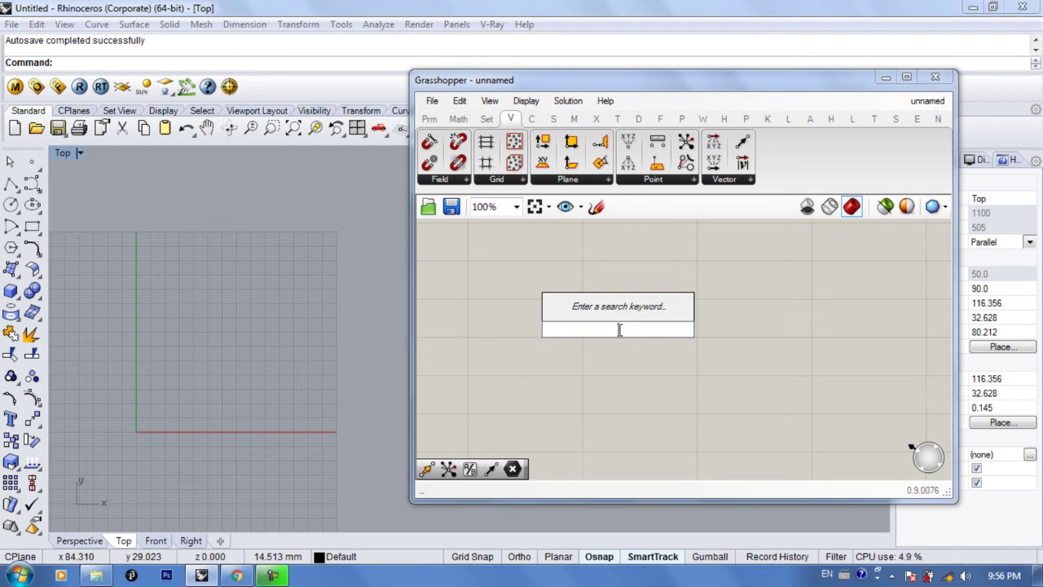
{"action": "type", "text": "c"}
{"action": "key", "text": "Escape"}
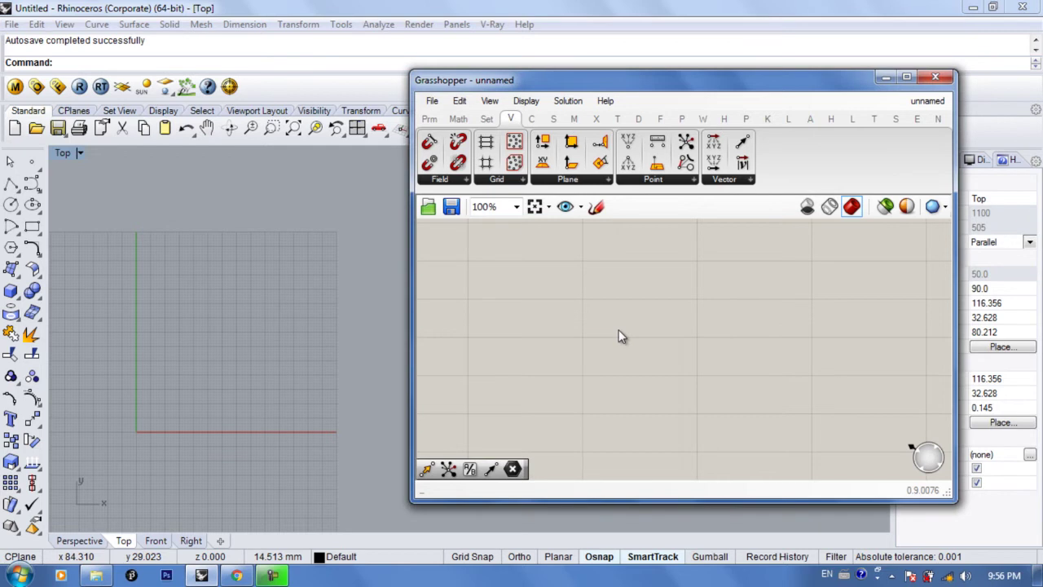
- Draw a corner-to-corner rectangle in the Top view, starting near the origin and extending beyond the grid's upper-right corner
{"action": "left_click", "coordinate": [32, 226]}
{"action": "left_click", "coordinate": [140, 429]}
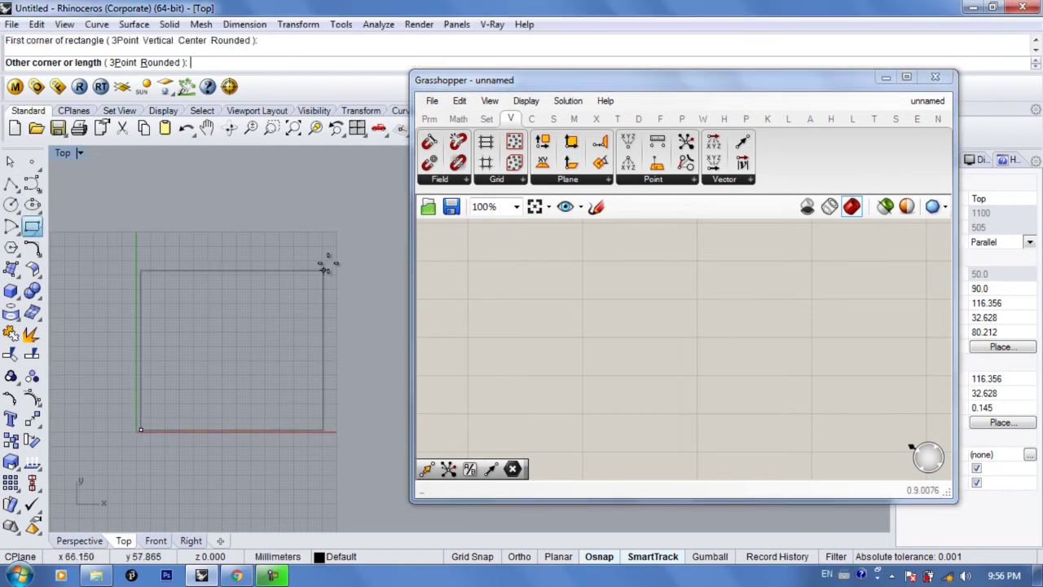
{"action": "left_click", "coordinate": [361, 203]}
- Add a Curve parameter to the canvas and reference the drawn rectangle in it
{"action": "double_click", "coordinate": [653, 360]}
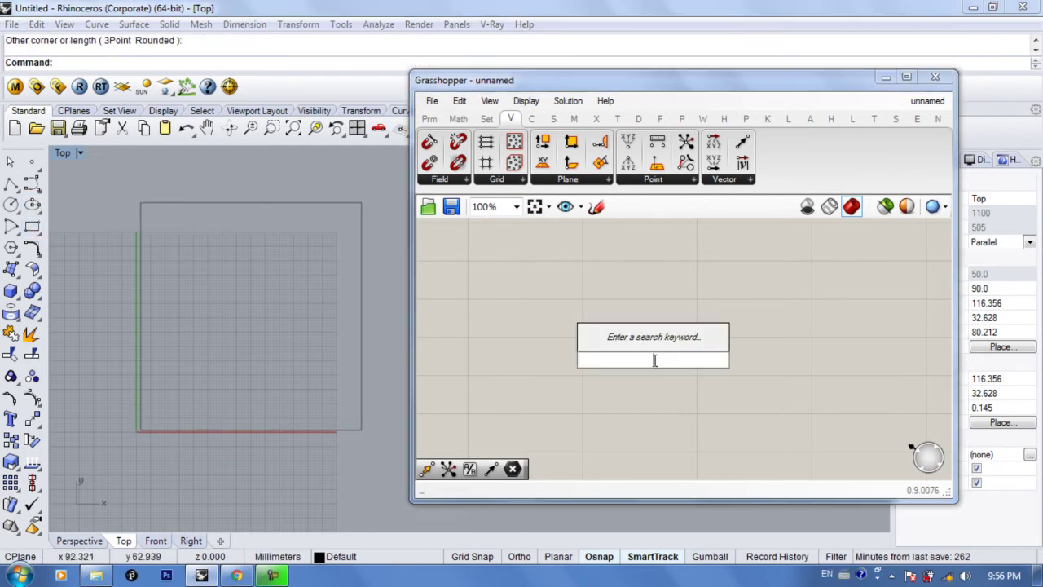
{"action": "type", "text": "curve"}
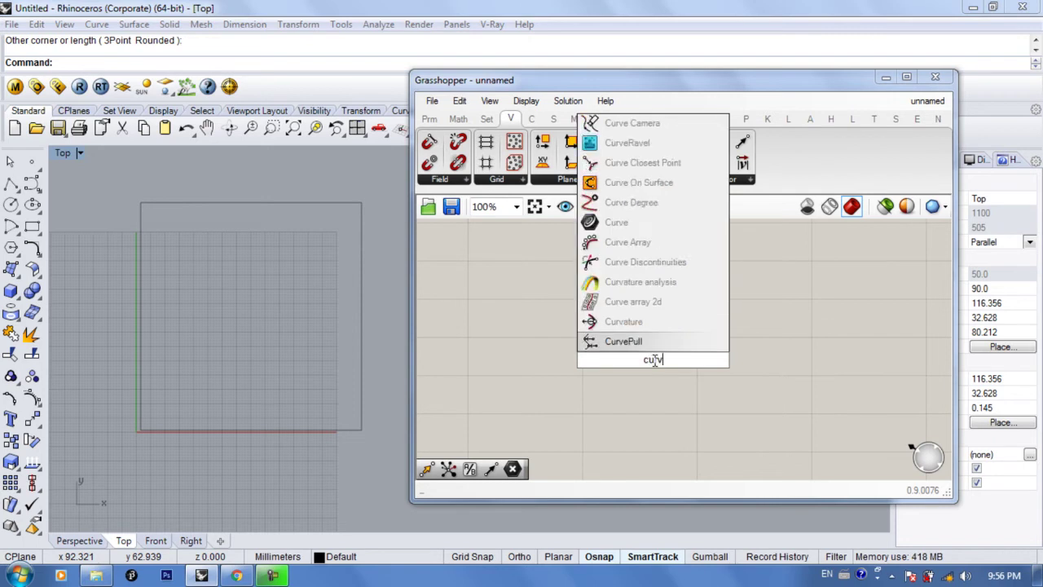
{"action": "key", "text": "Return"}
{"action": "right_click", "coordinate": [654, 364]}
{"action": "left_click", "coordinate": [664, 421]}
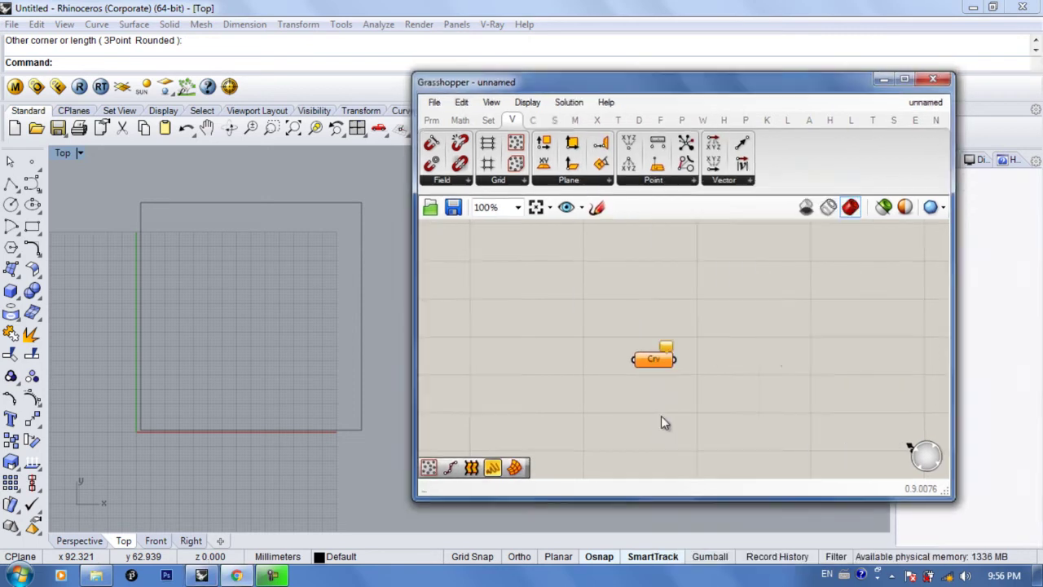
{"action": "left_click", "coordinate": [361, 261]}
- Add a Populate 2D component, connect the Curve parameter to its region input R, and arrange both components
{"action": "double_click", "coordinate": [709, 361]}
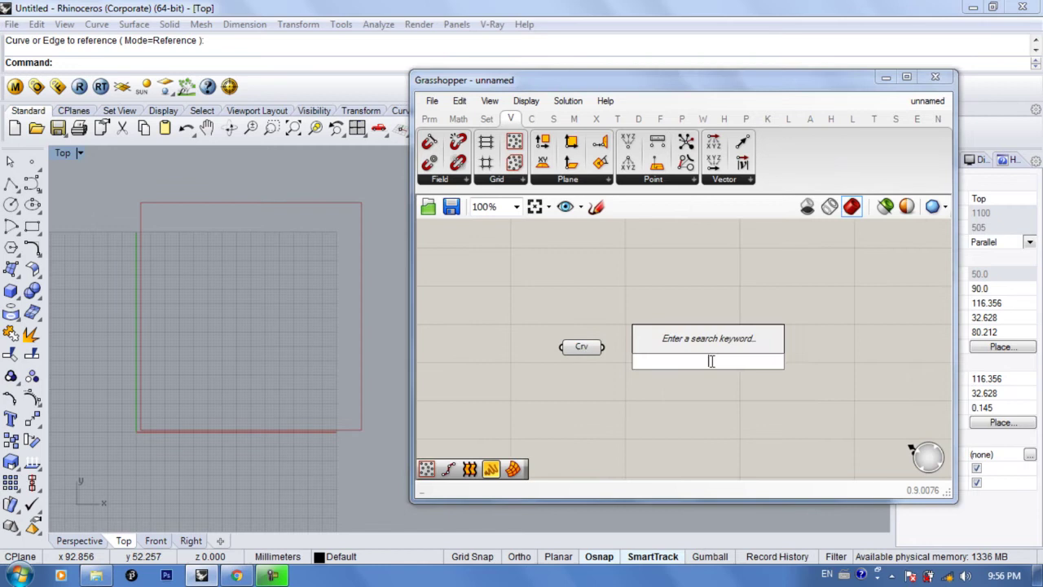
{"action": "type", "text": "pop2d"}
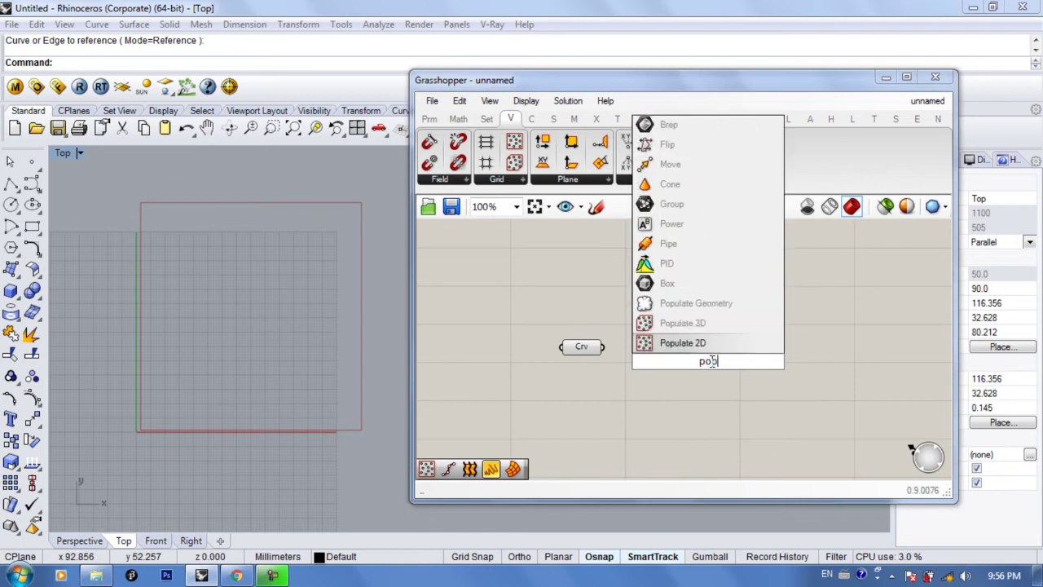
{"action": "key", "text": "Return"}
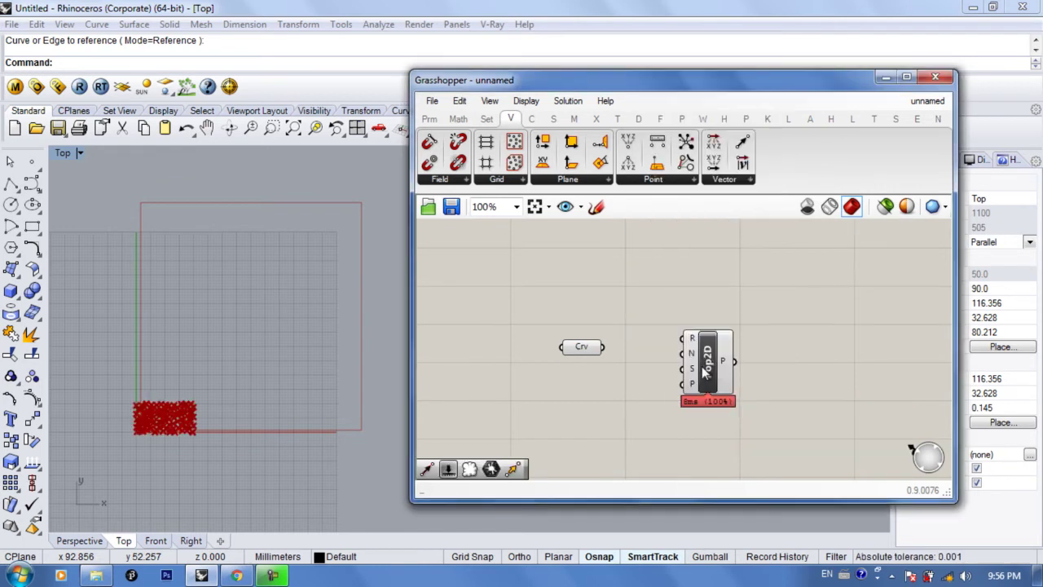
{"action": "left_click_drag", "start_coordinate": [706, 371], "coordinate": [732, 364]}
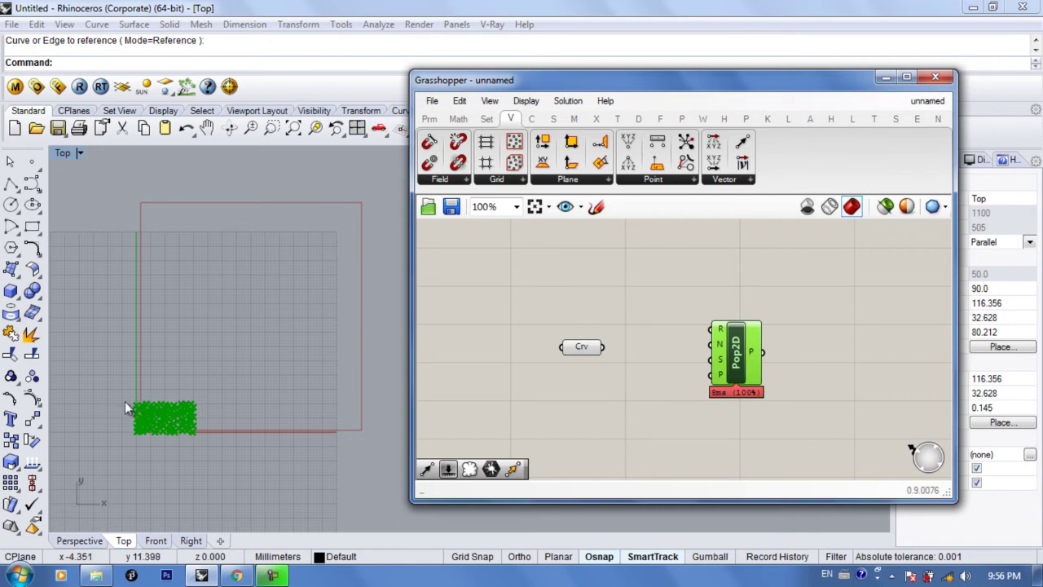
{"action": "left_click_drag", "start_coordinate": [604, 347], "coordinate": [579, 315]}
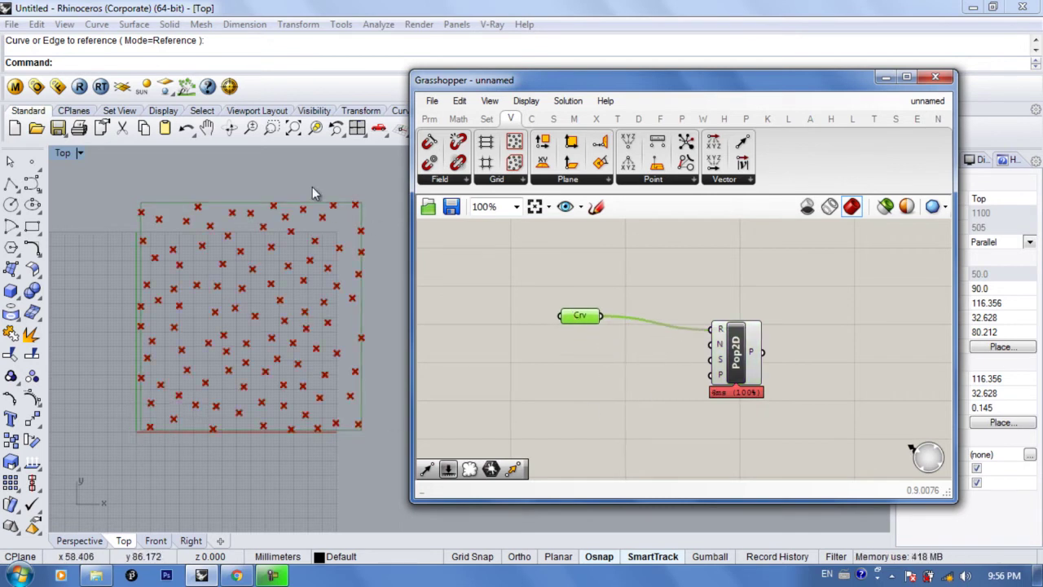
{"action": "left_click_drag", "start_coordinate": [736, 358], "coordinate": [738, 334]}
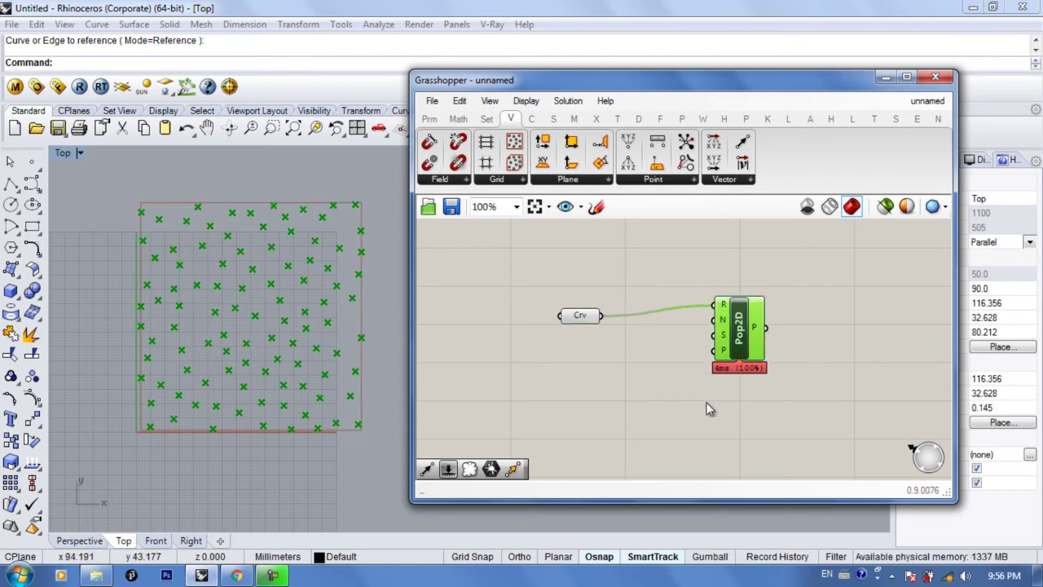
{"action": "right_click_drag", "start_coordinate": [707, 402], "coordinate": [668, 385]}
{"action": "left_click_drag", "start_coordinate": [702, 319], "coordinate": [702, 310]}
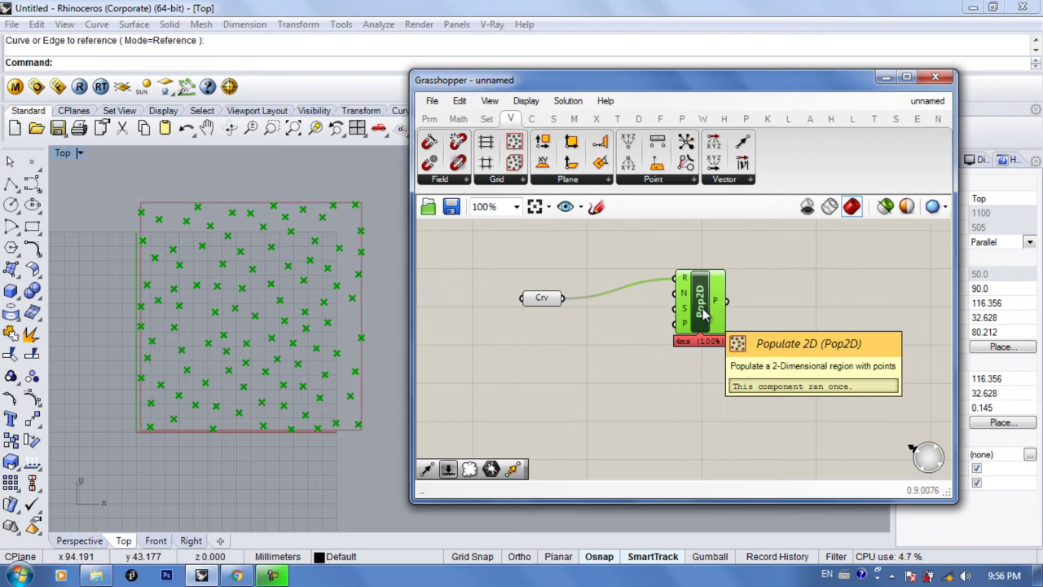
- Add a Vector 2Pt component to the canvas and place it beyond the lower end of Populate 2D
{"action": "right_click_drag", "start_coordinate": [744, 360], "coordinate": [741, 371]}
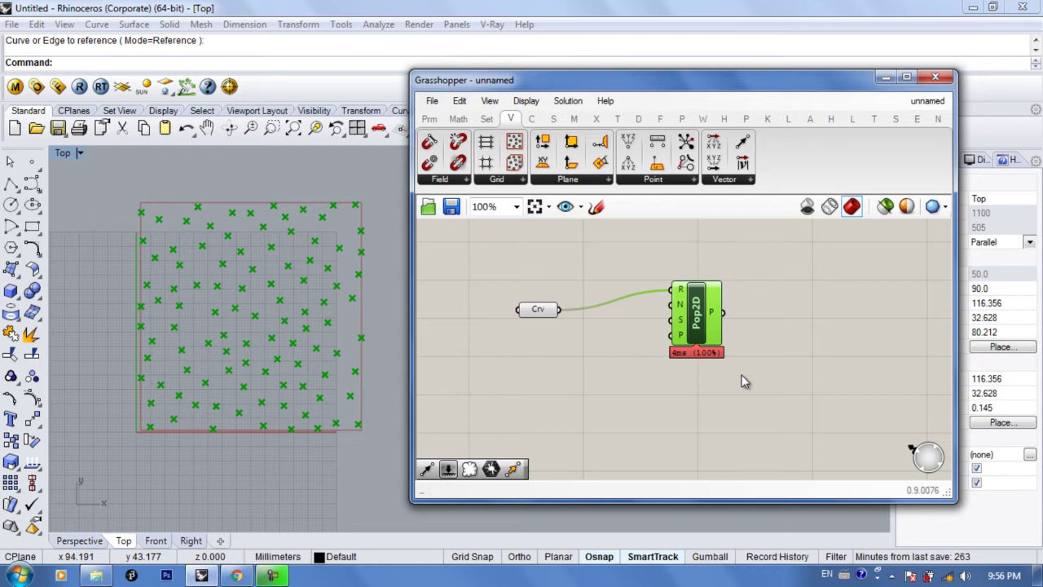
{"action": "right_click_drag", "start_coordinate": [292, 344], "coordinate": [294, 361]}
{"action": "right_click_drag", "start_coordinate": [762, 389], "coordinate": [704, 360]}
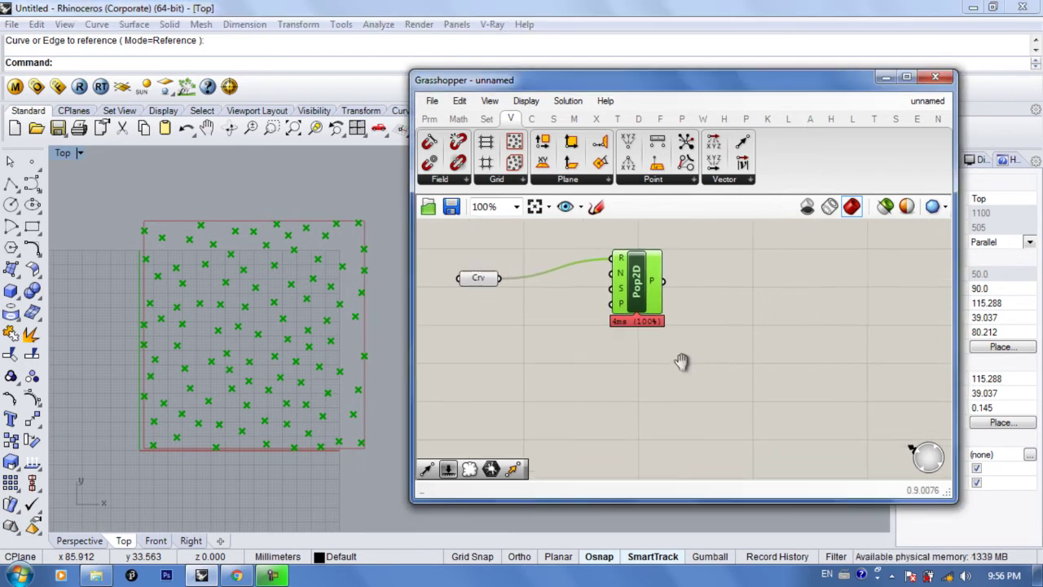
{"action": "double_click", "coordinate": [751, 405]}
{"action": "type", "text": "vector"}
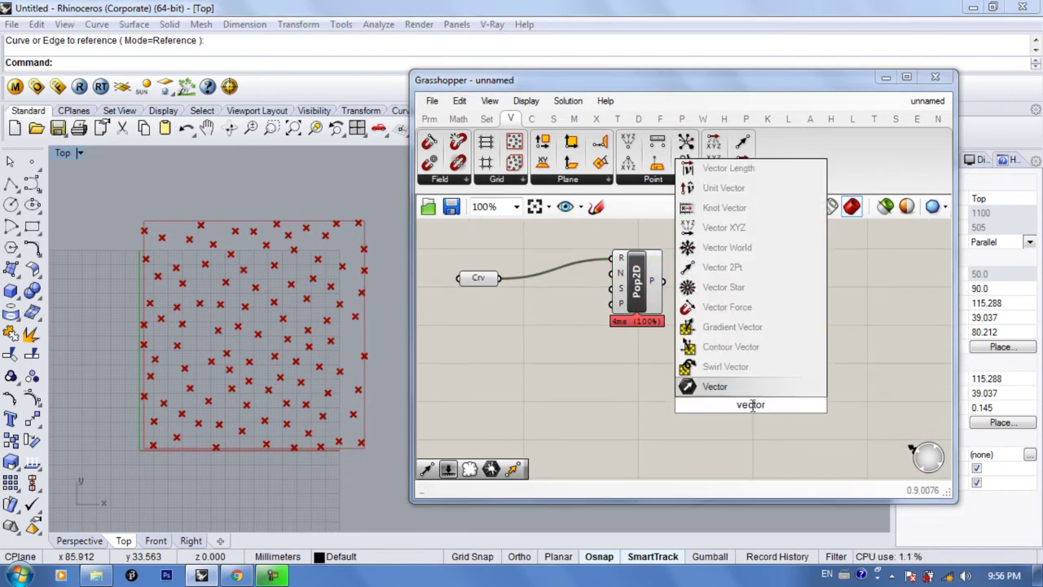
{"action": "key", "text": "BackSpace"}
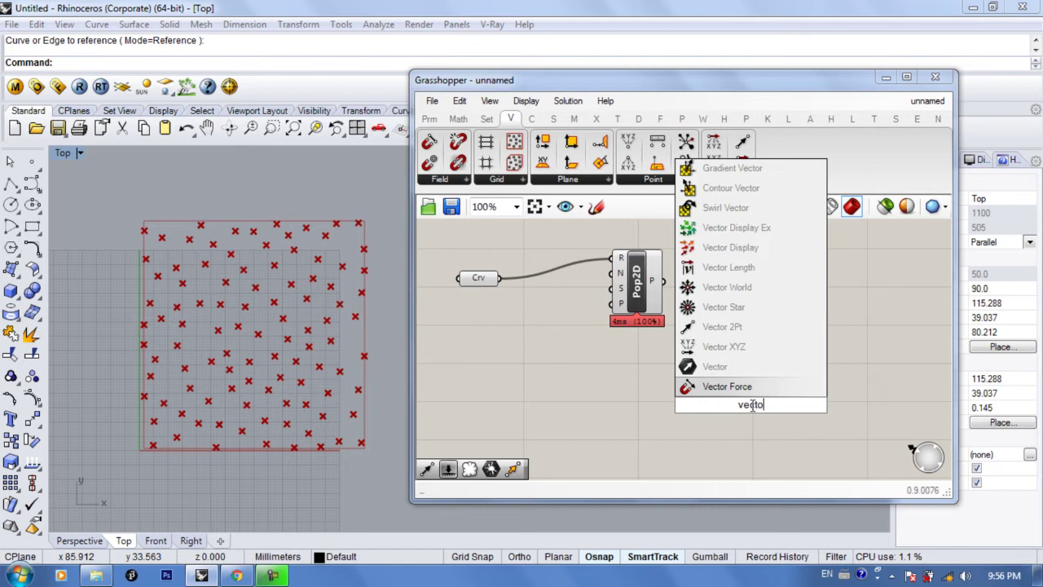
{"action": "left_click", "coordinate": [762, 326]}
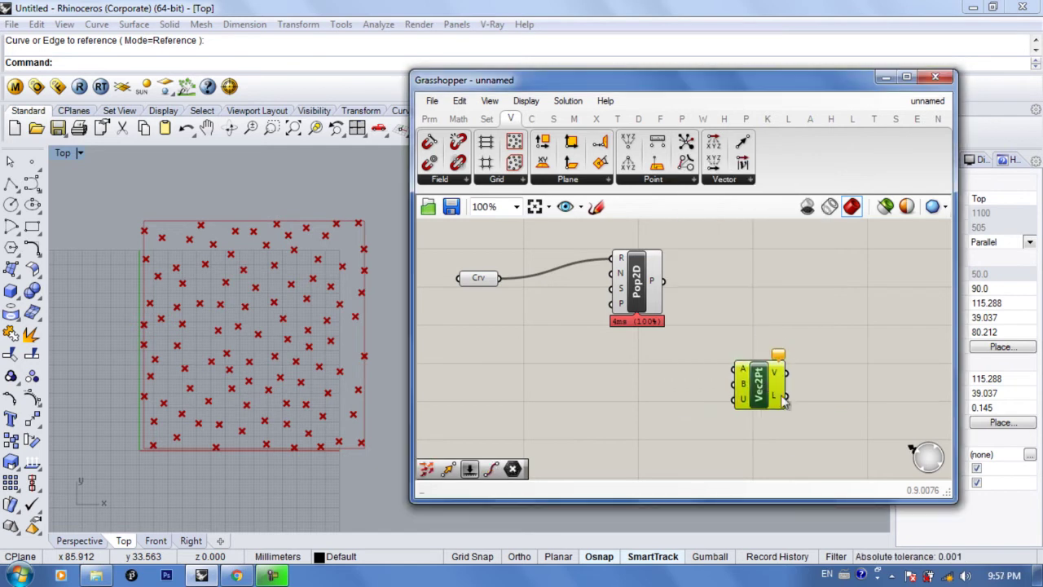
{"action": "left_click", "coordinate": [737, 180]}
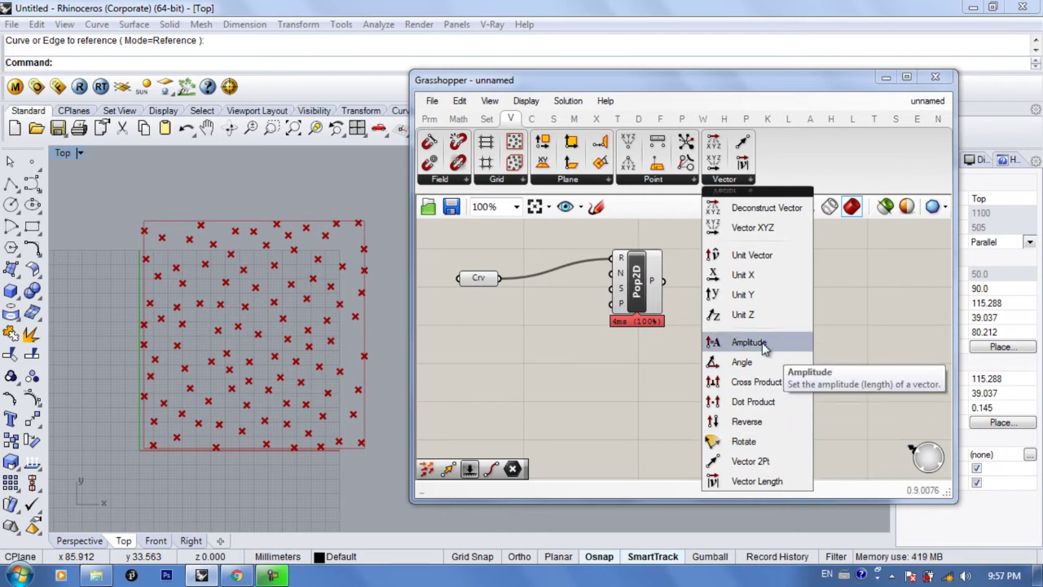
{"action": "right_click_drag", "start_coordinate": [833, 371], "coordinate": [796, 364]}
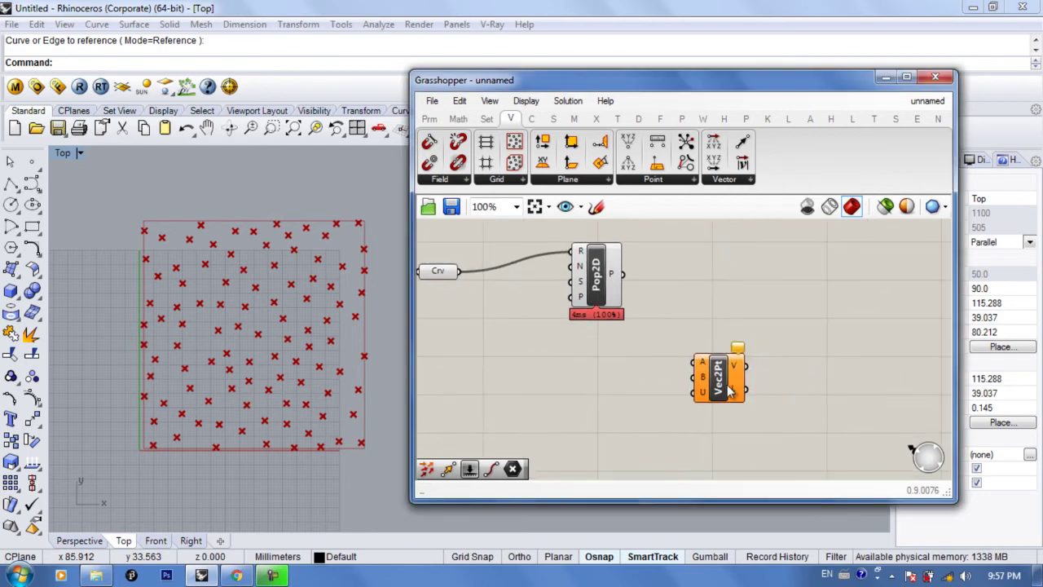
{"action": "left_click_drag", "start_coordinate": [726, 384], "coordinate": [740, 365]}
{"action": "right_click_drag", "start_coordinate": [746, 364], "coordinate": [800, 382]}
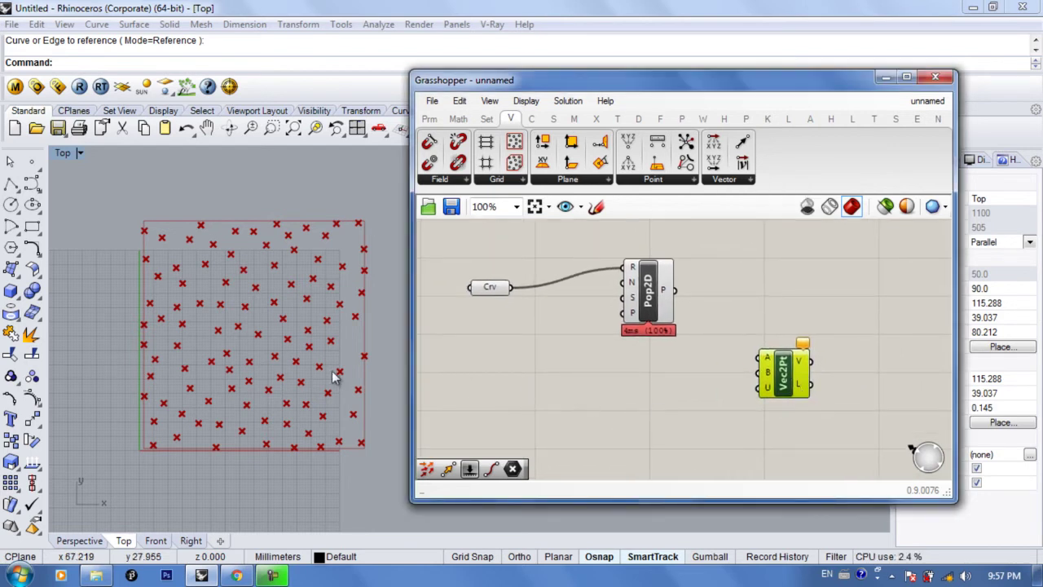
- Add a Move component between Populate 2D and Vector 2Pt, and connect the populated points P to its geometry input G
{"action": "right_click_drag", "start_coordinate": [335, 372], "coordinate": [295, 375]}
{"action": "left_click_drag", "start_coordinate": [650, 312], "coordinate": [642, 317]}
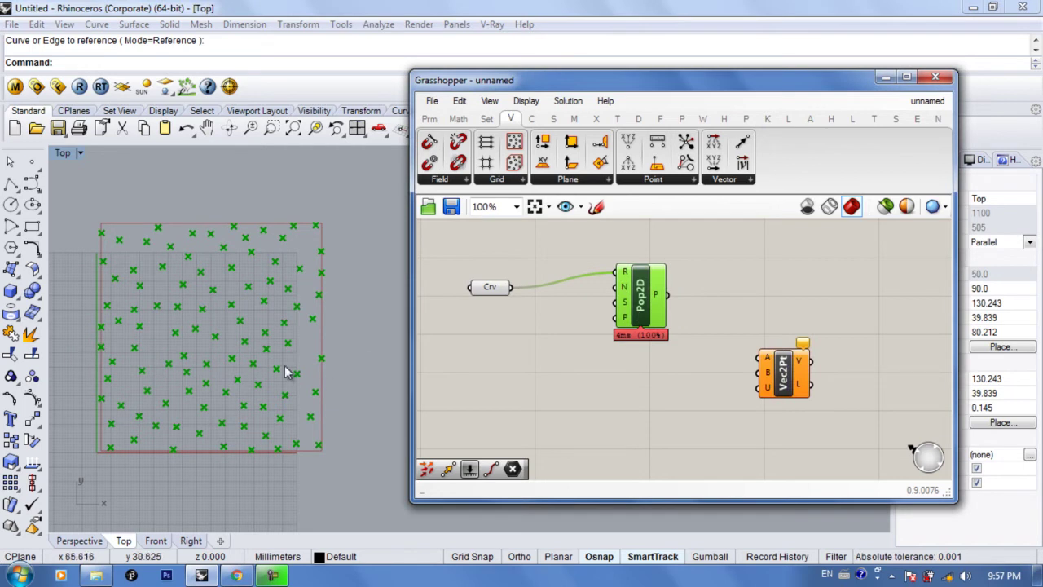
{"action": "mouse_move", "coordinate": [647, 287]}
{"action": "left_mouse_down"}
{"action": "mouse_move", "coordinate": [635, 299]}
{"action": "mouse_move", "coordinate": [638, 280]}
{"action": "left_mouse_up"}
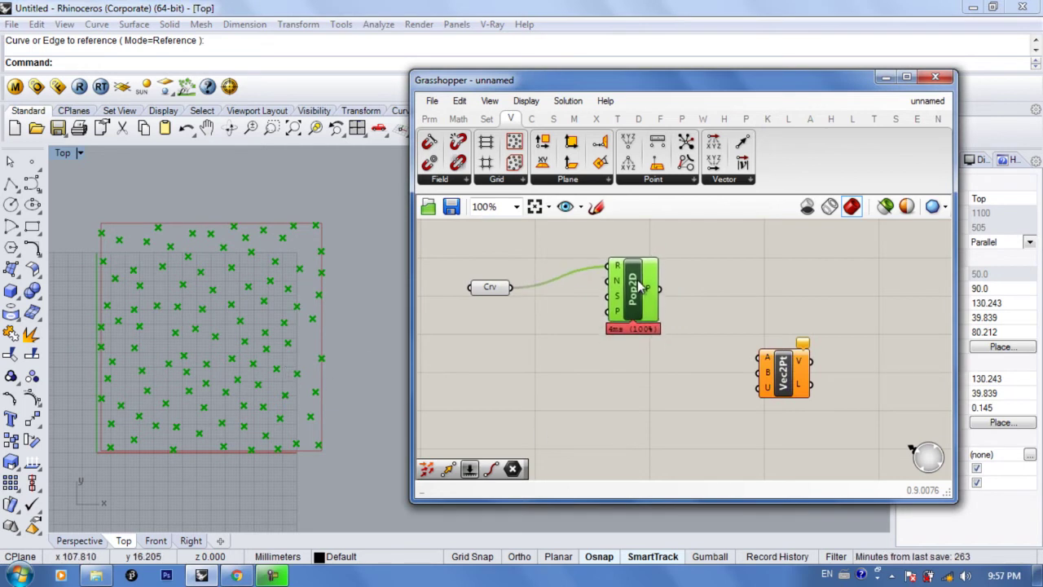
{"action": "right_click_drag", "start_coordinate": [661, 318], "coordinate": [645, 306]}
{"action": "left_click_drag", "start_coordinate": [762, 366], "coordinate": [784, 378]}
{"action": "double_click", "coordinate": [673, 377]}
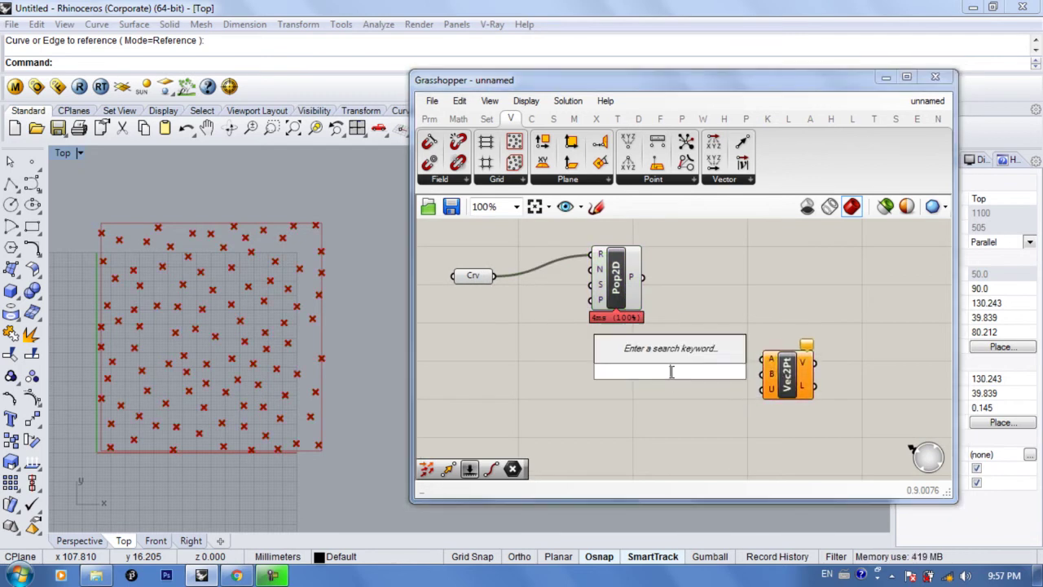
{"action": "type", "text": "move"}
{"action": "key", "text": "Return"}
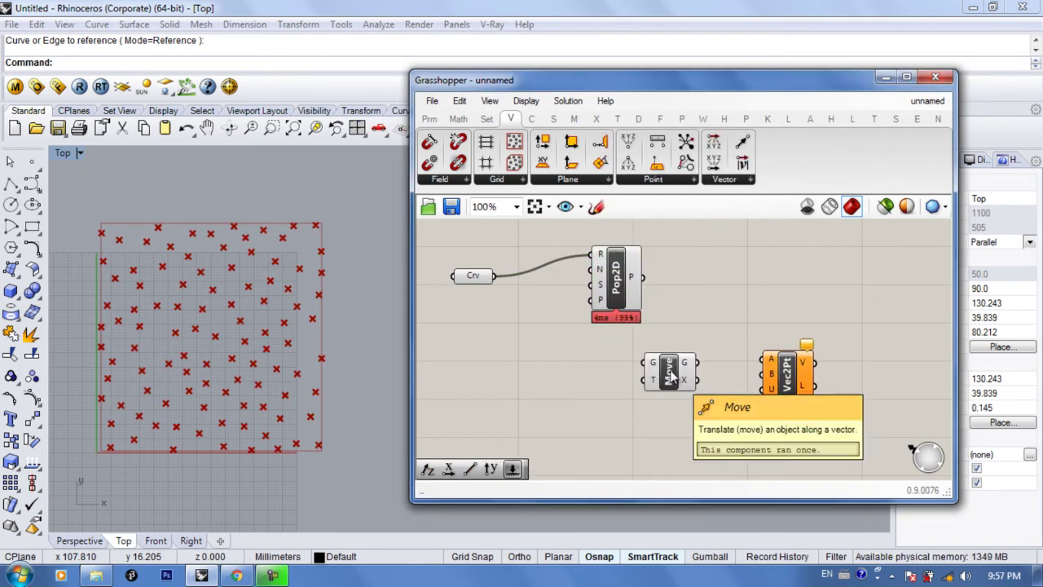
{"action": "left_click_drag", "start_coordinate": [643, 278], "coordinate": [643, 361]}
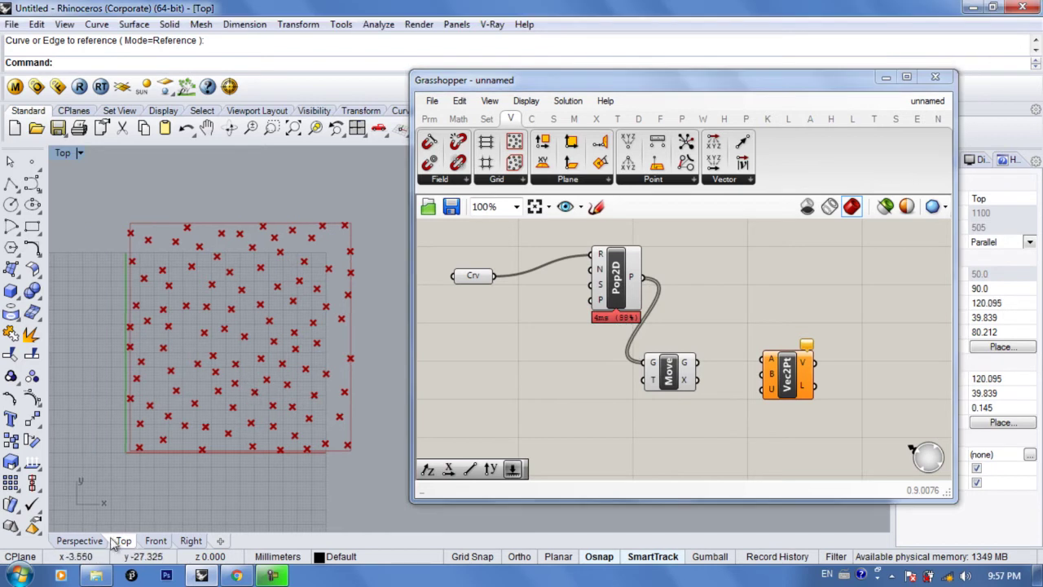
- Switch to the Perspective view and connect a new Unit X component to the Move component's T input
{"action": "left_click", "coordinate": [79, 540]}
{"action": "right_click_drag", "start_coordinate": [148, 423], "coordinate": [321, 353]}
{"action": "scroll", "coordinate": [274, 352], "scroll_direction": "up", "scroll_amount": 10}
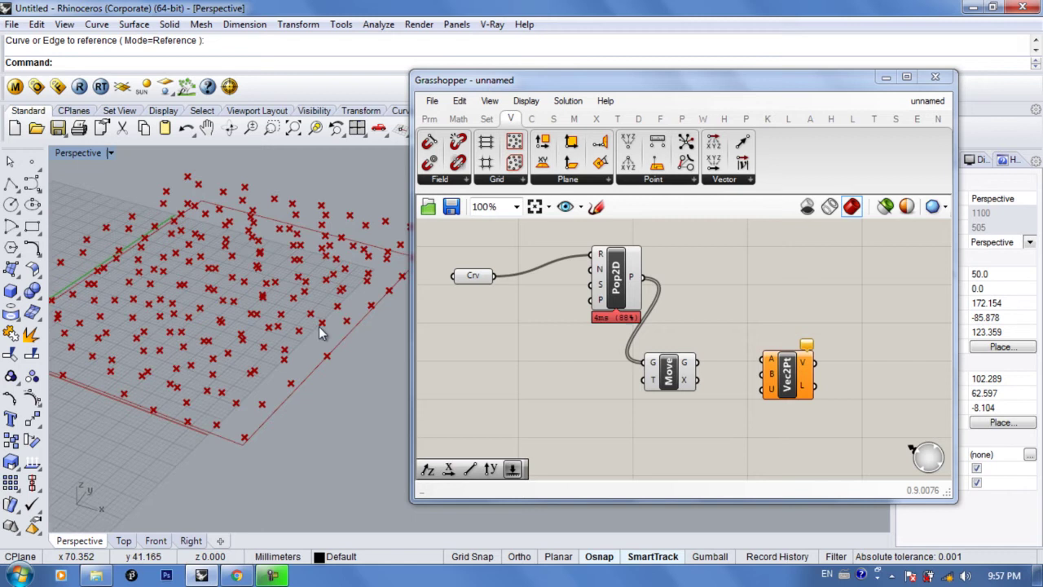
{"action": "right_click_drag", "start_coordinate": [249, 445], "coordinate": [251, 374]}
{"action": "double_click", "coordinate": [597, 387]}
{"action": "type", "text": "x"}
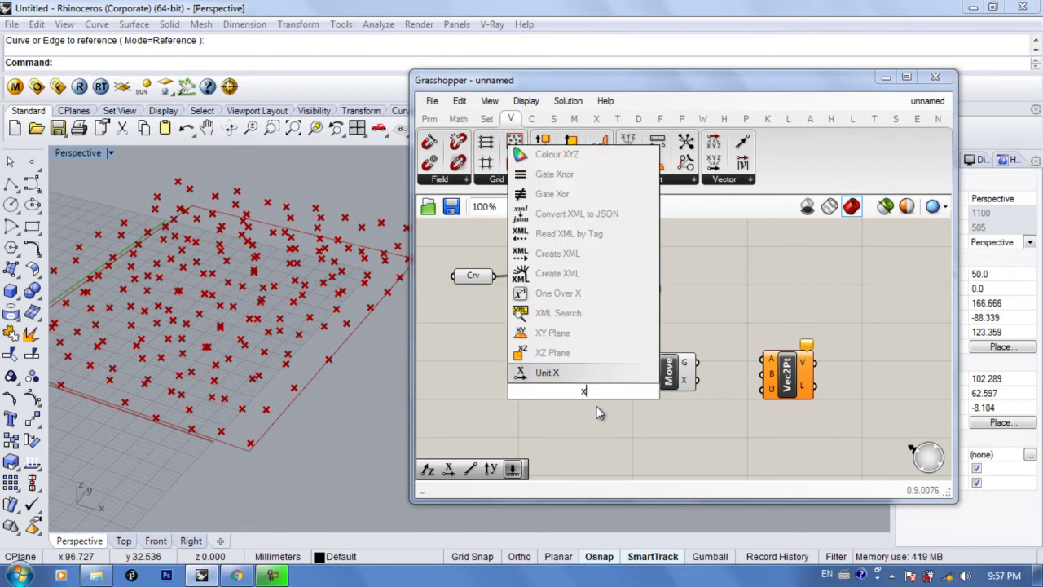
{"action": "key", "text": "Return"}
{"action": "left_click_drag", "start_coordinate": [673, 395], "coordinate": [671, 390]}
{"action": "right_click_drag", "start_coordinate": [333, 326], "coordinate": [294, 401]}
{"action": "scroll", "coordinate": [295, 407], "scroll_direction": "up", "scroll_amount": 3}
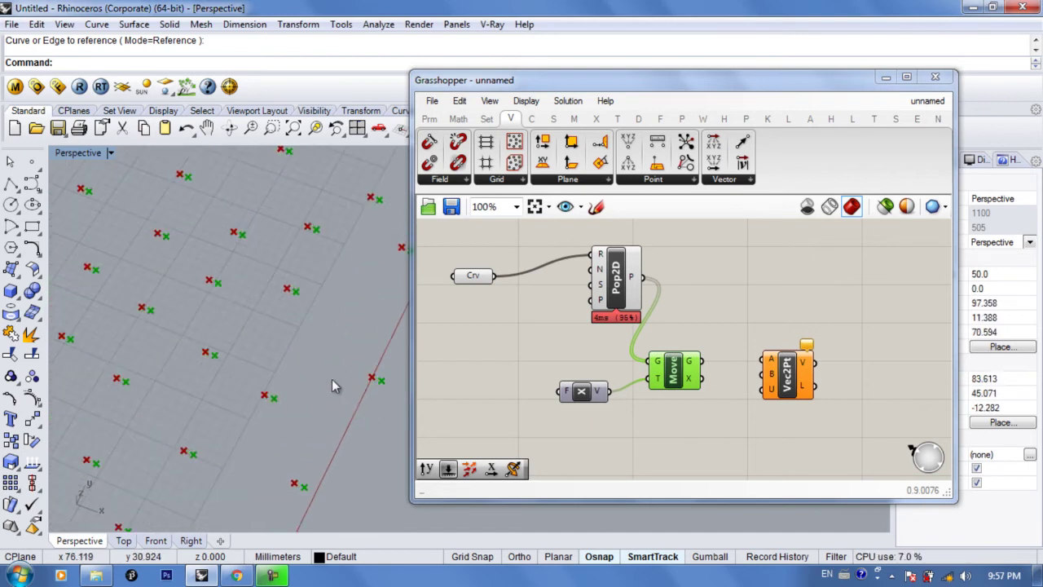
- Add a number slider with value 10 and connect it to the Unit X component's factor input F
{"action": "right_click_drag", "start_coordinate": [543, 402], "coordinate": [568, 398]}
{"action": "double_click", "coordinate": [568, 393]}
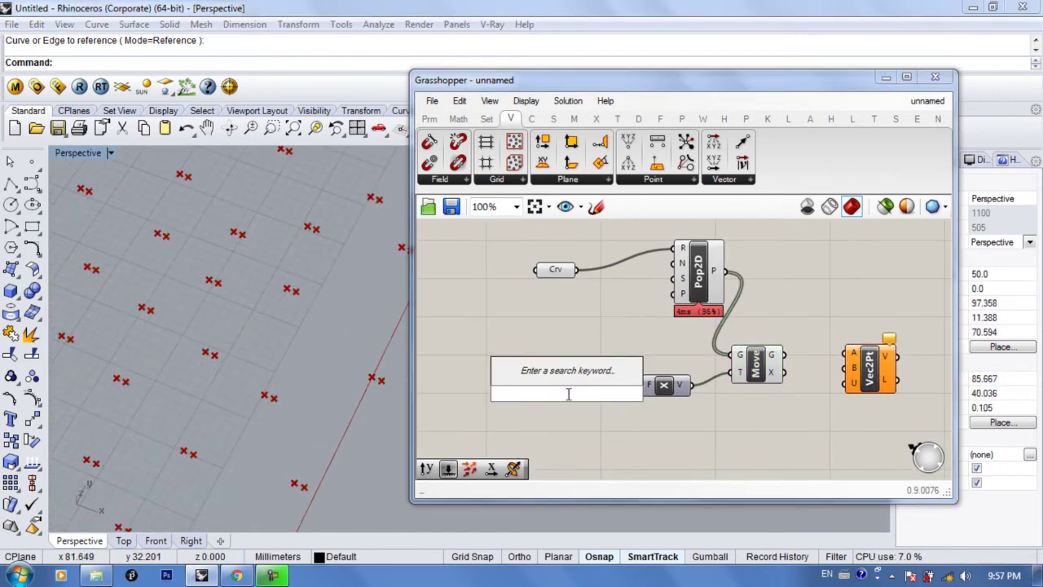
{"action": "type", "text": "10"}
{"action": "key", "text": "Return"}
{"action": "left_click", "coordinate": [541, 389]}
{"action": "left_click_drag", "start_coordinate": [585, 385], "coordinate": [645, 385]}
{"action": "left_click_drag", "start_coordinate": [523, 397], "coordinate": [505, 386]}
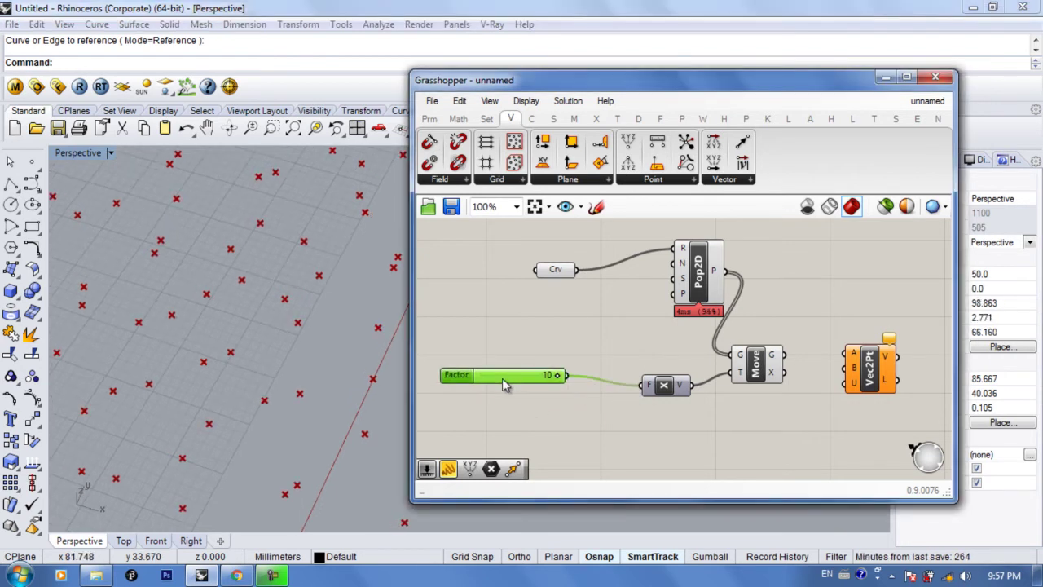
- Raise the maximum of the Unit X factor slider and set its value to 24
{"action": "right_click", "coordinate": [505, 385]}
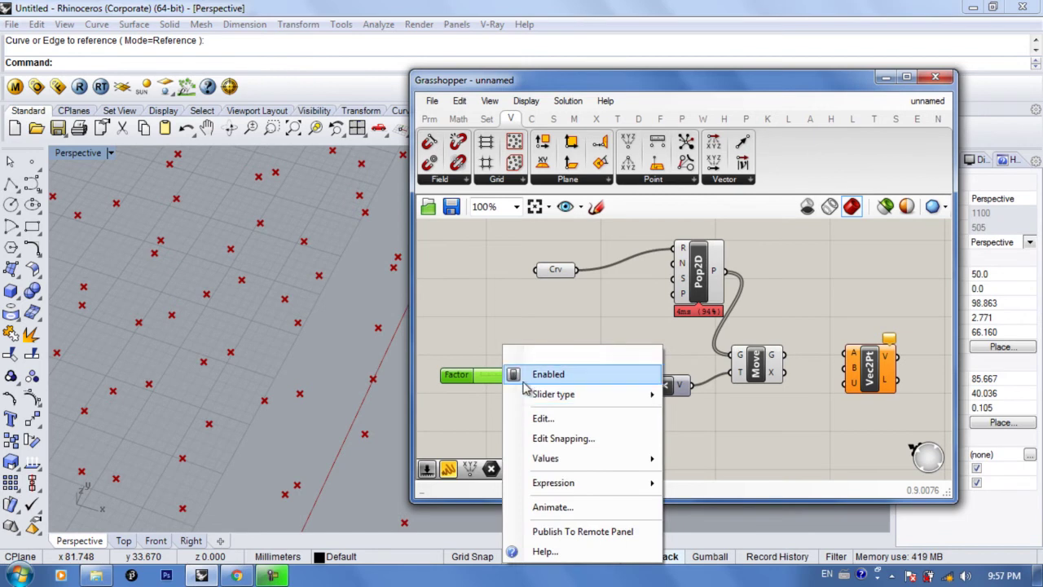
{"action": "left_click", "coordinate": [541, 419]}
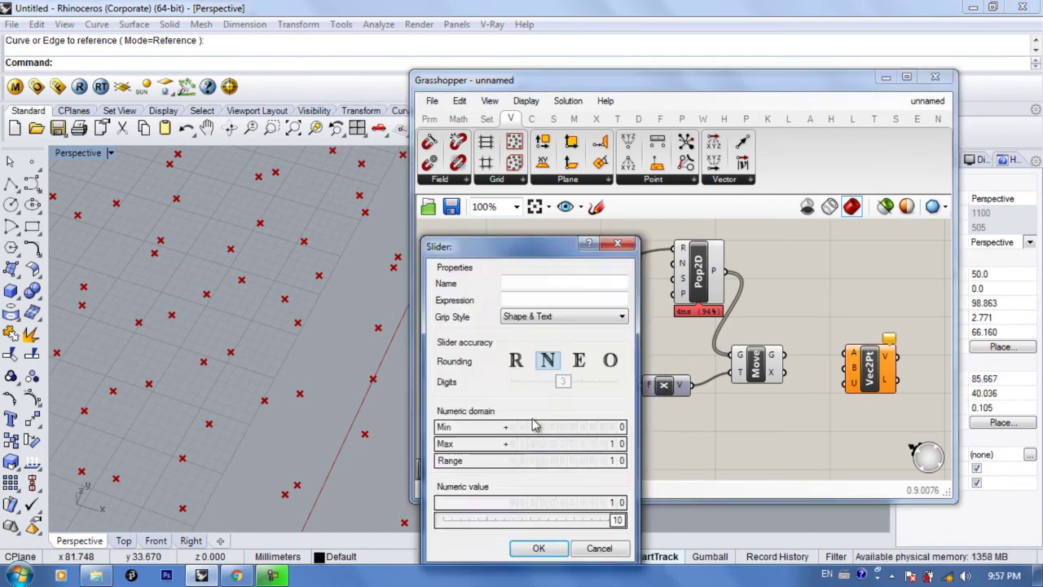
{"action": "double_click", "coordinate": [542, 442]}
{"action": "type", "text": "2"}
{"action": "key", "text": "BackSpace"}
{"action": "type", "text": "5"}
{"action": "left_click", "coordinate": [603, 443]}
{"action": "left_click", "coordinate": [539, 547]}
{"action": "mouse_move", "coordinate": [507, 379]}
{"action": "left_mouse_down"}
{"action": "mouse_move", "coordinate": [524, 380]}
{"action": "mouse_move", "coordinate": [514, 375]}
{"action": "left_mouse_up"}
{"action": "right_click_drag", "start_coordinate": [293, 371], "coordinate": [241, 367]}
{"action": "scroll", "coordinate": [289, 360], "scroll_direction": "down", "scroll_amount": 4}
{"action": "scroll", "coordinate": [290, 350], "scroll_direction": "down", "scroll_amount": 6}
{"action": "right_click_drag", "start_coordinate": [840, 376], "coordinate": [790, 376]}
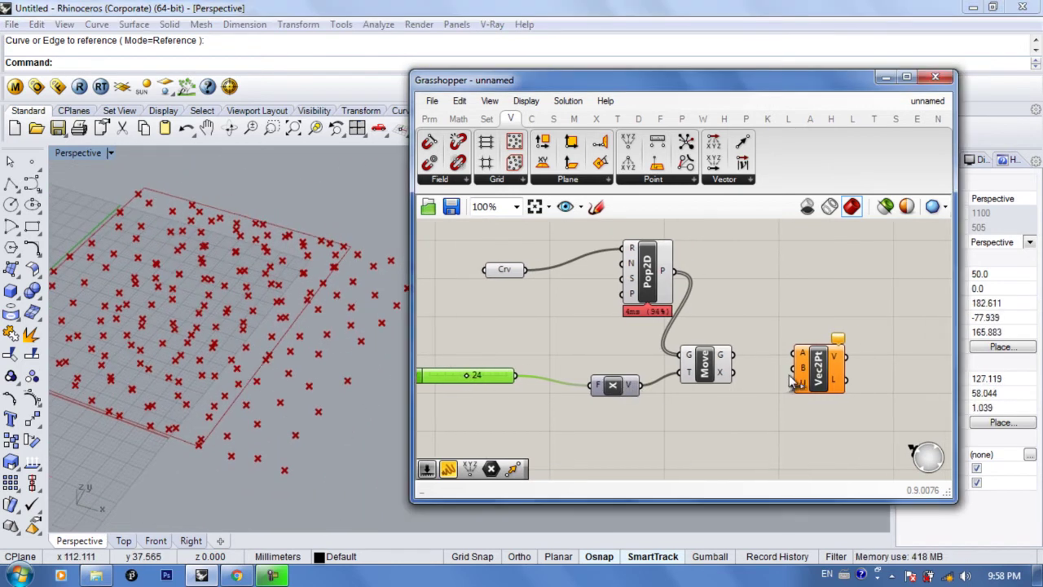
- Connect the populated points P to Vector 2Pt's input A and the moved geometry G to its input B
{"action": "left_click_drag", "start_coordinate": [810, 376], "coordinate": [820, 345]}
{"action": "left_click_drag", "start_coordinate": [708, 366], "coordinate": [724, 372]}
{"action": "right_click_drag", "start_coordinate": [733, 334], "coordinate": [708, 343]}
{"action": "left_click_drag", "start_coordinate": [727, 368], "coordinate": [780, 332]}
{"action": "left_click_drag", "start_coordinate": [649, 279], "coordinate": [800, 299]}
{"action": "right_click_drag", "start_coordinate": [733, 352], "coordinate": [701, 375]}
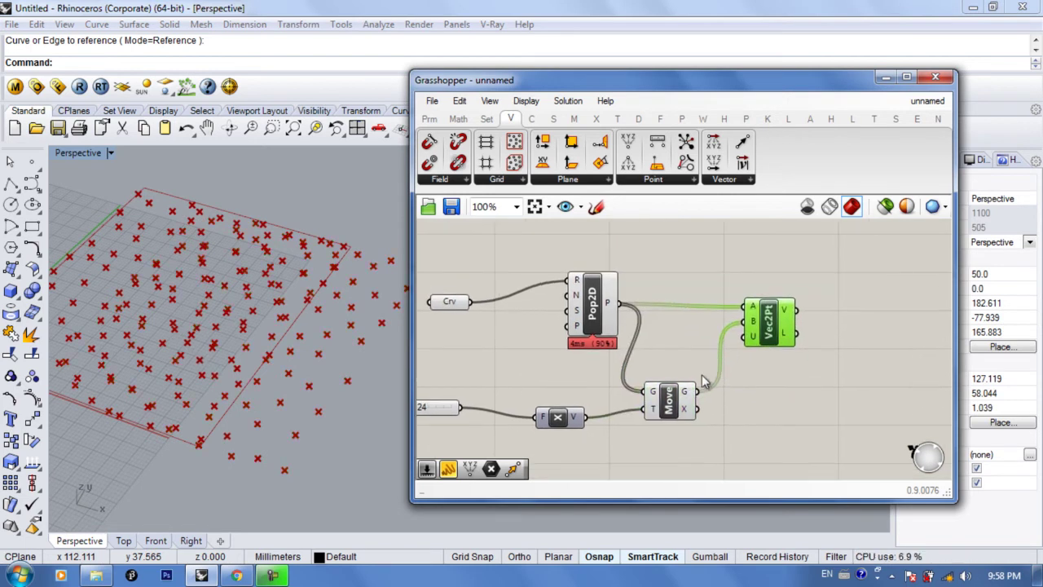
- Add a Vector Display component, feeding Vector 2Pt's output V into its V input and the populated points P into its anchor input A
{"action": "right_click_drag", "start_coordinate": [342, 331], "coordinate": [302, 348]}
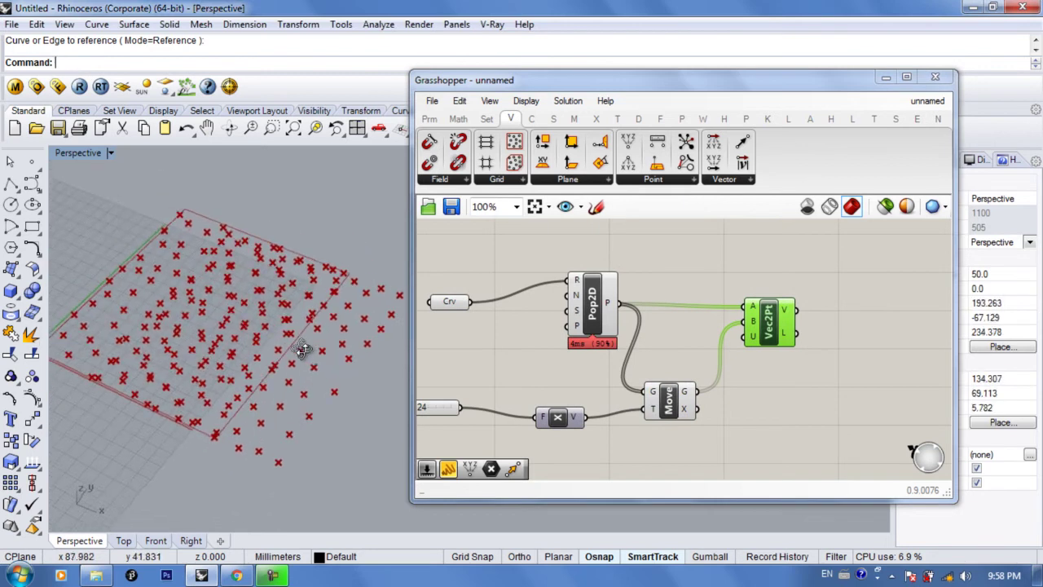
{"action": "double_click", "coordinate": [874, 352]}
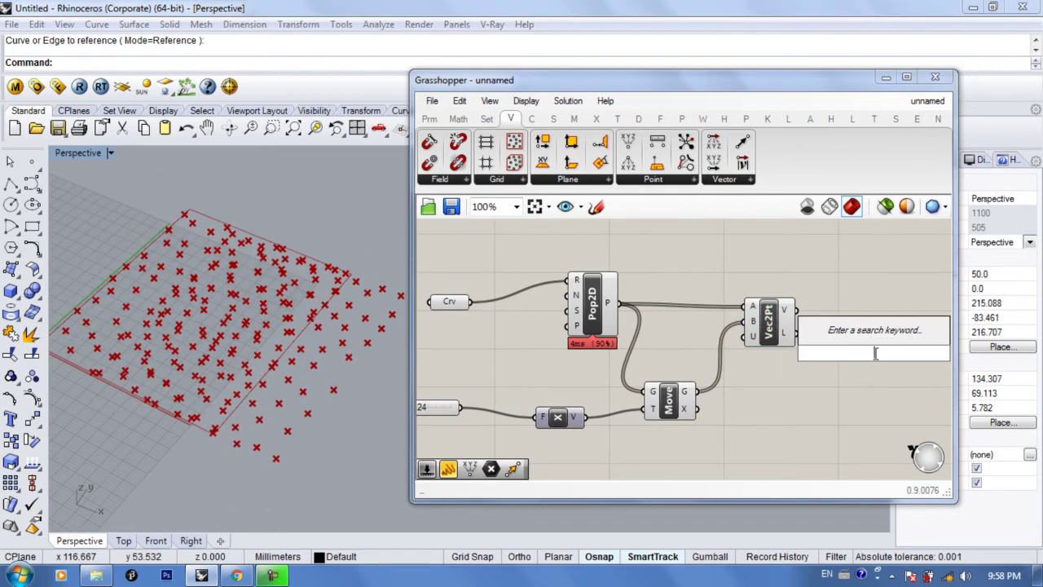
{"action": "type", "text": "vec"}
{"action": "left_click", "coordinate": [866, 214]}
{"action": "left_click_drag", "start_coordinate": [871, 364], "coordinate": [873, 268]}
{"action": "left_click_drag", "start_coordinate": [796, 309], "coordinate": [823, 298]}
{"action": "right_click_drag", "start_coordinate": [671, 309], "coordinate": [668, 331]}
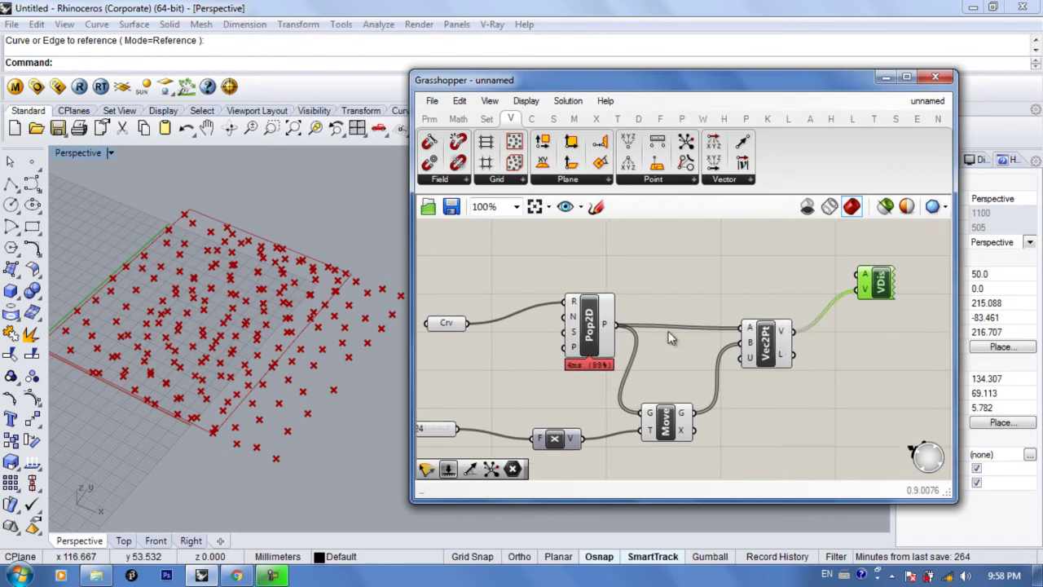
{"action": "left_click_drag", "start_coordinate": [617, 325], "coordinate": [866, 279]}
{"action": "mouse_move", "coordinate": [861, 266]}
- Increase the Unit X factor slider to lengthen the displayed vectors
{"action": "right_click_drag", "start_coordinate": [302, 383], "coordinate": [279, 387]}
{"action": "right_click_drag", "start_coordinate": [424, 407], "coordinate": [544, 376]}
{"action": "mouse_move", "coordinate": [532, 402]}
{"action": "left_mouse_down"}
{"action": "mouse_move", "coordinate": [573, 399]}
{"action": "mouse_move", "coordinate": [534, 402]}
{"action": "mouse_move", "coordinate": [550, 402]}
{"action": "left_mouse_up"}
- Add a vector Rotate component, feed Vector 2Pt's V output into it, and connect its result to Vector Display's V input
{"action": "right_click_drag", "start_coordinate": [733, 418], "coordinate": [585, 397]}
{"action": "scroll", "coordinate": [610, 374], "scroll_direction": "down", "scroll_amount": 1}
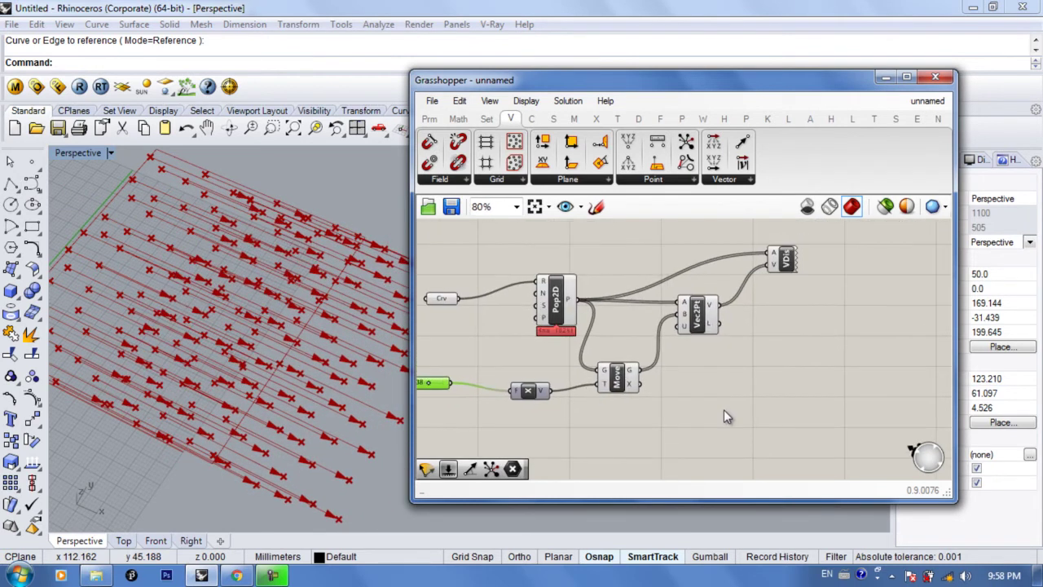
{"action": "double_click", "coordinate": [723, 409]}
{"action": "type", "text": "rota"}
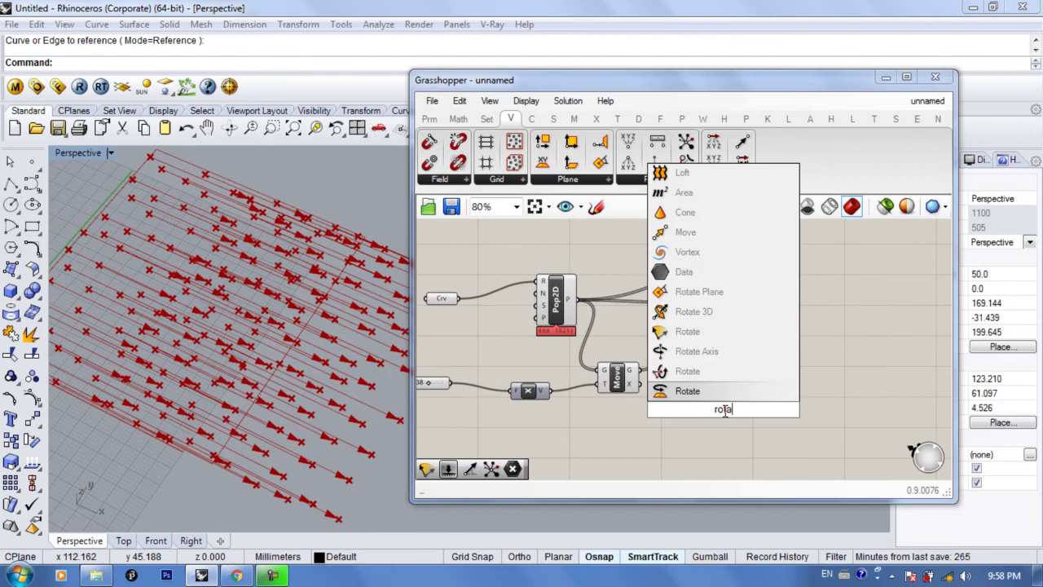
{"action": "left_click", "coordinate": [703, 332]}
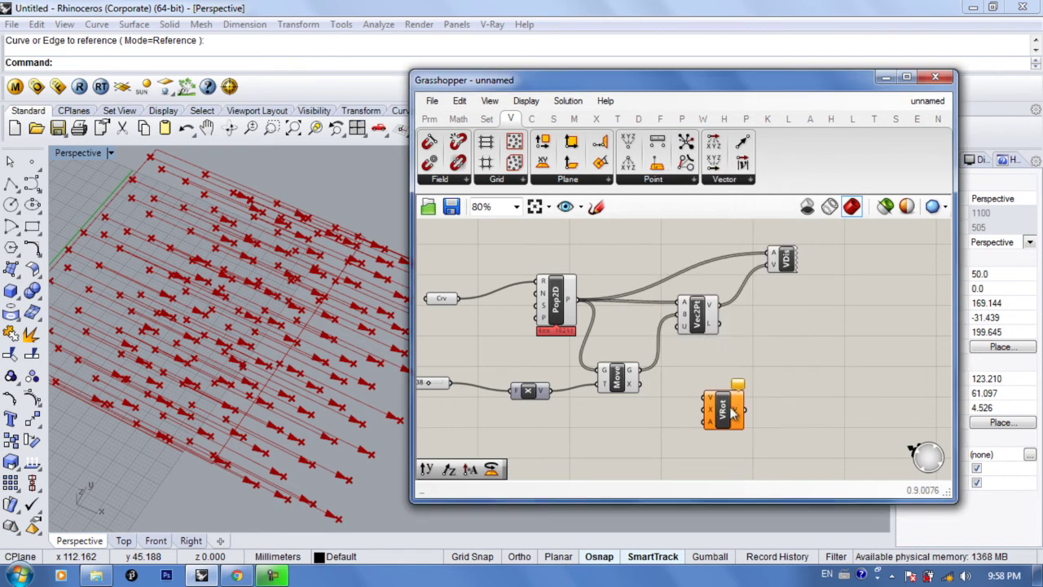
{"action": "left_click_drag", "start_coordinate": [718, 306], "coordinate": [799, 420]}
{"action": "left_click_drag", "start_coordinate": [710, 307], "coordinate": [706, 313]}
{"action": "left_click_drag", "start_coordinate": [780, 264], "coordinate": [821, 265]}
{"action": "left_click_drag", "start_coordinate": [816, 413], "coordinate": [867, 272]}
{"action": "right_click_drag", "start_coordinate": [806, 387], "coordinate": [805, 353]}
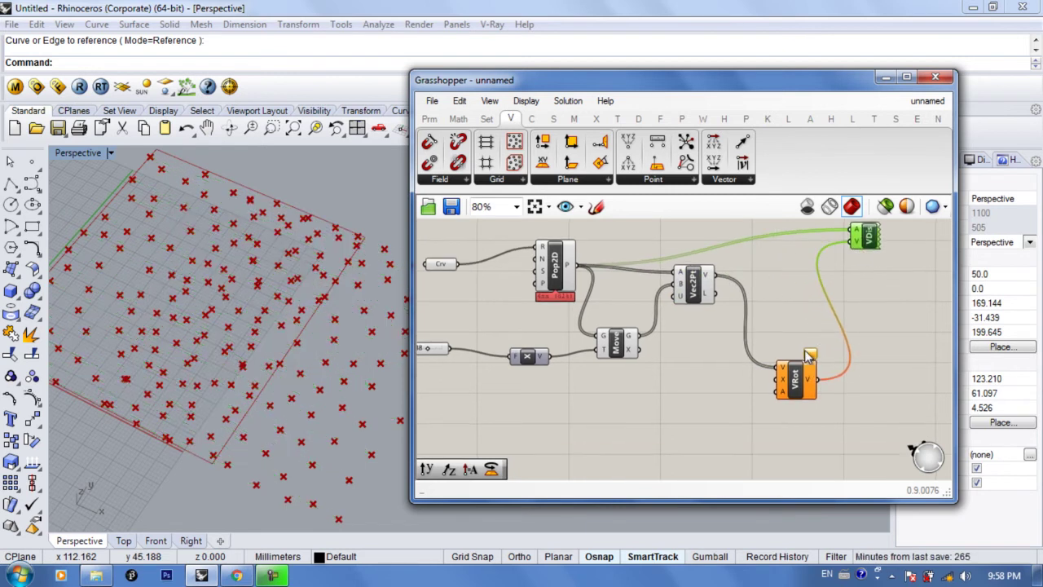
{"action": "left_click_drag", "start_coordinate": [801, 385], "coordinate": [810, 361]}
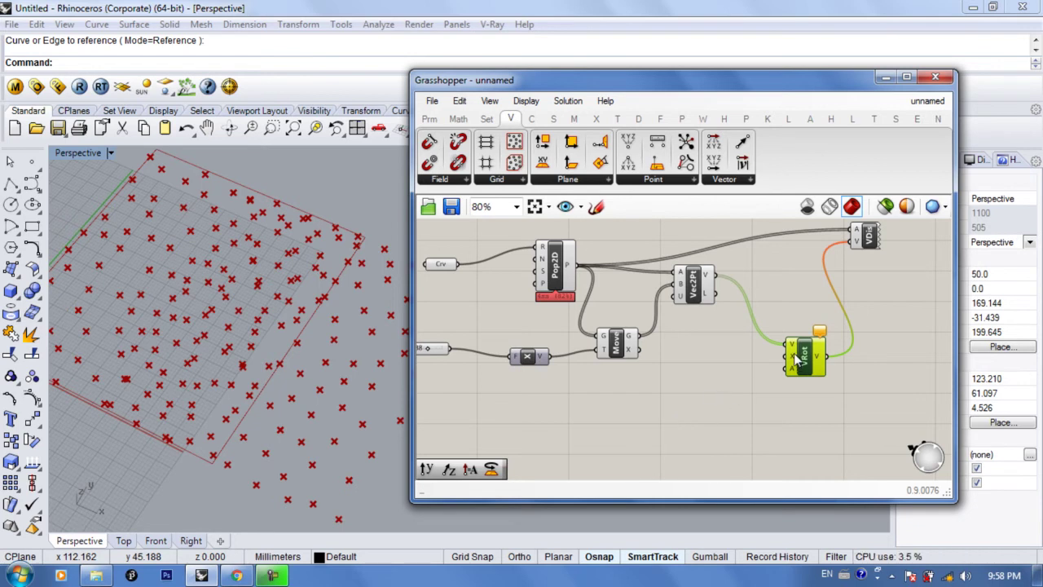
- Connect a new Unit Y component to the vector Rotate component's axis input X and set its angle input A to degrees
{"action": "left_click", "coordinate": [529, 359]}
{"action": "left_click_drag", "start_coordinate": [530, 359], "coordinate": [537, 351]}
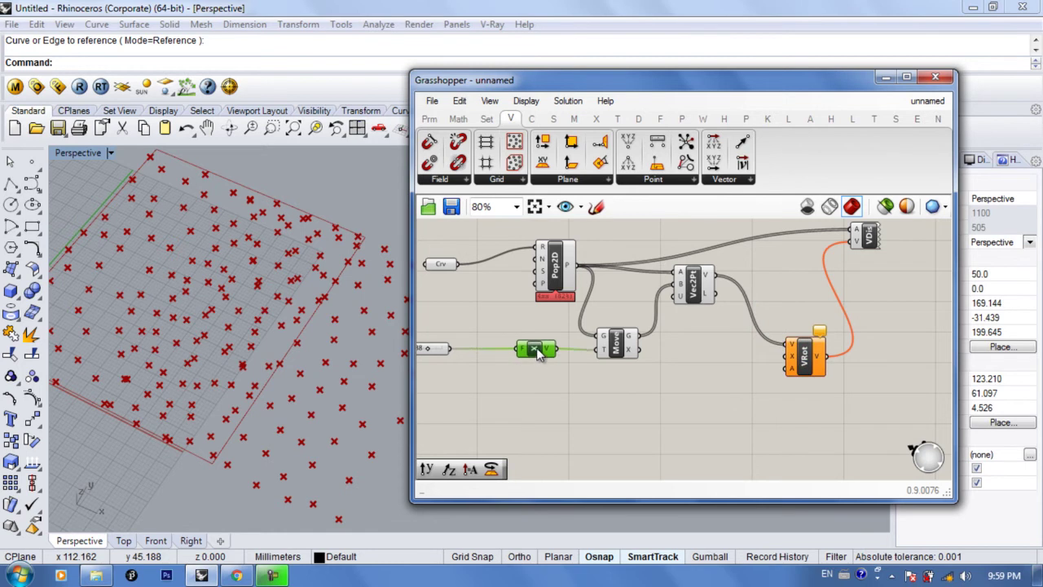
{"action": "right_click_drag", "start_coordinate": [748, 385], "coordinate": [698, 380]}
{"action": "double_click", "coordinate": [666, 366]}
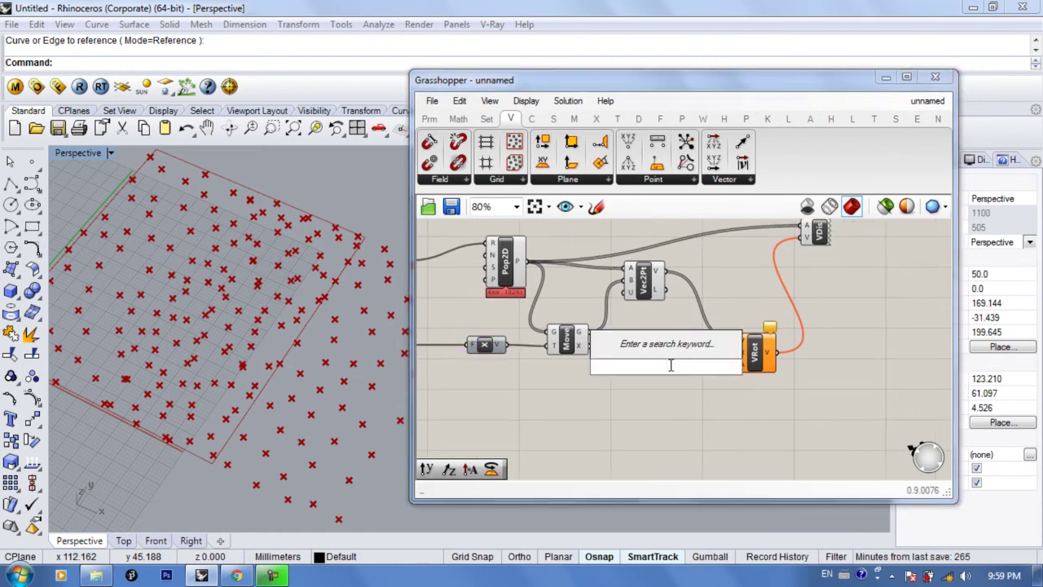
{"action": "type", "text": "y"}
{"action": "key", "text": "Return"}
{"action": "mouse_move", "coordinate": [687, 366]}
{"action": "left_mouse_down"}
{"action": "mouse_move", "coordinate": [736, 353]}
{"action": "mouse_move", "coordinate": [674, 366]}
{"action": "mouse_move", "coordinate": [681, 347]}
{"action": "left_mouse_up"}
{"action": "scroll", "coordinate": [764, 381], "scroll_direction": "up", "scroll_amount": 1}
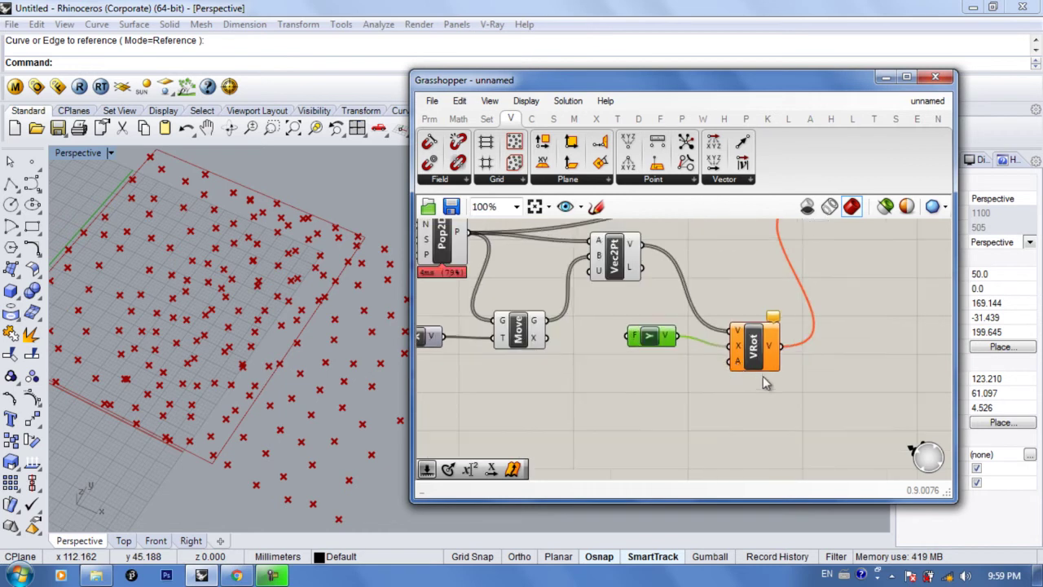
{"action": "right_click", "coordinate": [739, 369]}
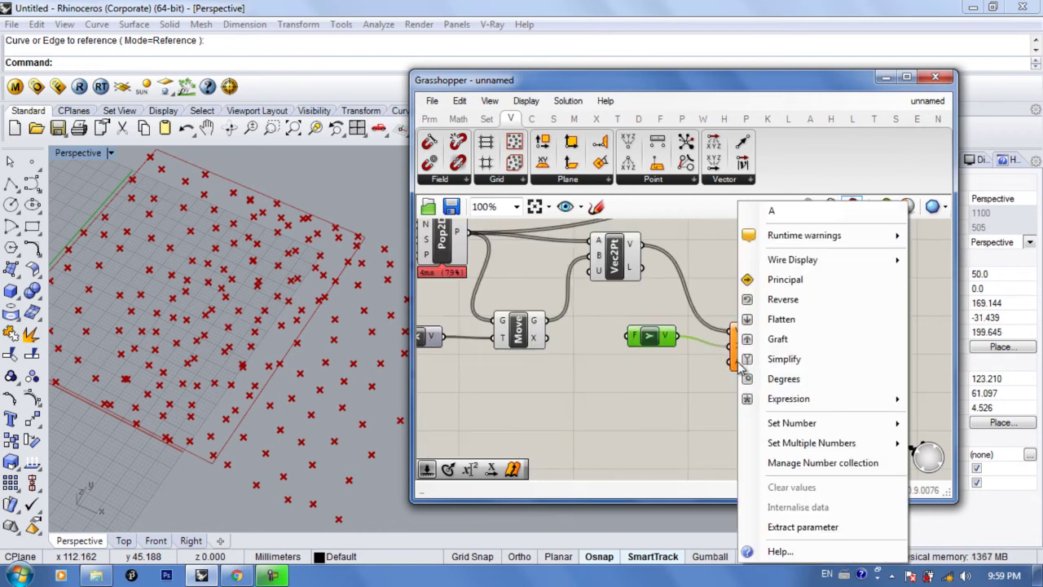
{"action": "left_click", "coordinate": [782, 379]}
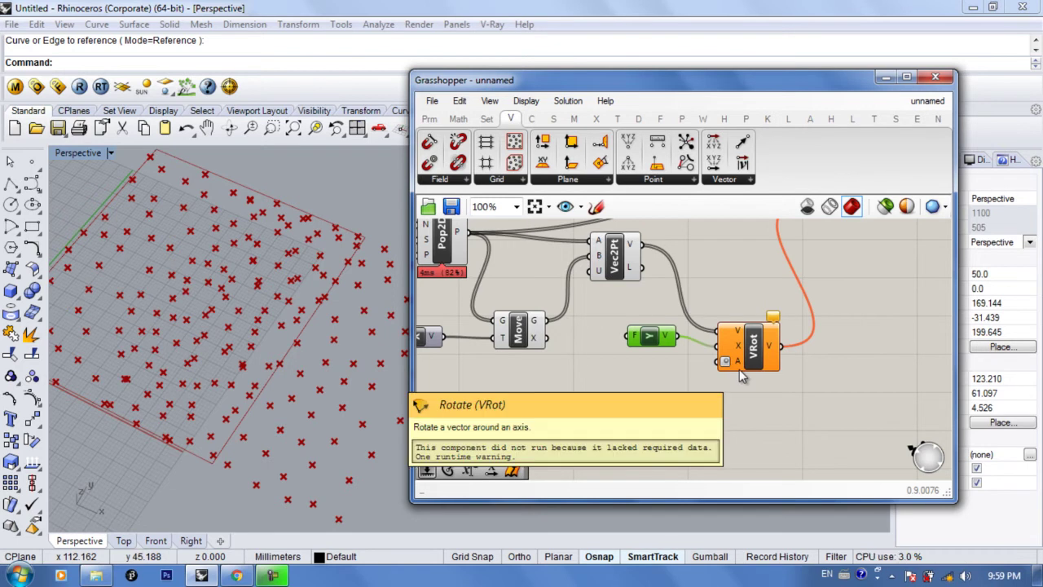
- Add a number slider ranging from 0 to 360 with value 210 and feed it into the vector Rotate component's angle input A
{"action": "right_click_drag", "start_coordinate": [763, 381], "coordinate": [843, 371]}
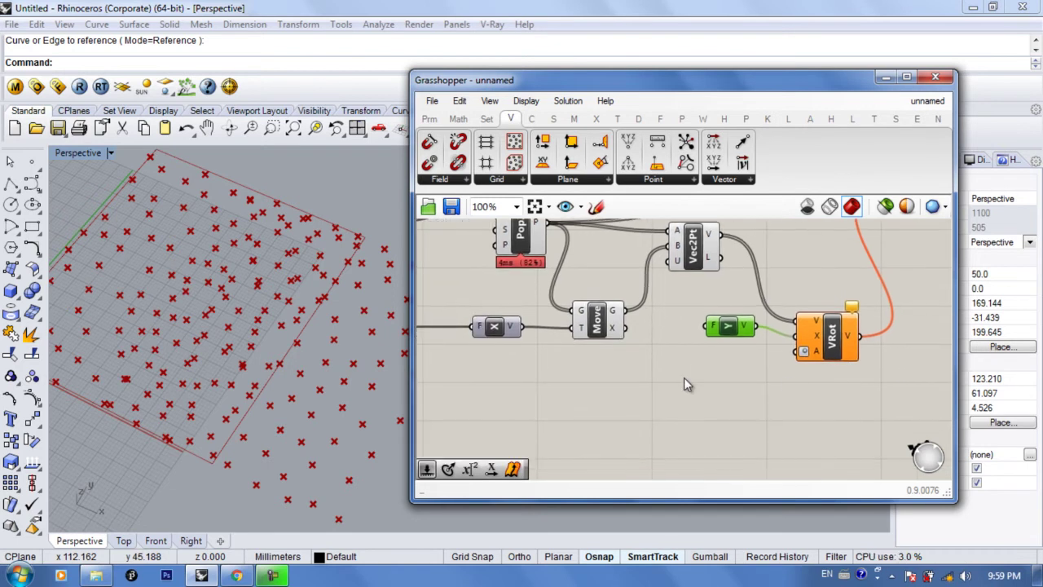
{"action": "double_click", "coordinate": [683, 377]}
{"action": "left_click", "coordinate": [700, 400]}
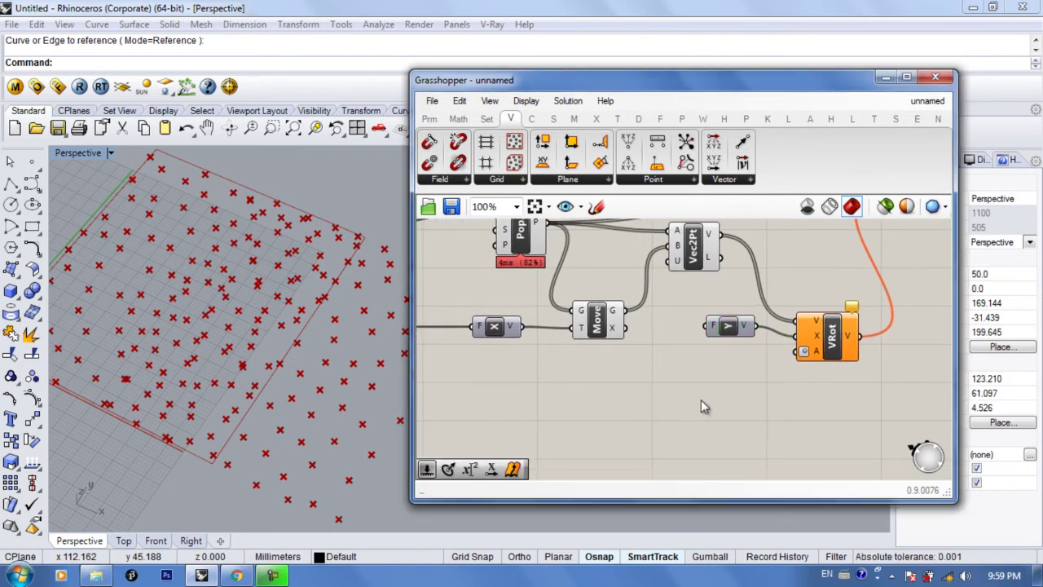
{"action": "double_click", "coordinate": [681, 373]}
{"action": "type", "text": "0<210"}
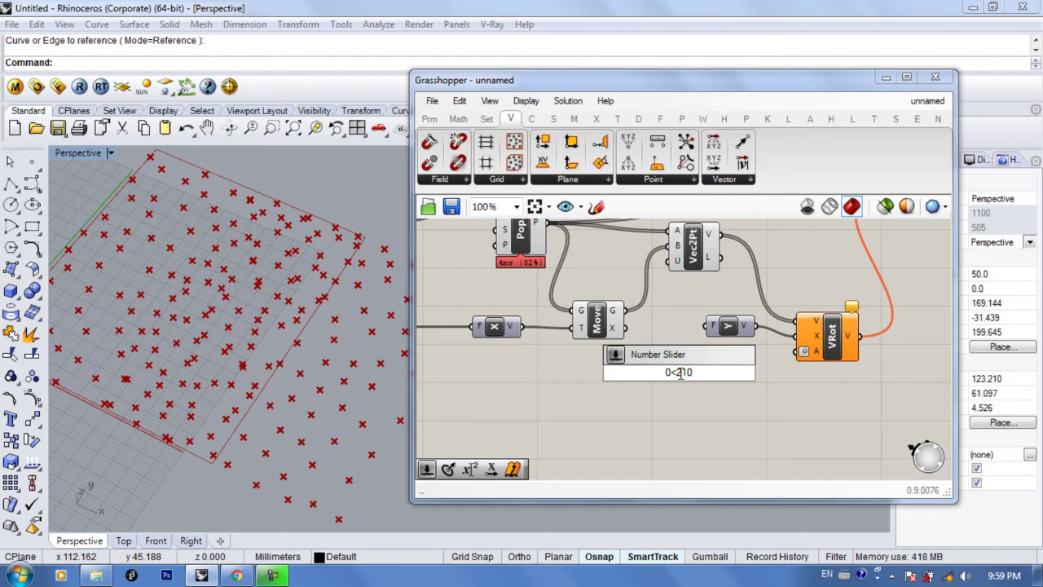
{"action": "type", "text": "<360"}
{"action": "key", "text": "Return"}
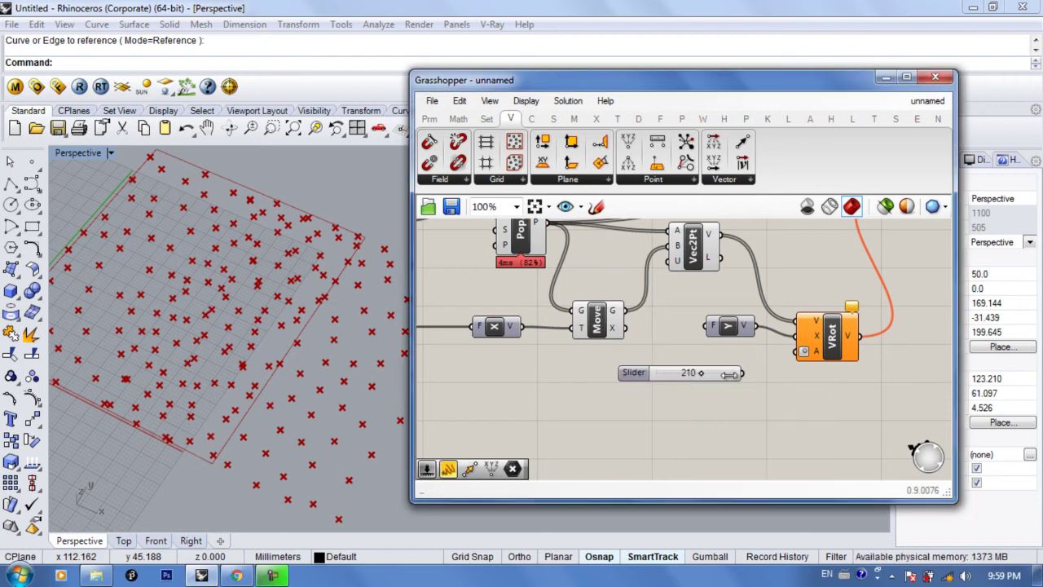
{"action": "left_click_drag", "start_coordinate": [743, 372], "coordinate": [804, 350]}
{"action": "right_click_drag", "start_coordinate": [681, 385], "coordinate": [725, 383]}
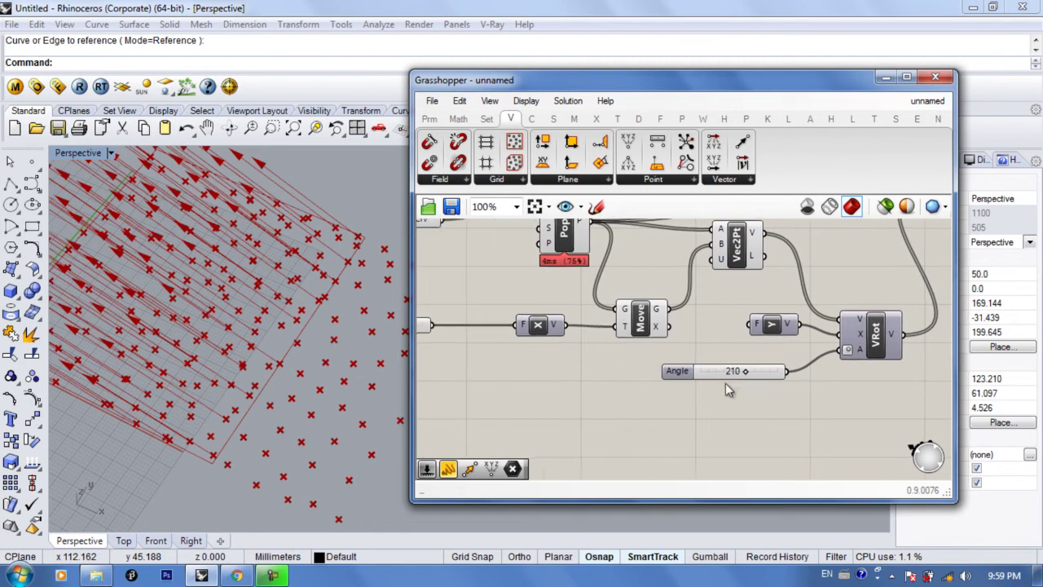
- Set the Angle slider to 246 to change the rotation of the displayed vectors
{"action": "mouse_move", "coordinate": [746, 374]}
{"action": "left_mouse_down"}
{"action": "mouse_move", "coordinate": [691, 371]}
{"action": "mouse_move", "coordinate": [756, 375]}
{"action": "left_mouse_up"}
{"action": "right_click_drag", "start_coordinate": [244, 383], "coordinate": [358, 316]}
{"action": "left_click_drag", "start_coordinate": [755, 371], "coordinate": [756, 401]}
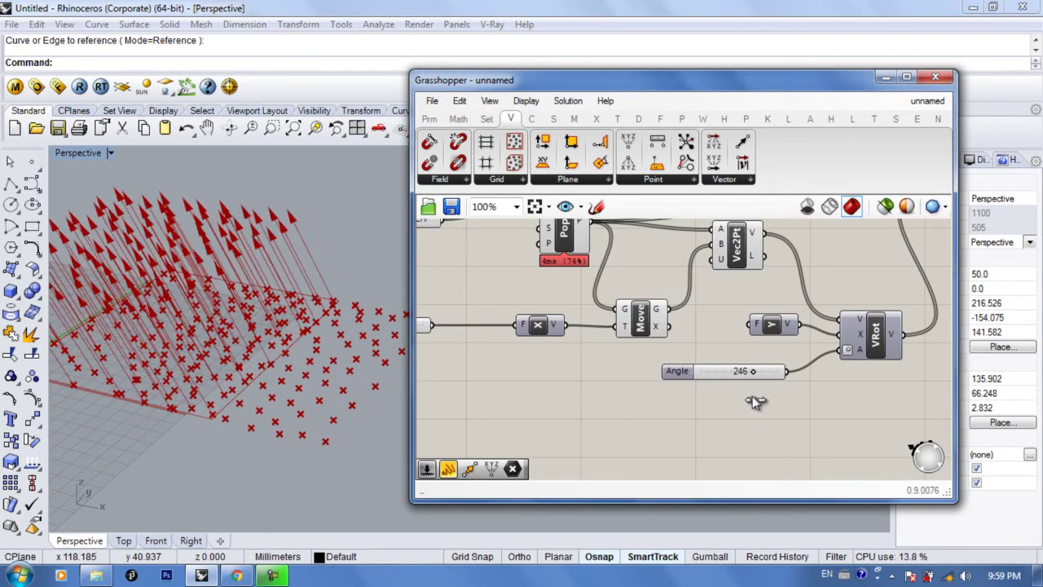
{"action": "left_click", "coordinate": [349, 379]}
{"action": "scroll", "coordinate": [325, 356], "scroll_direction": "down", "scroll_amount": 4}
{"action": "scroll", "coordinate": [324, 356], "scroll_direction": "up", "scroll_amount": 2}
{"action": "right_click_drag", "start_coordinate": [316, 355], "coordinate": [320, 387]}
- Delete all components from the Grasshopper canvas and the rectangle from the Rhino model
{"action": "left_click", "coordinate": [613, 394]}
{"action": "scroll", "coordinate": [610, 391], "scroll_direction": "down", "scroll_amount": 3}
{"action": "scroll", "coordinate": [761, 353], "scroll_direction": "up", "scroll_amount": 2}
{"action": "right_click_drag", "start_coordinate": [764, 354], "coordinate": [780, 346]}
{"action": "scroll", "coordinate": [780, 351], "scroll_direction": "down", "scroll_amount": 3}
{"action": "left_click_drag", "start_coordinate": [887, 255], "coordinate": [536, 414]}
{"action": "key", "text": "Delete"}
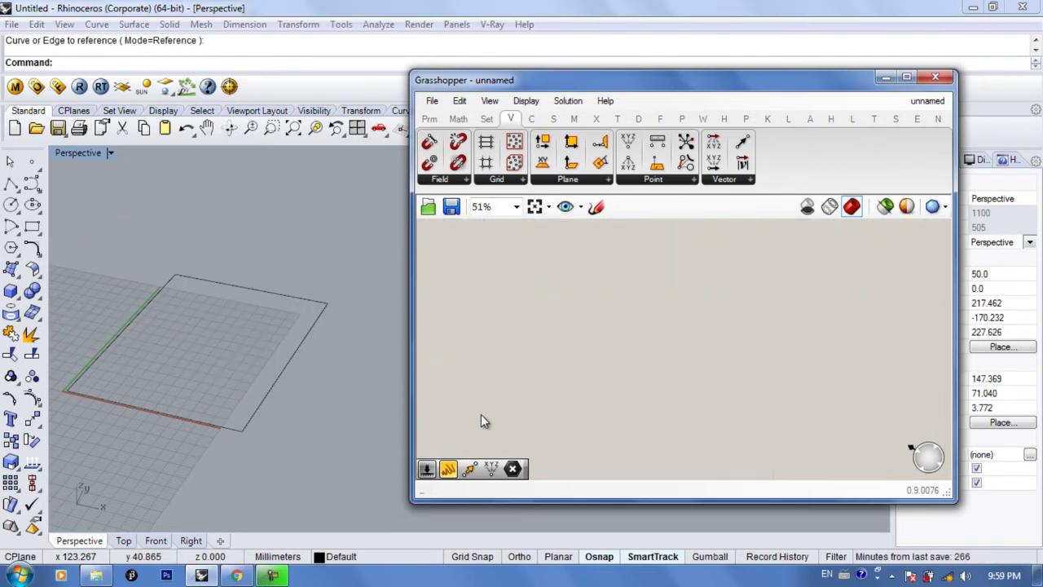
{"action": "left_click", "coordinate": [247, 356]}
{"action": "key", "text": "Delete"}
{"action": "right_click_drag", "start_coordinate": [290, 330], "coordinate": [247, 399]}
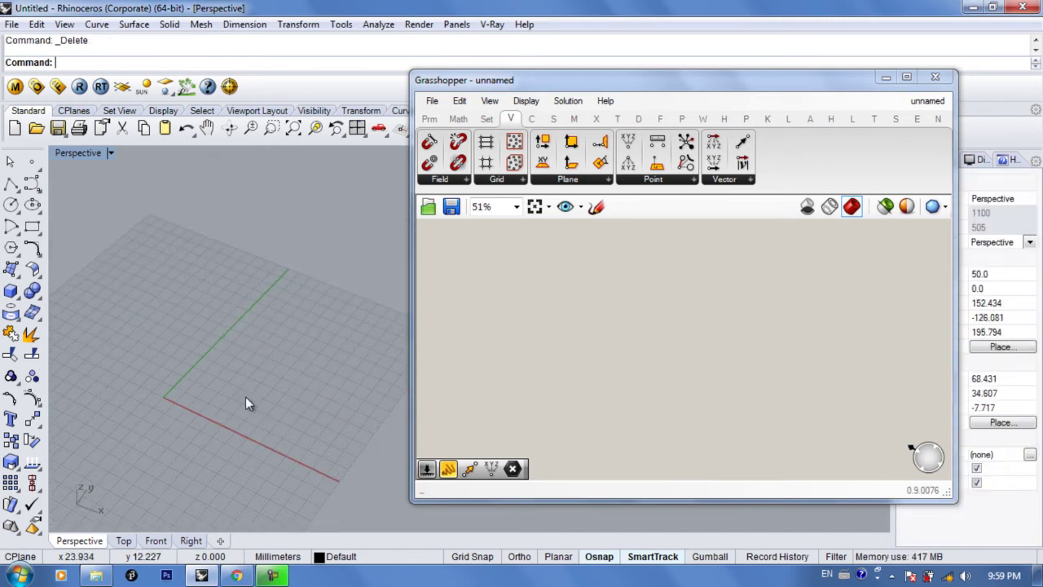
- Add a Construct Point component to the empty canvas
{"action": "left_click", "coordinate": [651, 382]}
{"action": "scroll", "coordinate": [651, 382], "scroll_direction": "up", "scroll_amount": 3}
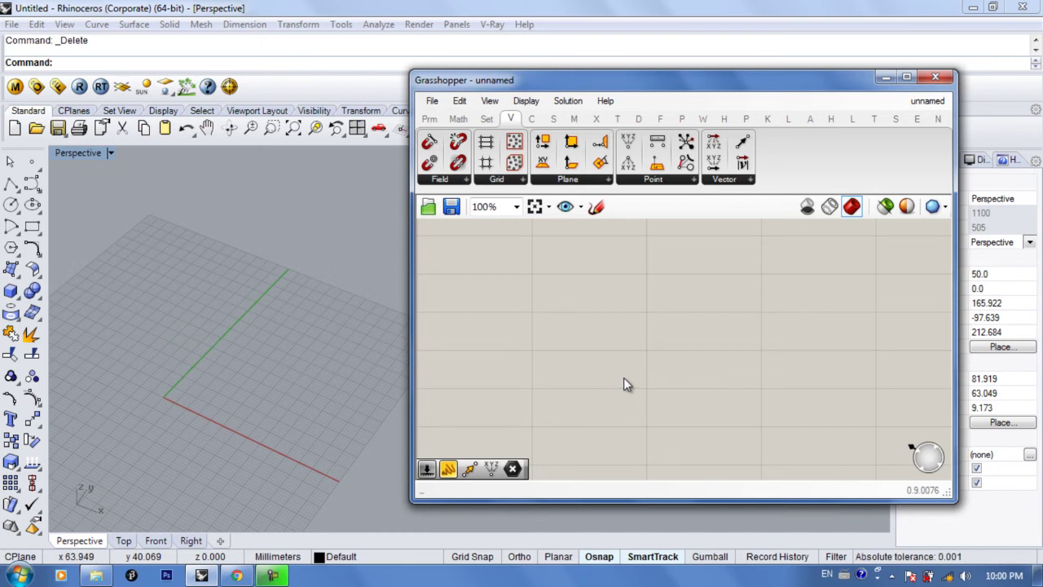
{"action": "double_click", "coordinate": [592, 328]}
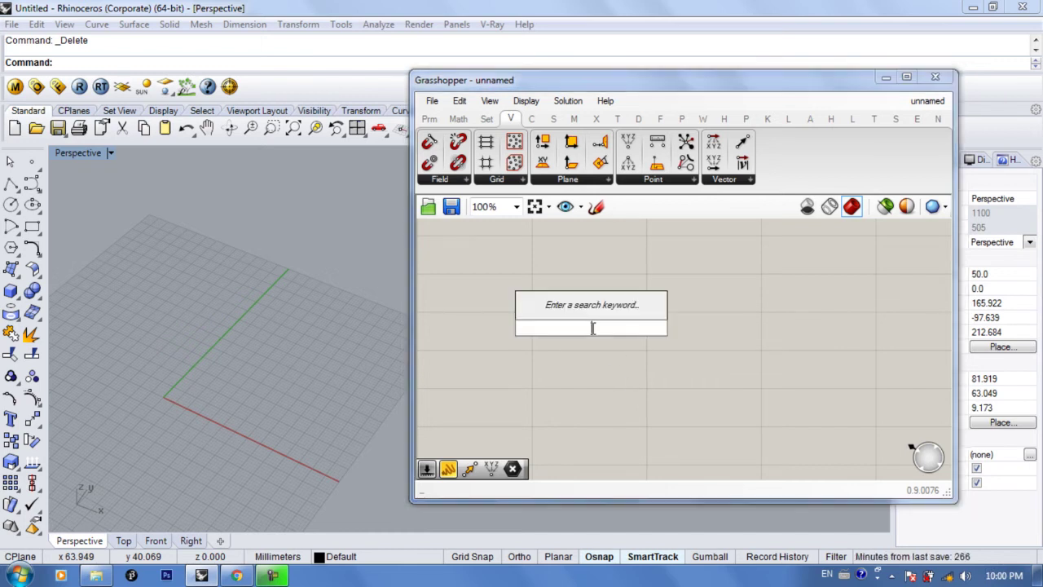
{"action": "type", "text": "conpo"}
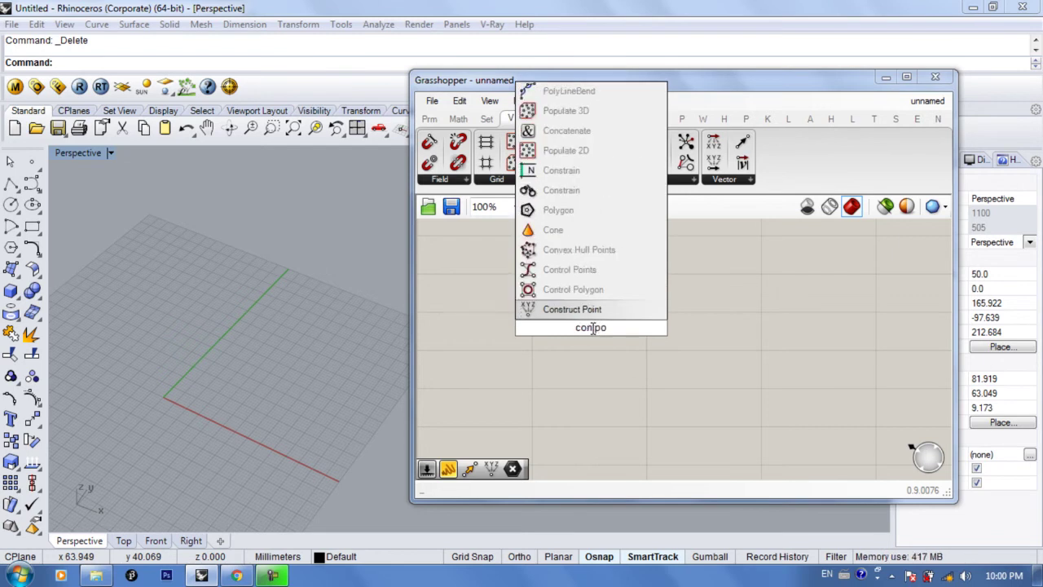
{"action": "key", "text": "Return"}
{"action": "scroll", "coordinate": [592, 327], "scroll_direction": "up", "scroll_amount": 1}
{"action": "scroll", "coordinate": [664, 355], "scroll_direction": "down", "scroll_amount": 1}
- Add a Series component beside Construct Point and feed a new number slider of 50 into its count input C
{"action": "double_click", "coordinate": [564, 347]}
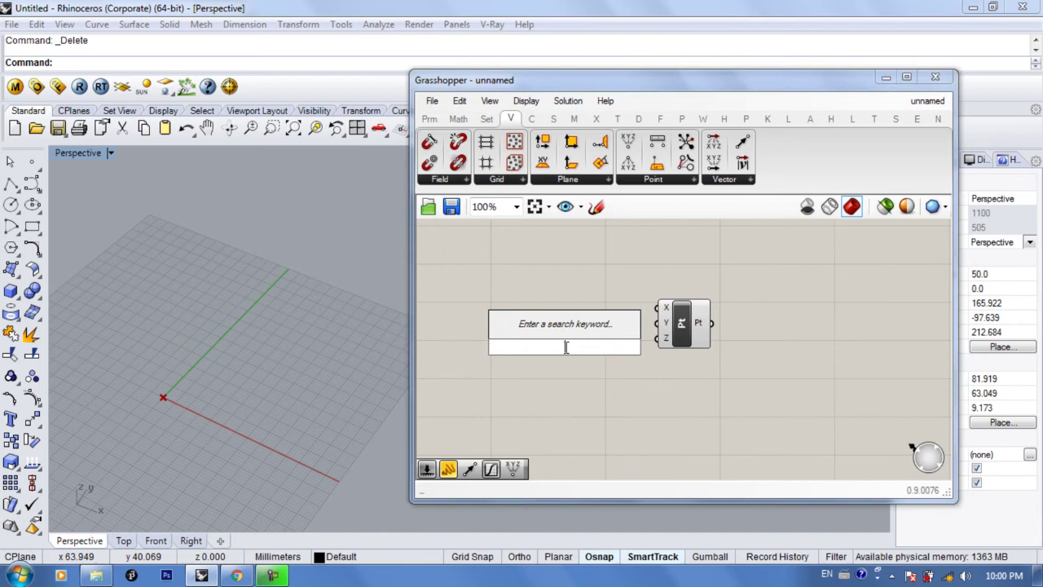
{"action": "type", "text": "ser"}
{"action": "key", "text": "Return"}
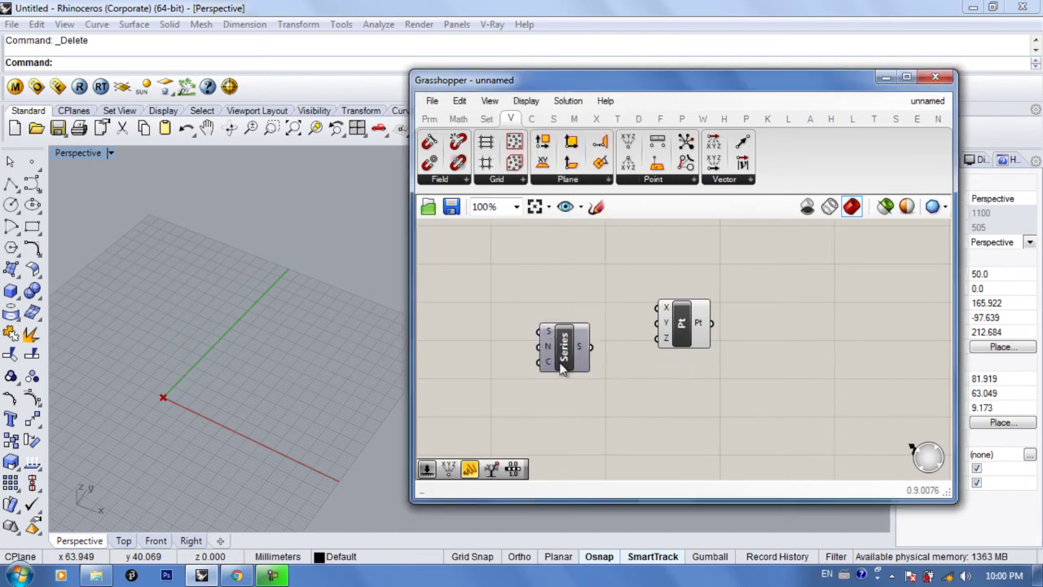
{"action": "right_click_drag", "start_coordinate": [578, 352], "coordinate": [559, 330]}
{"action": "left_click_drag", "start_coordinate": [544, 344], "coordinate": [543, 326]}
{"action": "right_click_drag", "start_coordinate": [543, 325], "coordinate": [638, 338]}
{"action": "double_click", "coordinate": [550, 337]}
{"action": "type", "text": "50"}
{"action": "key", "text": "Return"}
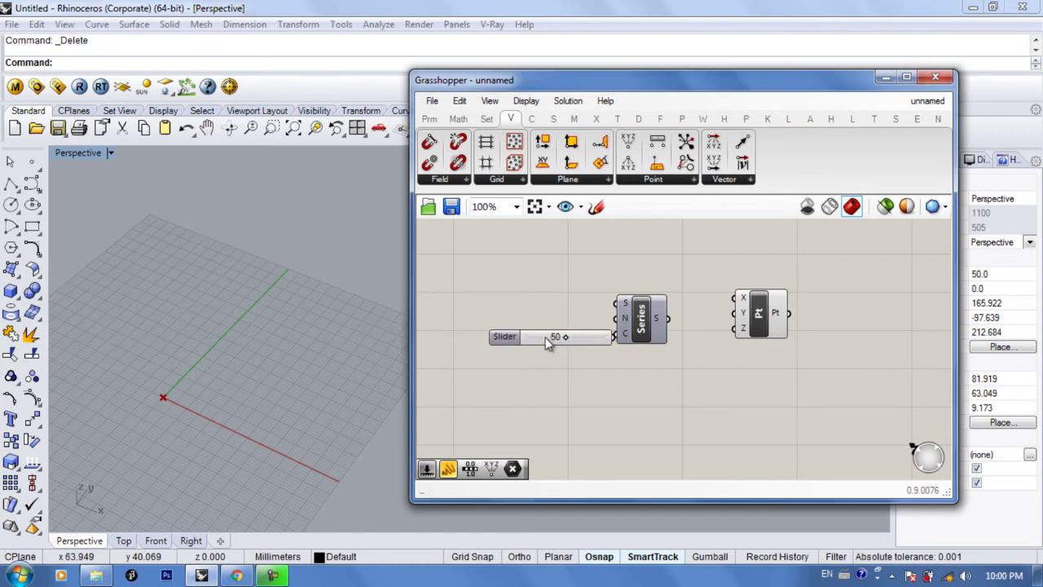
{"action": "left_click_drag", "start_coordinate": [568, 338], "coordinate": [616, 333]}
- Add a number slider of 10 and feed it into the Series component's step input N
{"action": "double_click", "coordinate": [552, 309]}
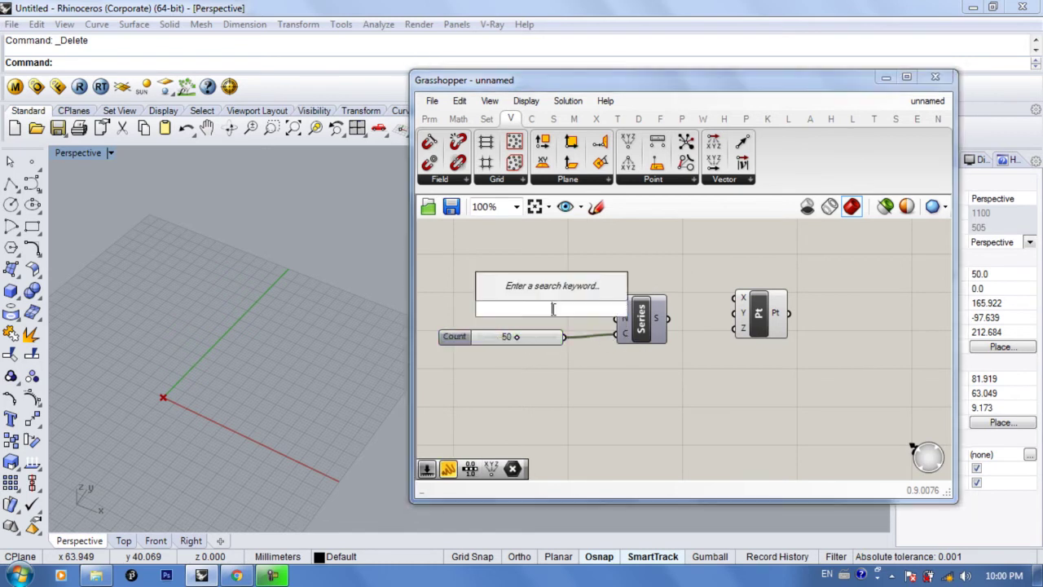
{"action": "type", "text": "10"}
{"action": "key", "text": "Return"}
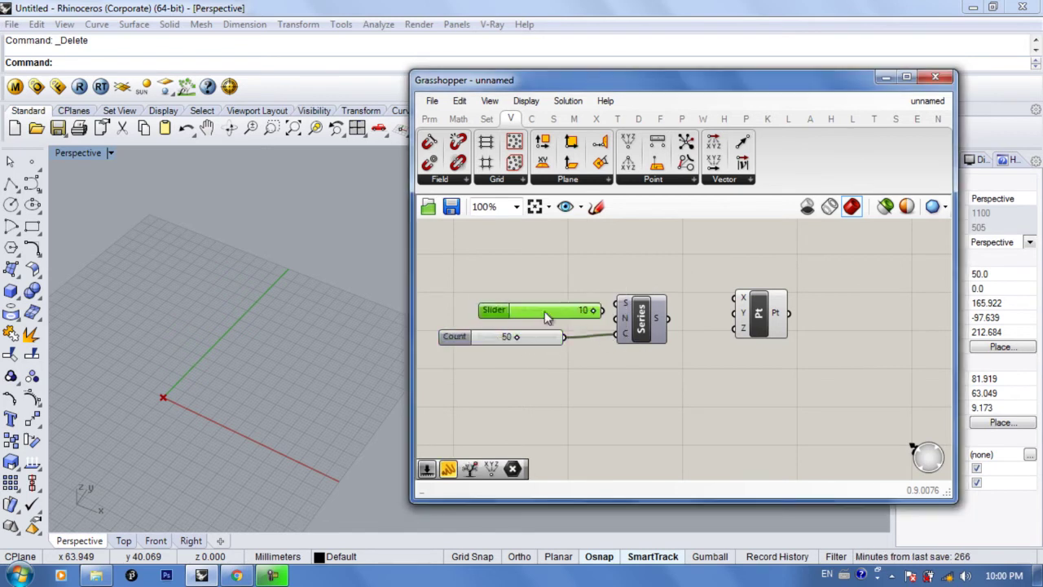
{"action": "left_click_drag", "start_coordinate": [607, 328], "coordinate": [617, 317]}
- Connect the Series output S to Construct Point's X and Y inputs and align the Series component with it
{"action": "left_click_drag", "start_coordinate": [682, 314], "coordinate": [734, 313]}
{"action": "left_click", "coordinate": [645, 320]}
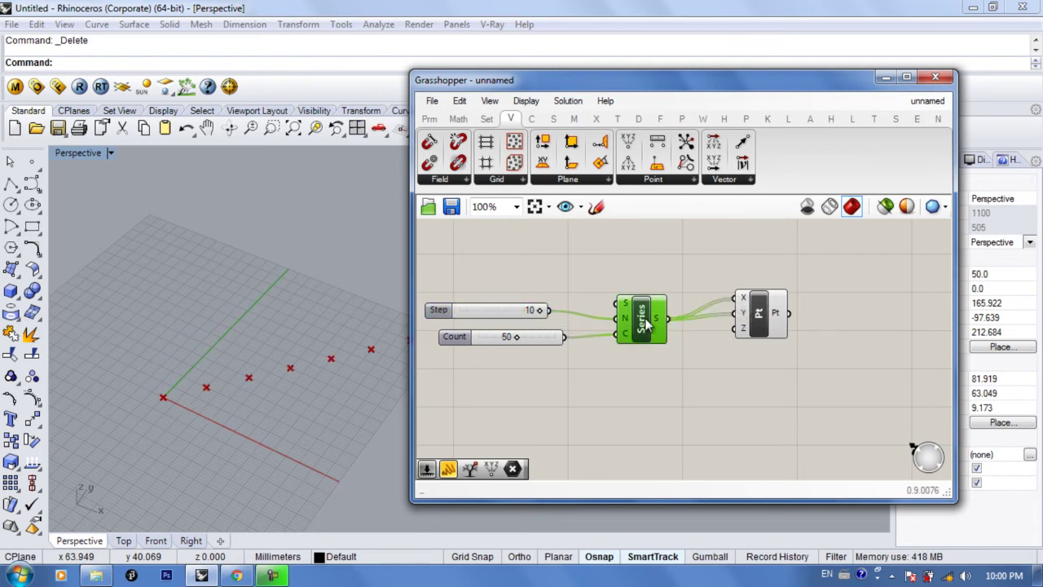
{"action": "left_click_drag", "start_coordinate": [643, 323], "coordinate": [650, 308]}
{"action": "scroll", "coordinate": [258, 413], "scroll_direction": "down", "scroll_amount": 6}
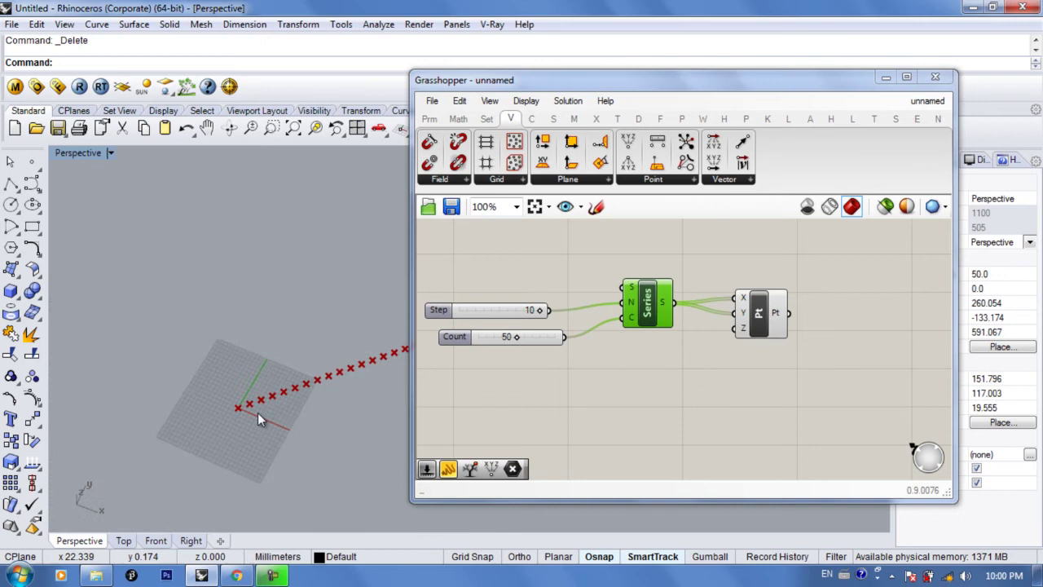
{"action": "right_click_drag", "start_coordinate": [292, 365], "coordinate": [194, 381], "text": "shift"}
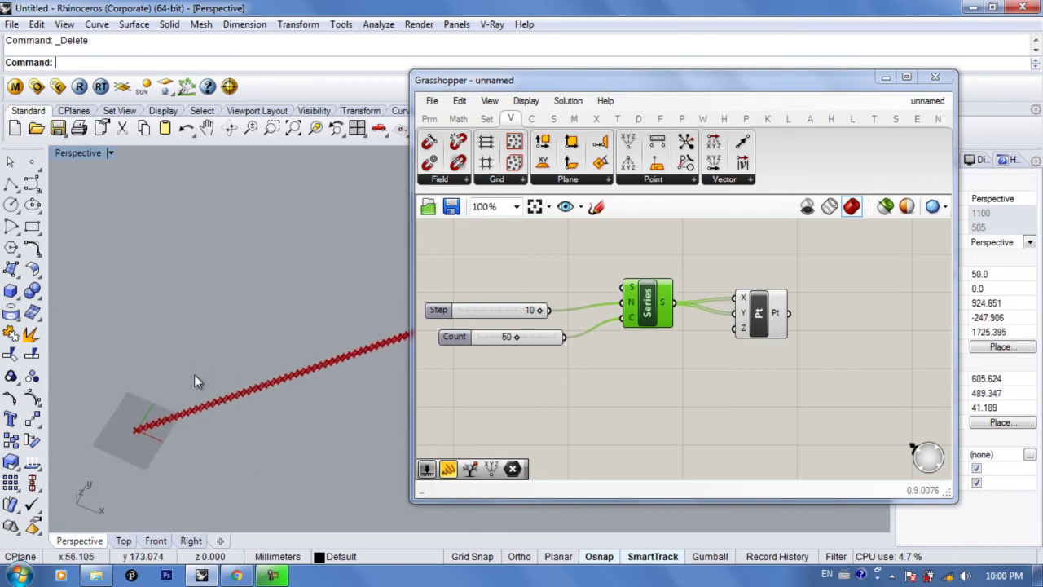
- Set the Count slider to 24
{"action": "scroll", "coordinate": [606, 349], "scroll_direction": "up", "scroll_amount": 1}
{"action": "left_click_drag", "start_coordinate": [570, 341], "coordinate": [559, 343]}
{"action": "right_click_drag", "start_coordinate": [198, 426], "coordinate": [254, 366]}
- Graft Construct Point's X input to turn the diagonal row into a square grid of points
{"action": "right_click_drag", "start_coordinate": [577, 330], "coordinate": [497, 326]}
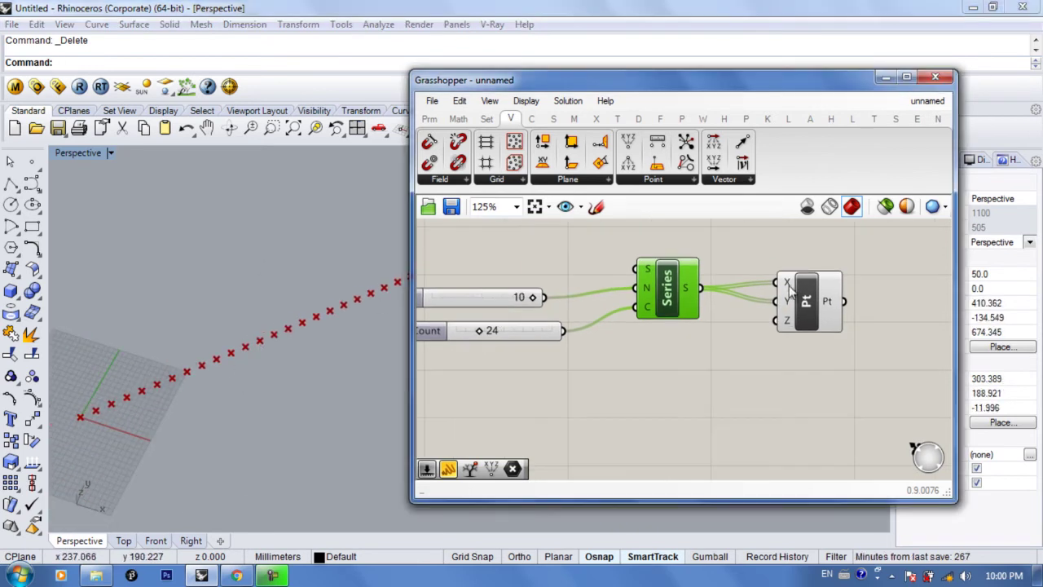
{"action": "right_click", "coordinate": [788, 290]}
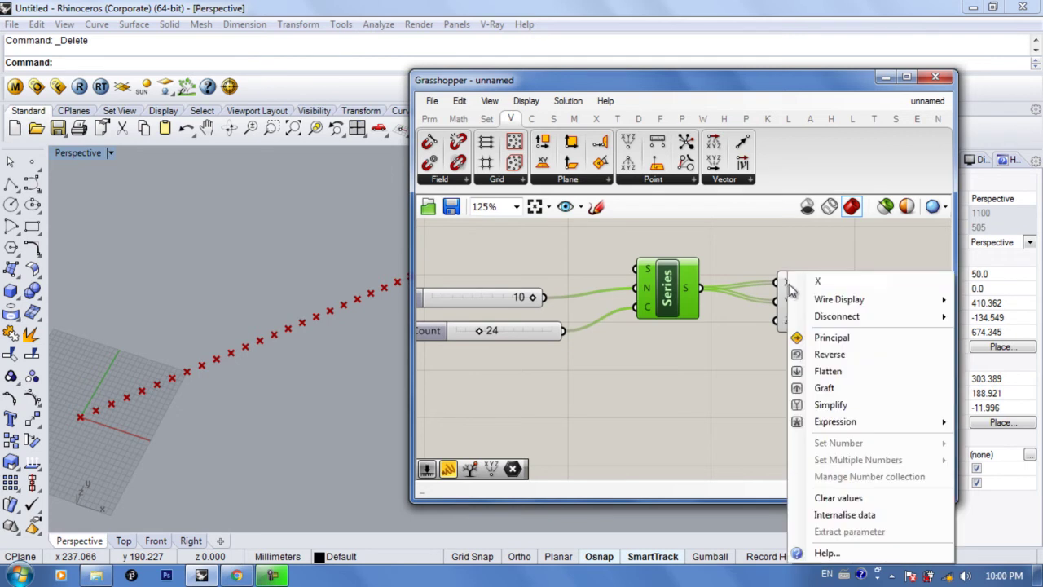
{"action": "left_click", "coordinate": [800, 388]}
{"action": "right_click_drag", "start_coordinate": [310, 341], "coordinate": [392, 281]}
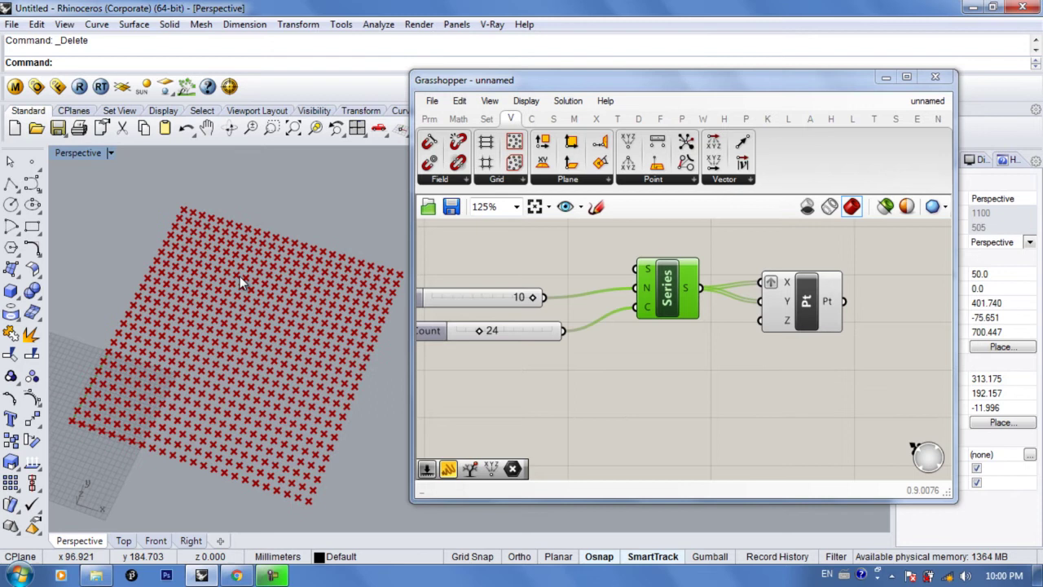
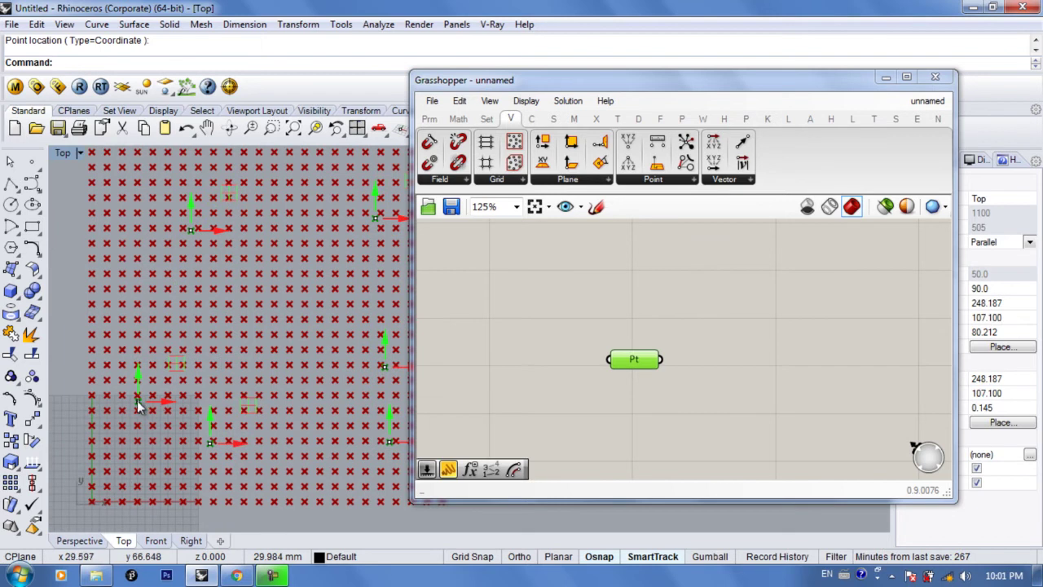
- Reposition the referenced attractor points of the Pt parameter in the Top viewport so they are spread over the point grid
{"action": "left_click_drag", "start_coordinate": [235, 409], "coordinate": [235, 405]}
{"action": "right_click_drag", "start_coordinate": [235, 407], "coordinate": [190, 398]}
{"action": "left_click_drag", "start_coordinate": [343, 432], "coordinate": [281, 435]}
{"action": "right_click_drag", "start_coordinate": [160, 318], "coordinate": [172, 339]}
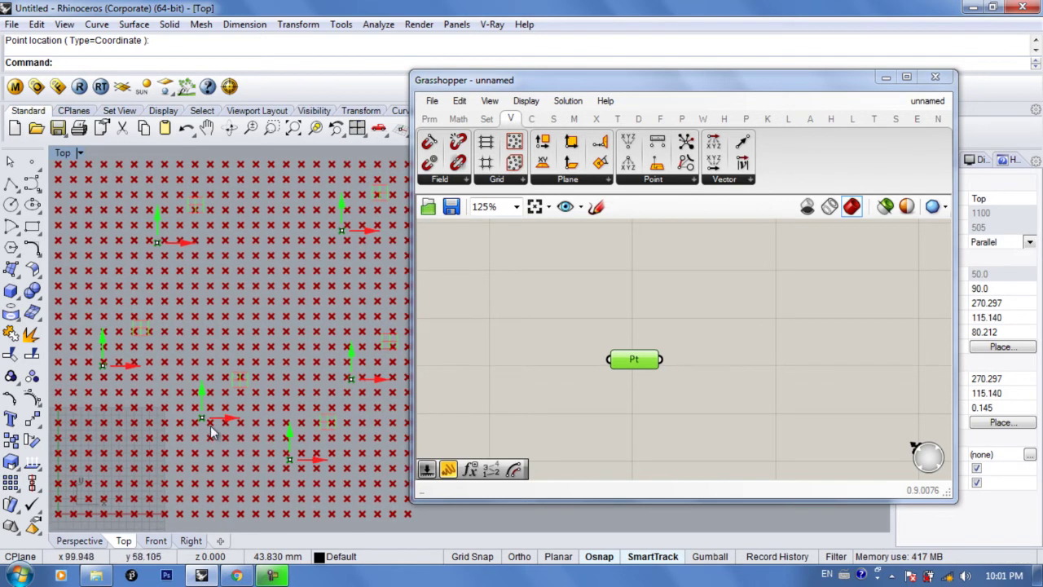
{"action": "right_click_drag", "start_coordinate": [230, 378], "coordinate": [266, 361]}
{"action": "right_click_drag", "start_coordinate": [216, 268], "coordinate": [198, 305]}
{"action": "left_click_drag", "start_coordinate": [174, 263], "coordinate": [151, 248]}
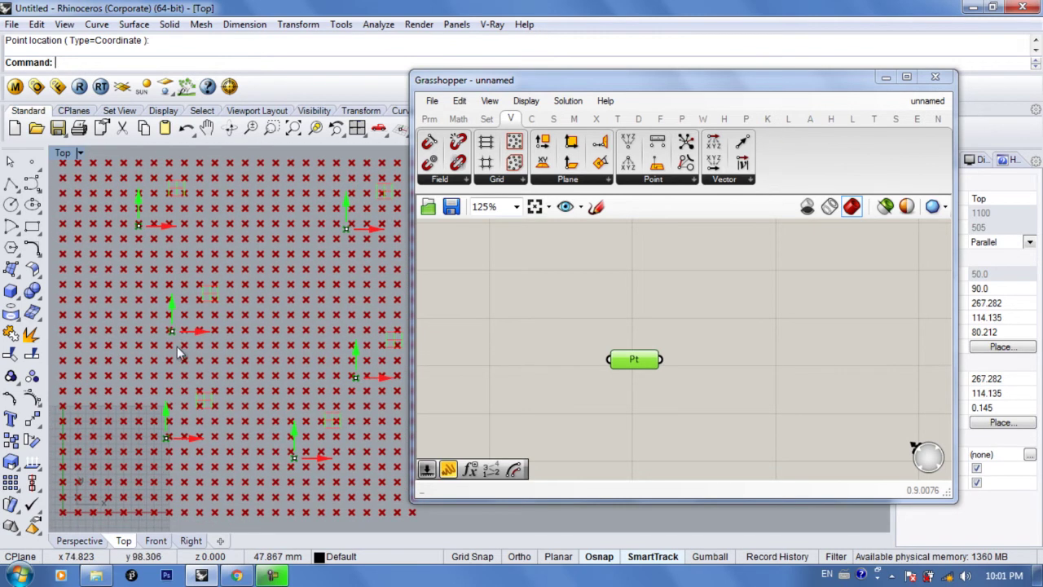
{"action": "right_click_drag", "start_coordinate": [138, 373], "coordinate": [126, 351]}
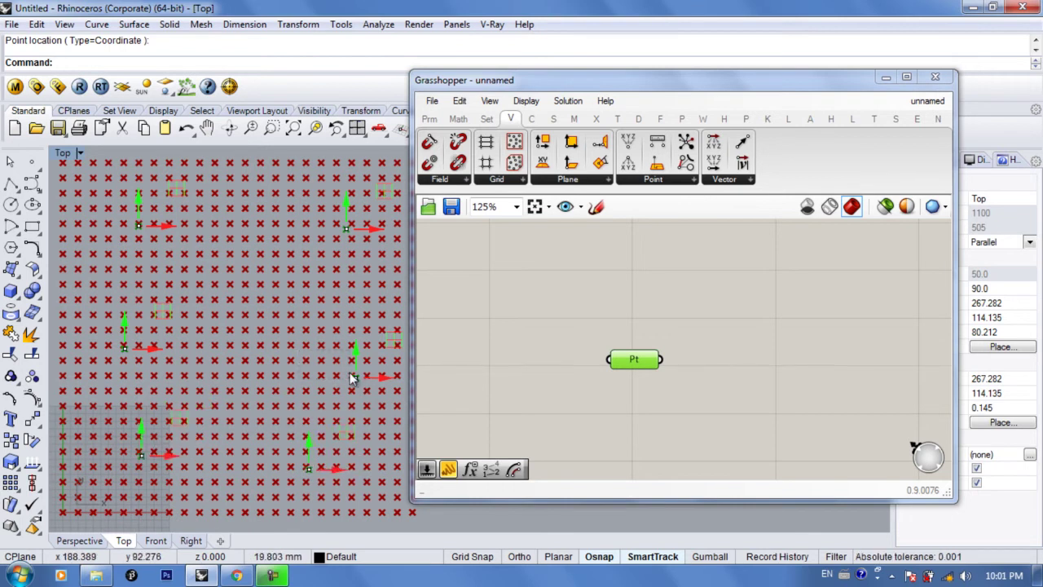
{"action": "scroll", "coordinate": [298, 383], "scroll_direction": "down", "scroll_amount": 3}
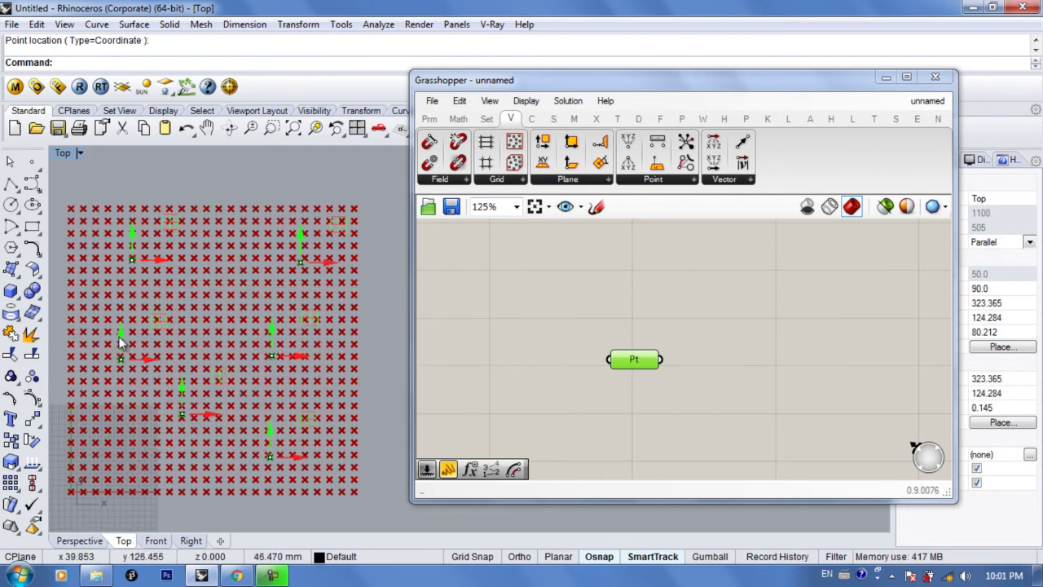
{"action": "left_click", "coordinate": [111, 371]}
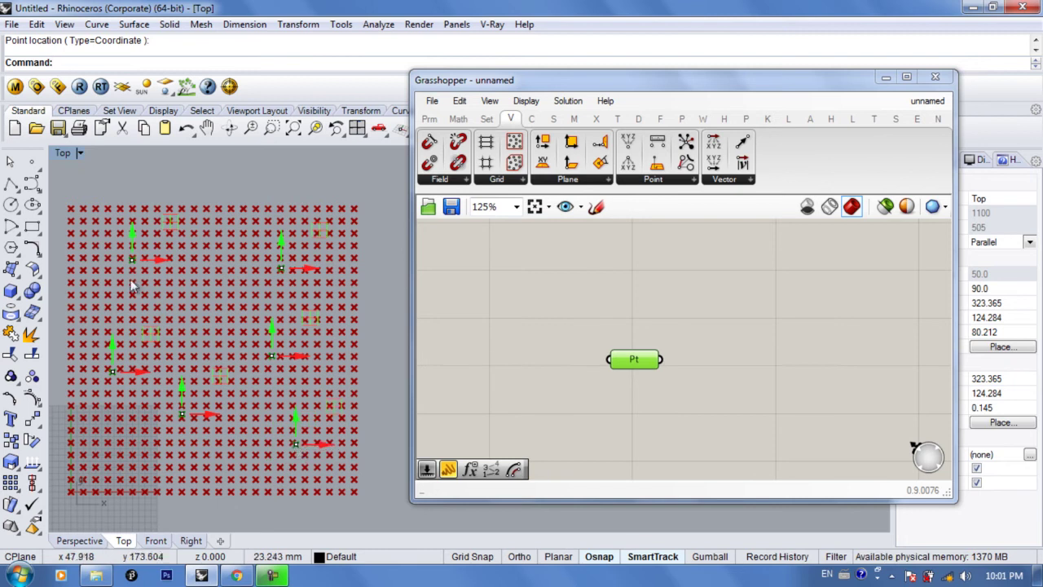
{"action": "scroll", "coordinate": [647, 390], "scroll_direction": "down", "scroll_amount": 2}
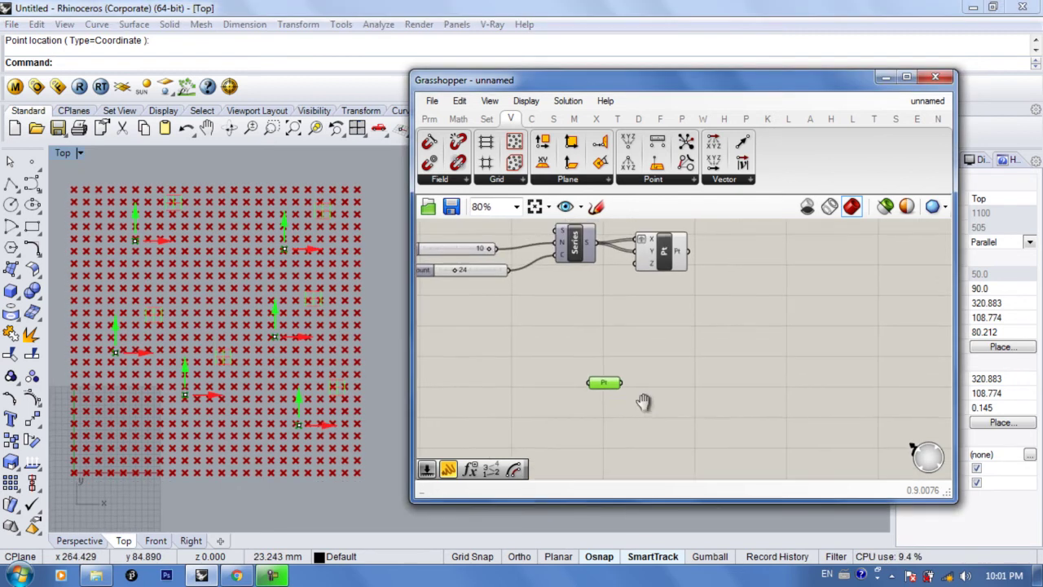
- Switch to the Perspective viewport and move the Pt parameter beneath the Construct Point component
{"action": "left_click", "coordinate": [79, 540]}
{"action": "right_click_drag", "start_coordinate": [272, 352], "coordinate": [310, 347]}
{"action": "right_click_drag", "start_coordinate": [660, 370], "coordinate": [626, 378]}
{"action": "left_click_drag", "start_coordinate": [568, 397], "coordinate": [613, 387]}
{"action": "right_click_drag", "start_coordinate": [333, 303], "coordinate": [364, 336]}
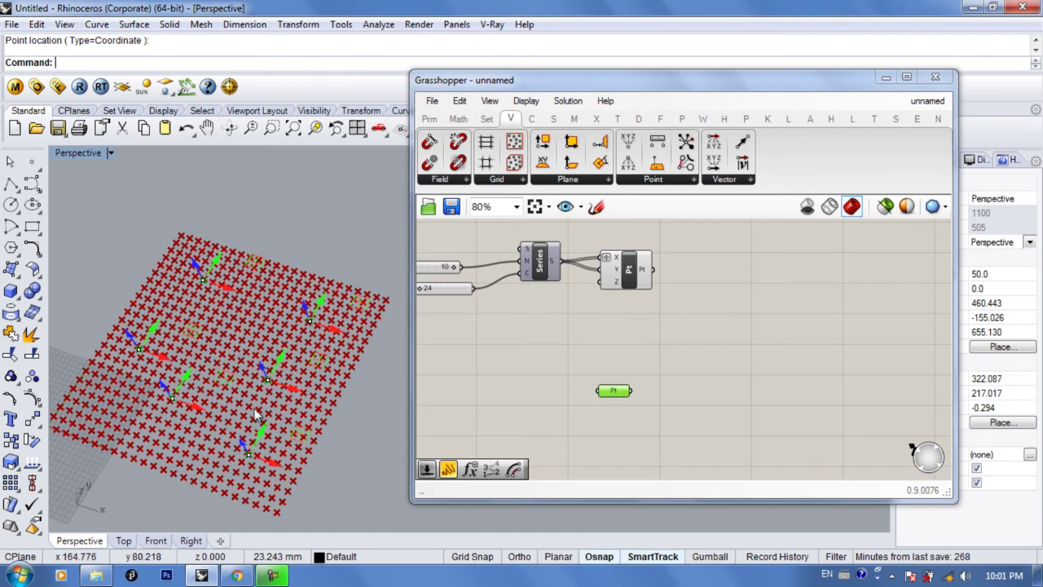
{"action": "right_click_drag", "start_coordinate": [771, 398], "coordinate": [739, 398]}
- Add an Interpolate curve component and feed Construct Point's Pt output into its vertices input V
{"action": "left_click", "coordinate": [695, 290]}
{"action": "double_click", "coordinate": [695, 295]}
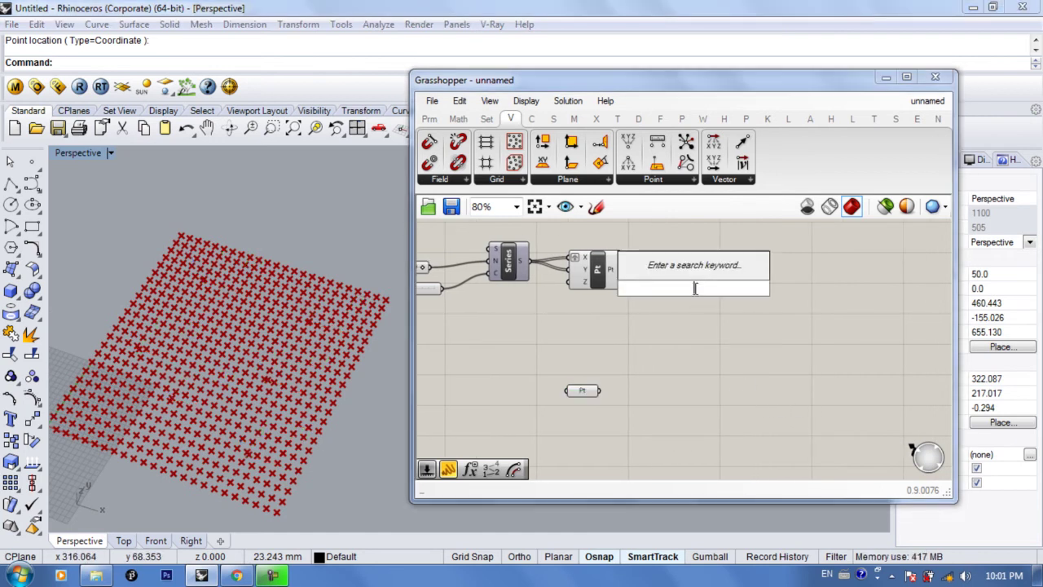
{"action": "type", "text": "inte"}
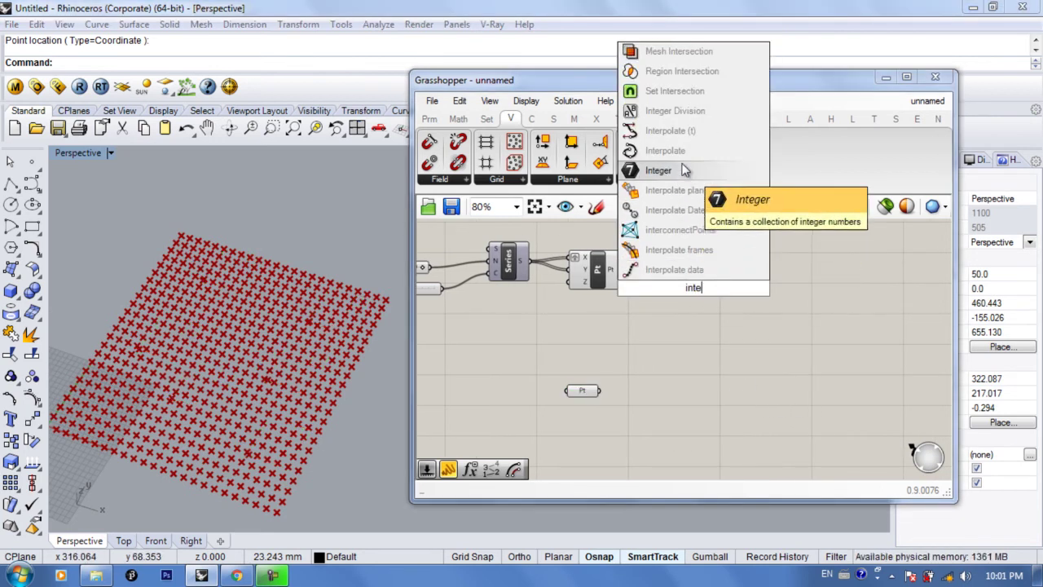
{"action": "left_click", "coordinate": [665, 150]}
{"action": "left_click_drag", "start_coordinate": [623, 269], "coordinate": [676, 270]}
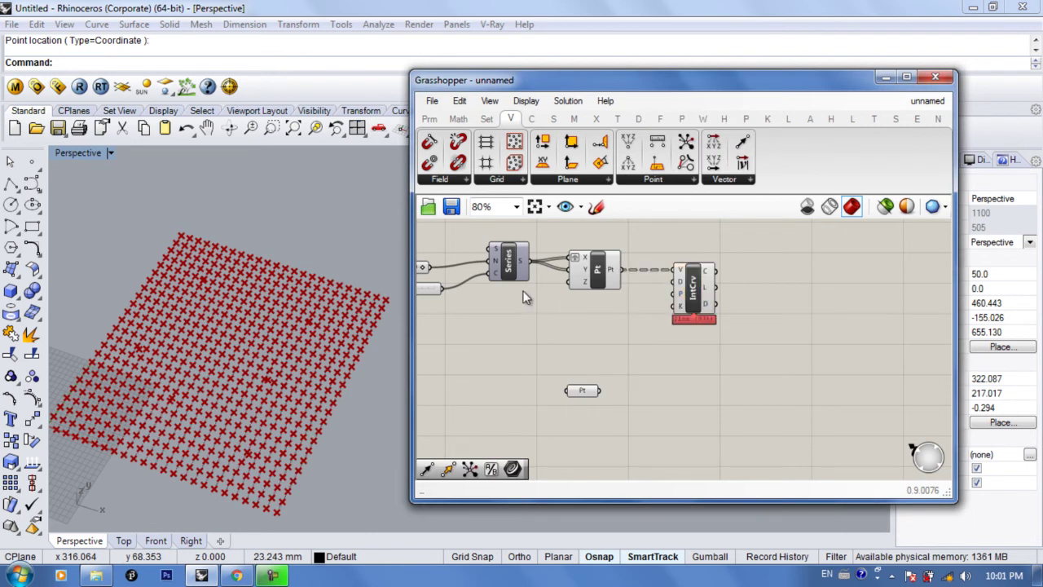
{"action": "scroll", "coordinate": [374, 323], "scroll_direction": "up", "scroll_amount": 6}
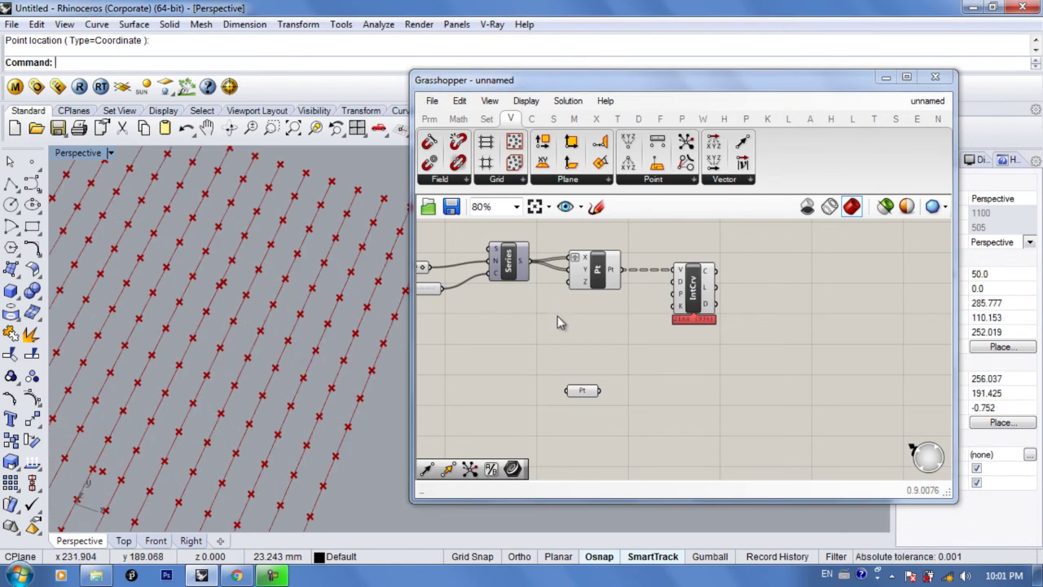
{"action": "right_click_drag", "start_coordinate": [579, 269], "coordinate": [606, 286]}
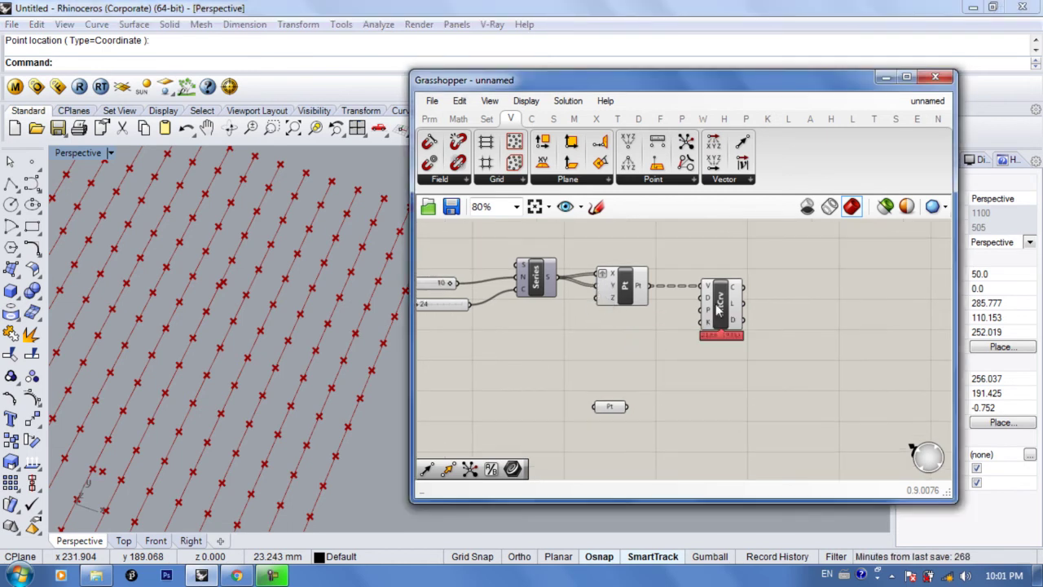
- Graft Construct Point's Y input and remove the graft from its X input so the interpolated curves run in the other direction
{"action": "left_click_drag", "start_coordinate": [722, 308], "coordinate": [752, 300]}
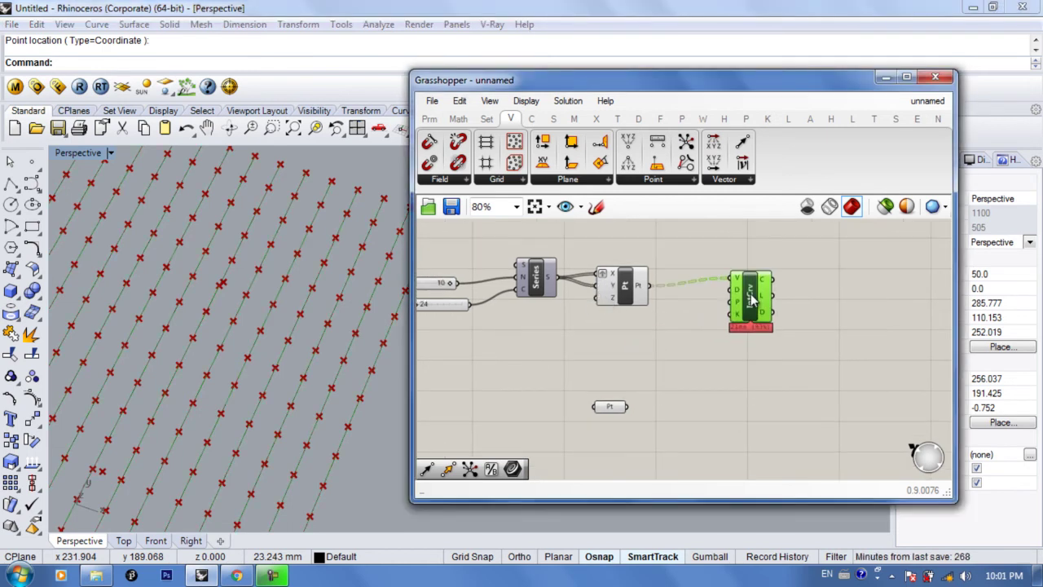
{"action": "right_click", "coordinate": [604, 285]}
{"action": "left_click", "coordinate": [612, 388]}
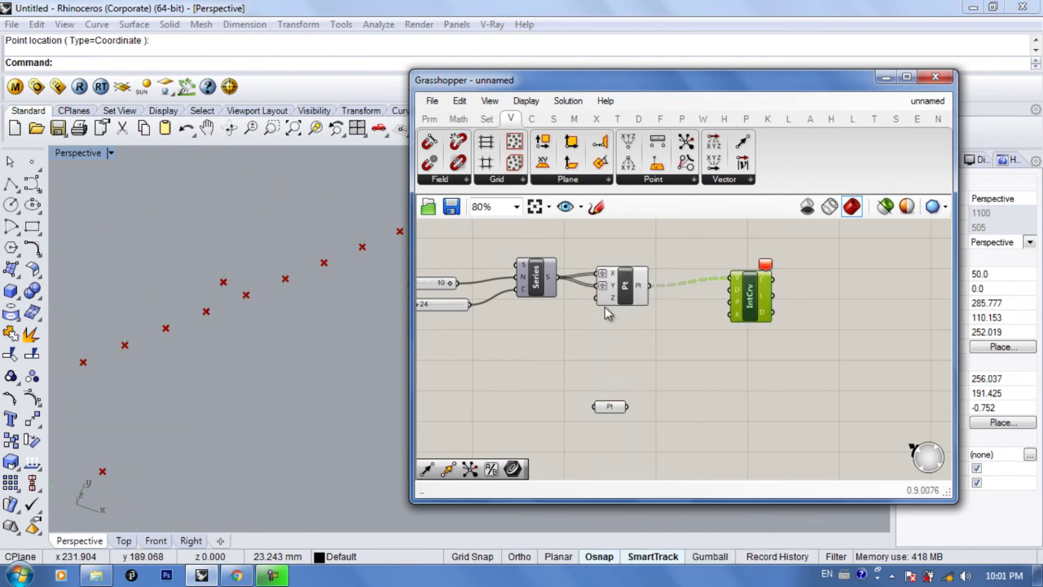
{"action": "right_click", "coordinate": [604, 275]}
{"action": "left_click", "coordinate": [640, 389]}
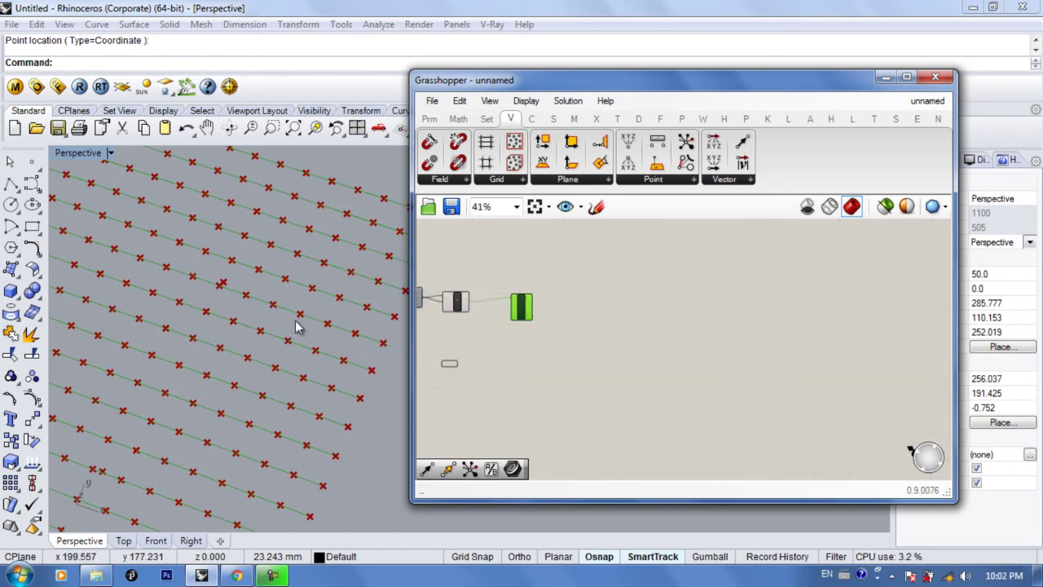
{"action": "scroll", "coordinate": [297, 322], "scroll_direction": "down", "scroll_amount": 5}
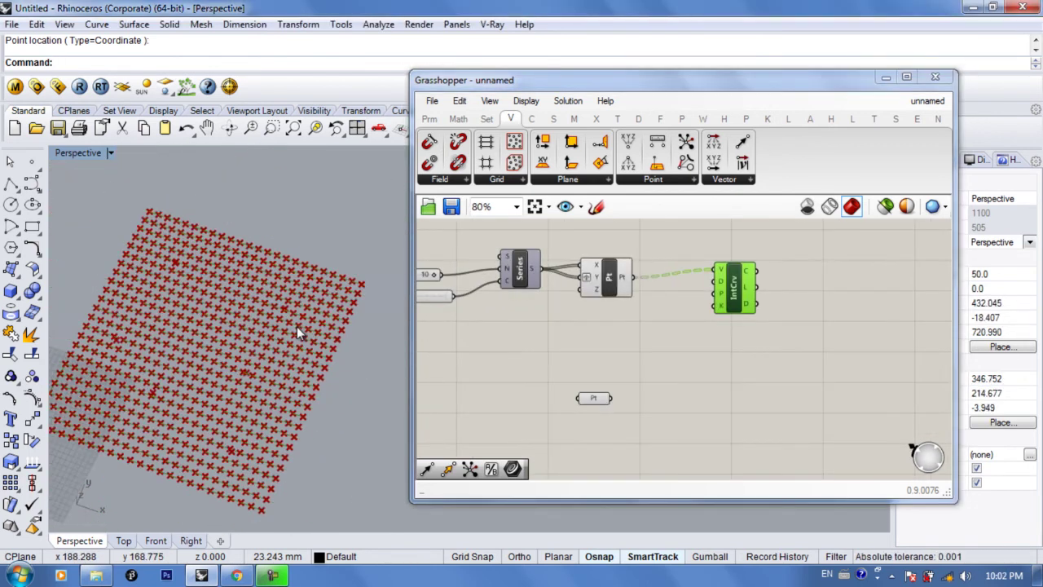
{"action": "scroll", "coordinate": [289, 330], "scroll_direction": "up", "scroll_amount": 3}
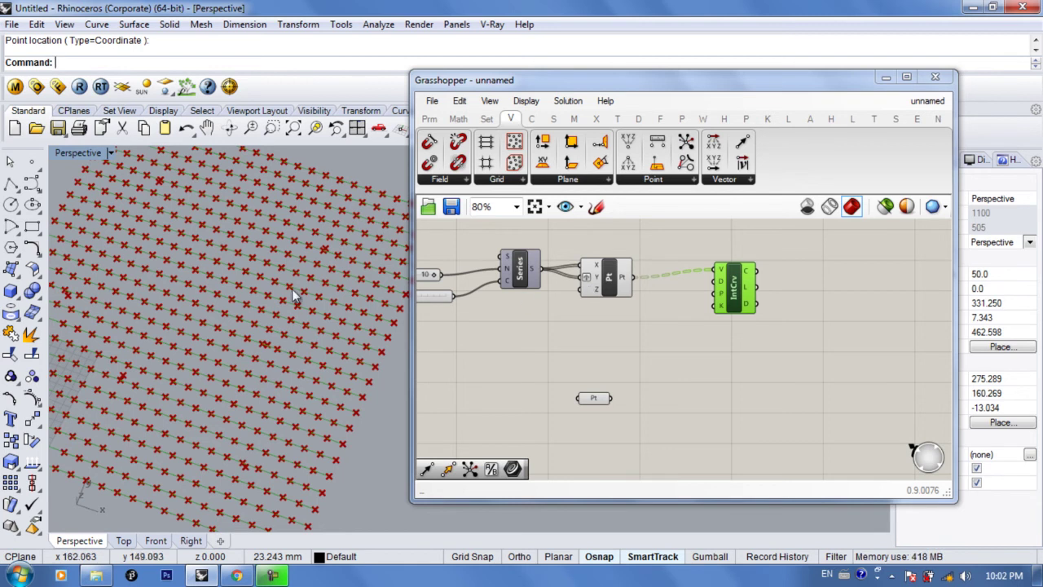
- Move the Pt parameter closer beneath Construct Point and examine the attractor points against the rows of interpolated curves
{"action": "right_click_drag", "start_coordinate": [291, 297], "coordinate": [374, 286]}
{"action": "right_click_drag", "start_coordinate": [285, 341], "coordinate": [287, 305]}
{"action": "left_click_drag", "start_coordinate": [589, 398], "coordinate": [588, 373]}
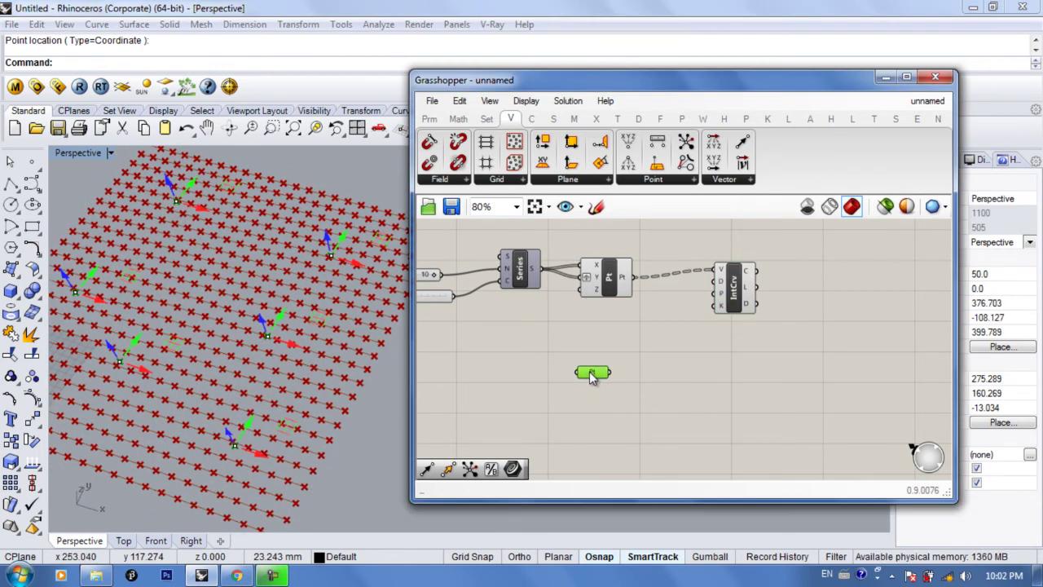
{"action": "right_click_drag", "start_coordinate": [628, 389], "coordinate": [620, 410]}
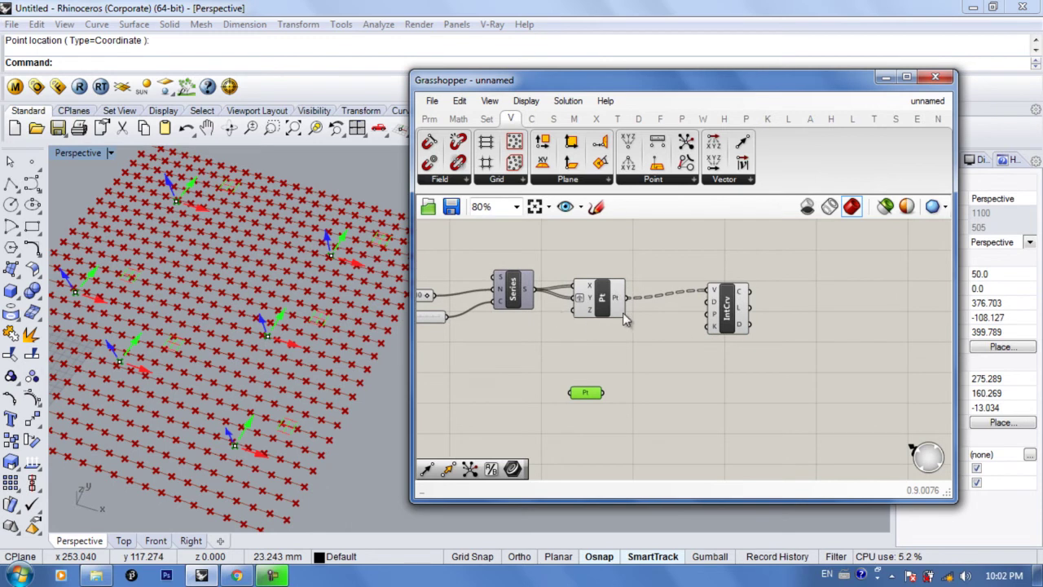
{"action": "left_click", "coordinate": [737, 305]}
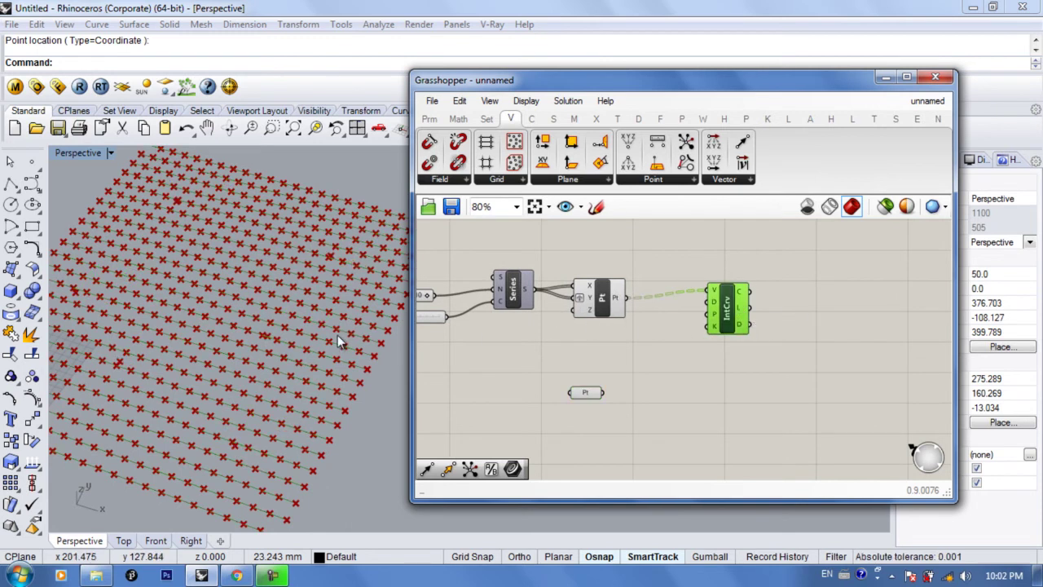
{"action": "left_click_drag", "start_coordinate": [732, 300], "coordinate": [732, 312]}
{"action": "scroll", "coordinate": [358, 367], "scroll_direction": "up", "scroll_amount": 5}
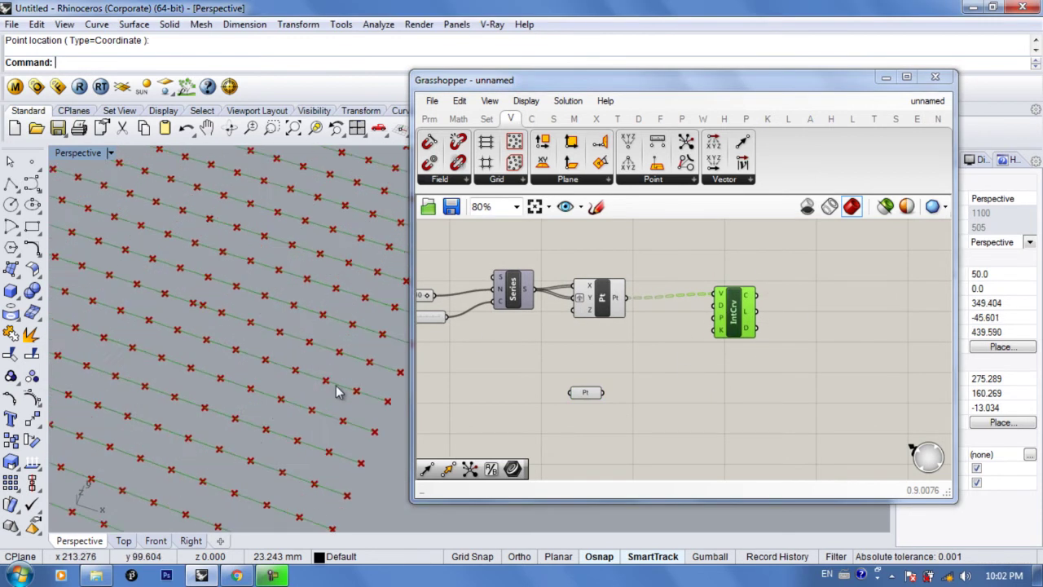
{"action": "left_click", "coordinate": [585, 391]}
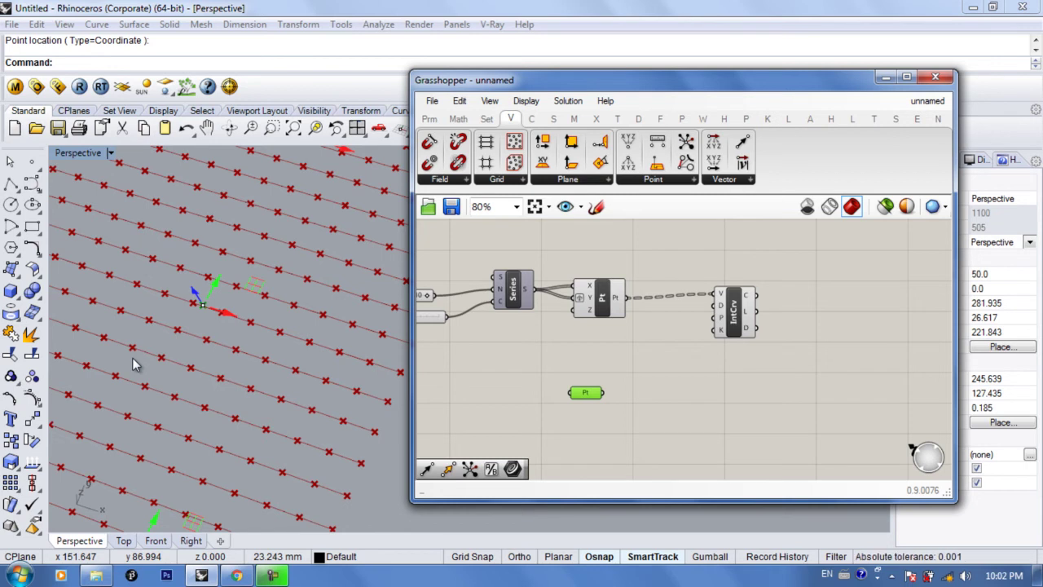
- Delete the Interpolate curve component and add a Closest Point component in its place
{"action": "left_click", "coordinate": [742, 342]}
{"action": "key", "text": "Delete"}
{"action": "double_click", "coordinate": [740, 347]}
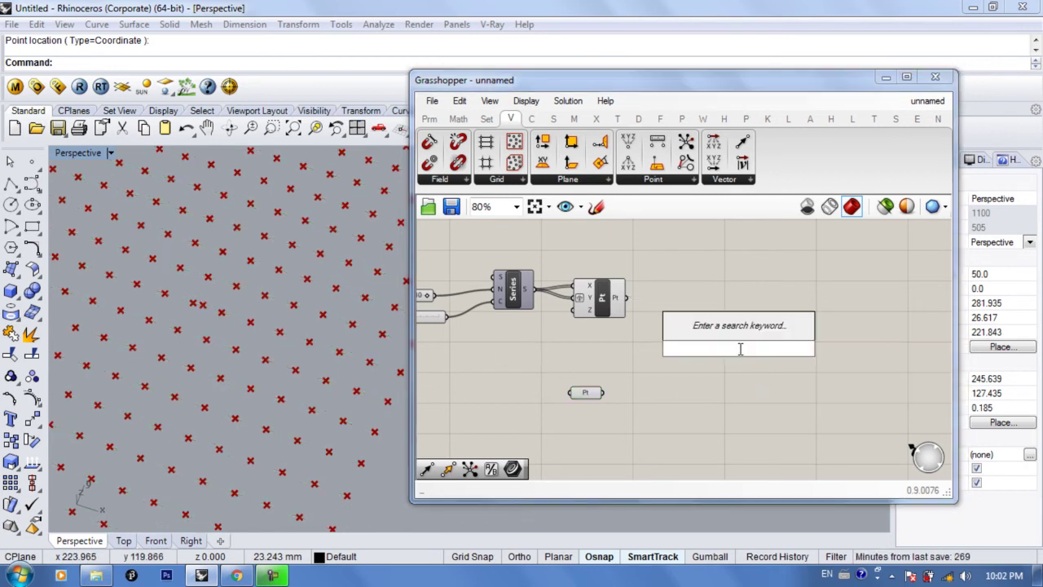
{"action": "type", "text": "closes"}
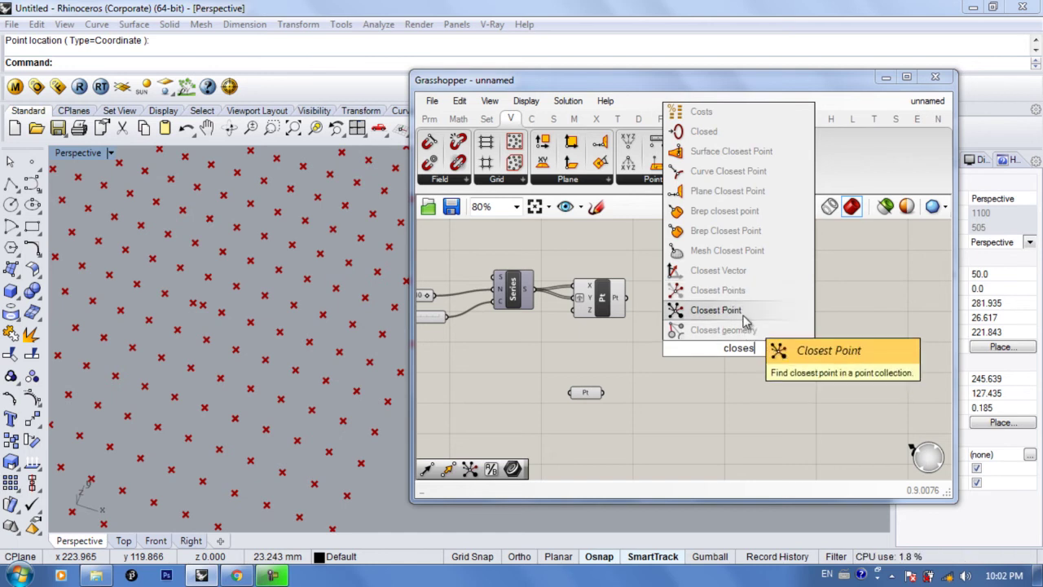
{"action": "left_click", "coordinate": [716, 310]}
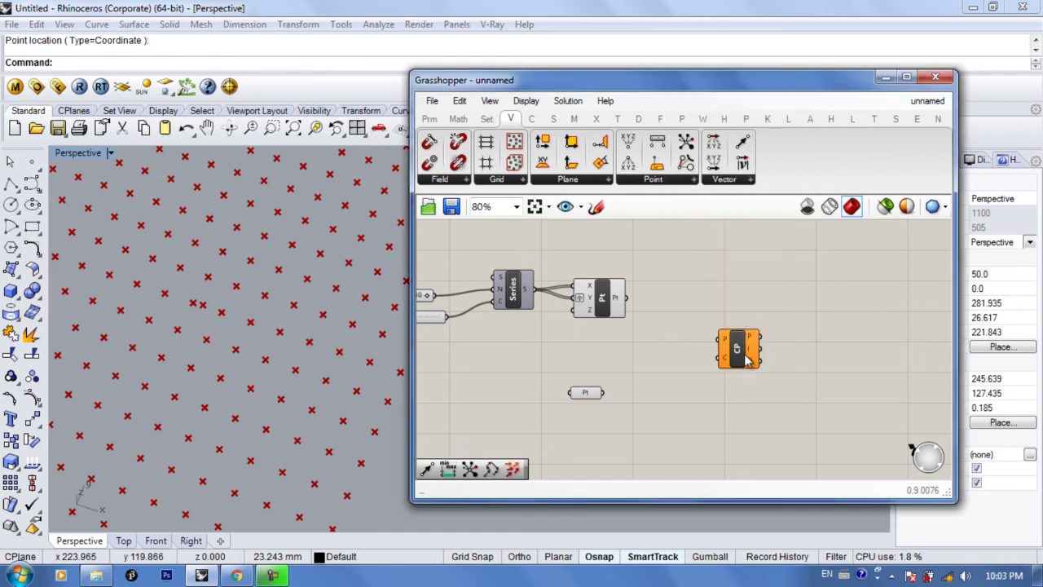
- Feed Construct Point's Pt output into Closest Point's P input and the referenced Pt parameter into its C input
{"action": "right_click_drag", "start_coordinate": [705, 366], "coordinate": [682, 372]}
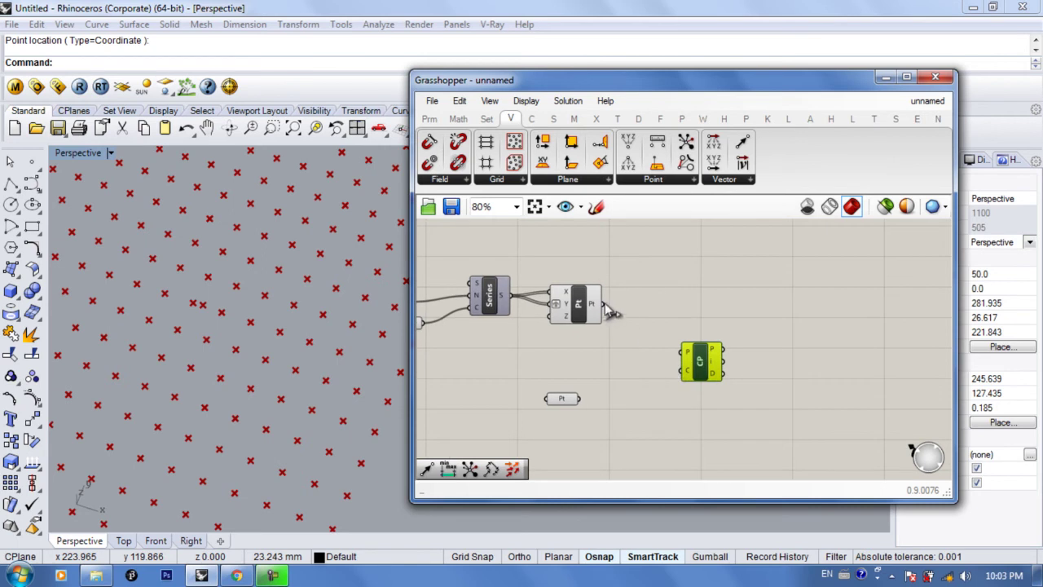
{"action": "left_click_drag", "start_coordinate": [605, 308], "coordinate": [684, 352]}
{"action": "left_click_drag", "start_coordinate": [580, 399], "coordinate": [666, 367]}
{"action": "right_click_drag", "start_coordinate": [744, 394], "coordinate": [726, 395]}
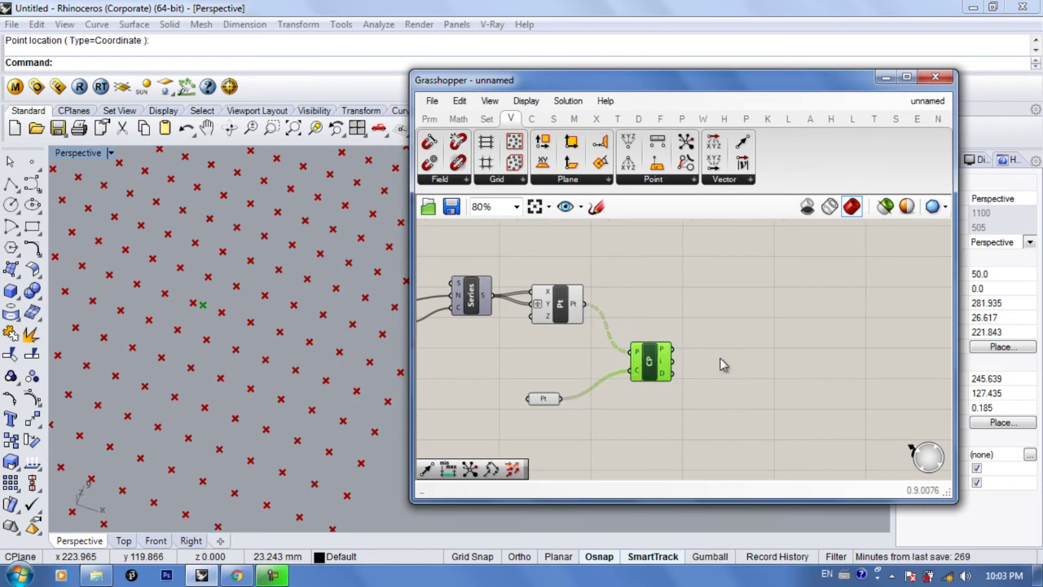
- Add a Vector 2Pt component with Closest Point's P output as A and Construct Point's Pt output as B
{"action": "double_click", "coordinate": [745, 340]}
{"action": "type", "text": "p"}
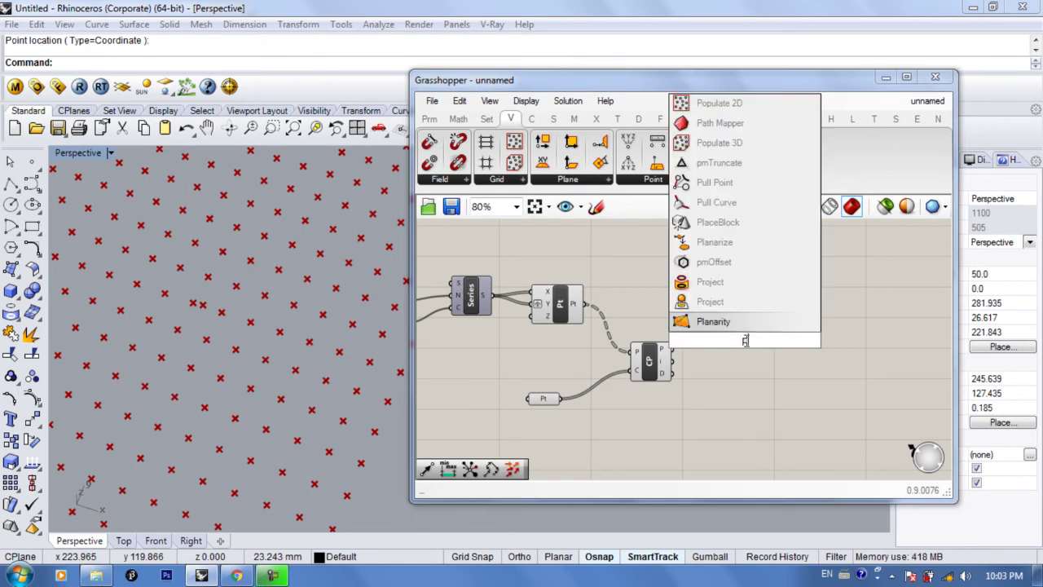
{"action": "key", "text": "BackSpace"}
{"action": "type", "text": "vec"}
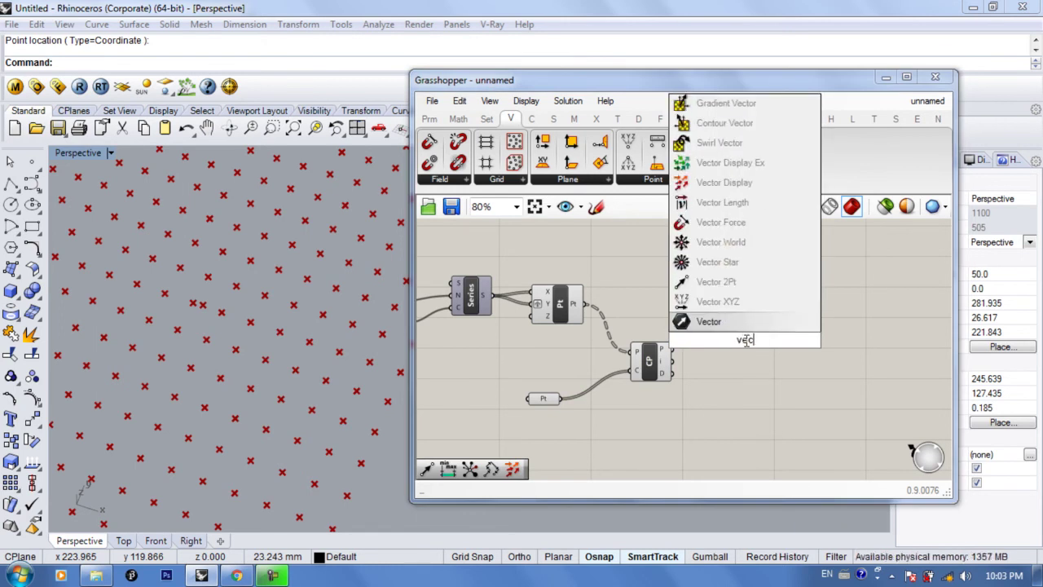
{"action": "left_click", "coordinate": [737, 284]}
{"action": "left_click_drag", "start_coordinate": [673, 352], "coordinate": [691, 338]}
{"action": "scroll", "coordinate": [745, 351], "scroll_direction": "up", "scroll_amount": 1}
{"action": "left_click", "coordinate": [747, 350]}
{"action": "left_click_drag", "start_coordinate": [546, 292], "coordinate": [722, 331]}
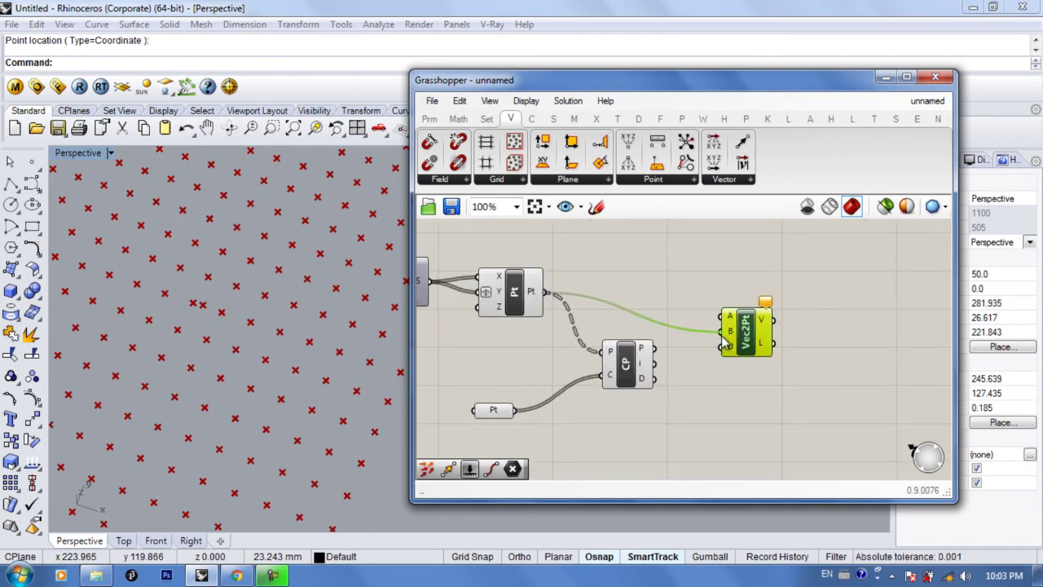
{"action": "left_click_drag", "start_coordinate": [654, 348], "coordinate": [721, 318]}
{"action": "right_click_drag", "start_coordinate": [705, 370], "coordinate": [705, 379]}
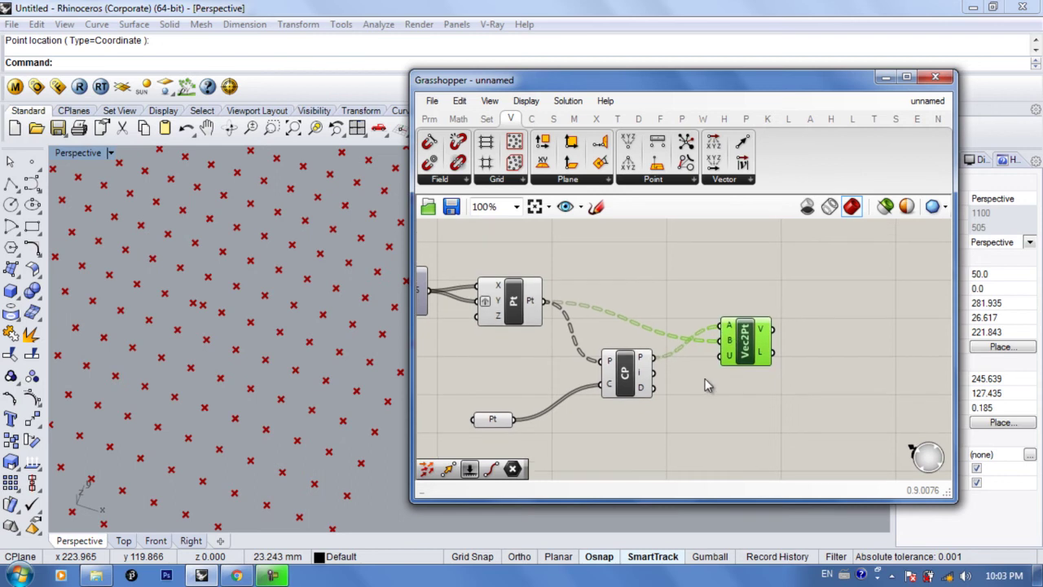
- Add a Vector Display component with the grid points as anchor A and Vector 2Pt's V output as vector V
{"action": "scroll", "coordinate": [660, 367], "scroll_direction": "down", "scroll_amount": 2}
{"action": "double_click", "coordinate": [792, 380]}
{"action": "type", "text": "vec"}
{"action": "left_click", "coordinate": [784, 245]}
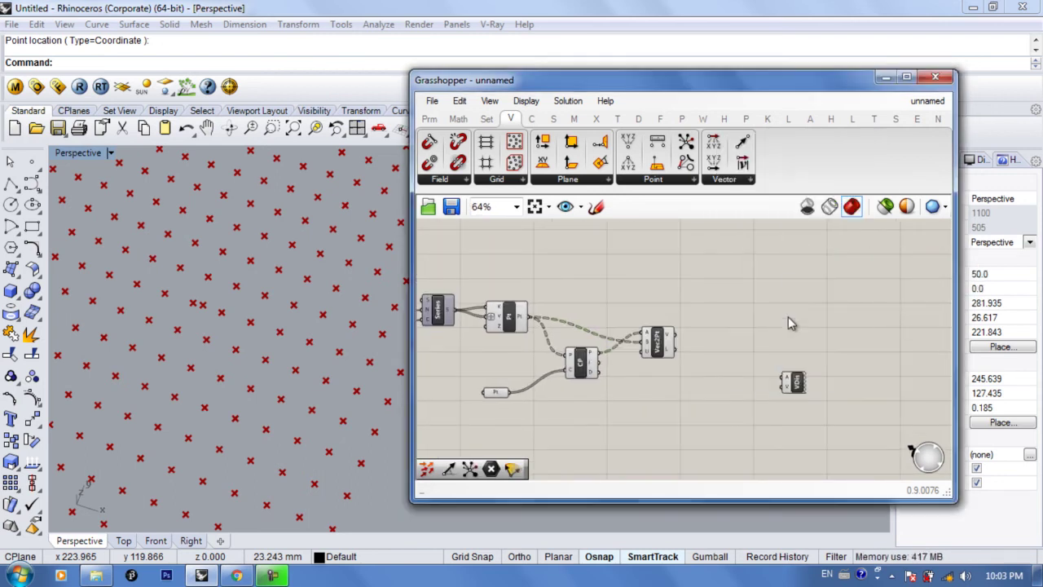
{"action": "left_click_drag", "start_coordinate": [792, 386], "coordinate": [769, 315]}
{"action": "left_click_drag", "start_coordinate": [675, 334], "coordinate": [760, 317]}
{"action": "left_click_drag", "start_coordinate": [759, 307], "coordinate": [528, 316]}
{"action": "right_click_drag", "start_coordinate": [279, 349], "coordinate": [289, 380]}
{"action": "scroll", "coordinate": [289, 381], "scroll_direction": "down", "scroll_amount": 2}
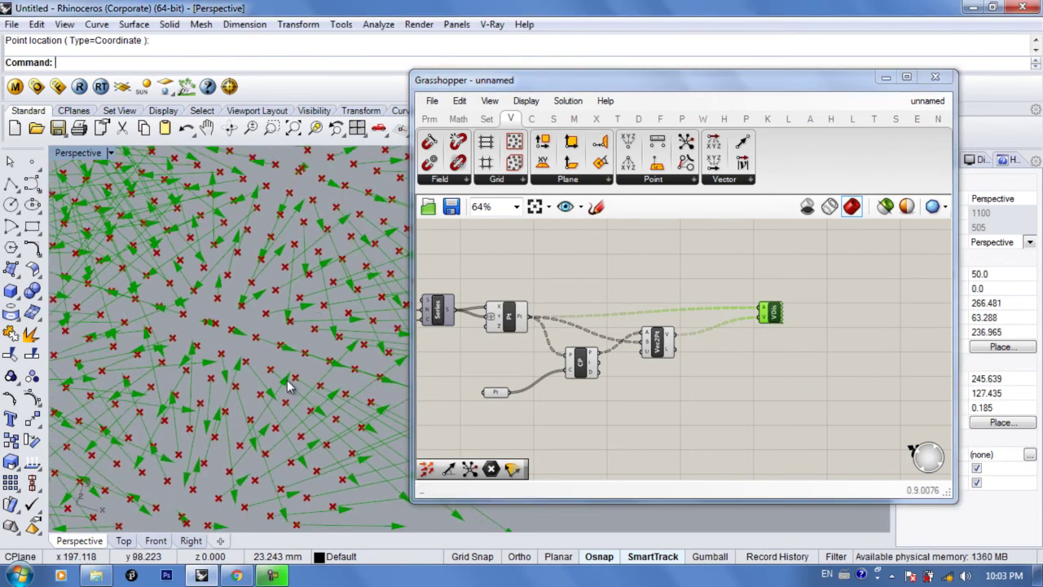
- Reverse the vectors by feeding the grid points into Vector 2Pt's A and Closest Point's P output into its B
{"action": "right_click_drag", "start_coordinate": [570, 381], "coordinate": [588, 368]}
{"action": "scroll", "coordinate": [667, 339], "scroll_direction": "up", "scroll_amount": 1}
{"action": "left_click_drag", "start_coordinate": [605, 340], "coordinate": [662, 325]}
{"action": "right_click_drag", "start_coordinate": [401, 306], "coordinate": [245, 359]}
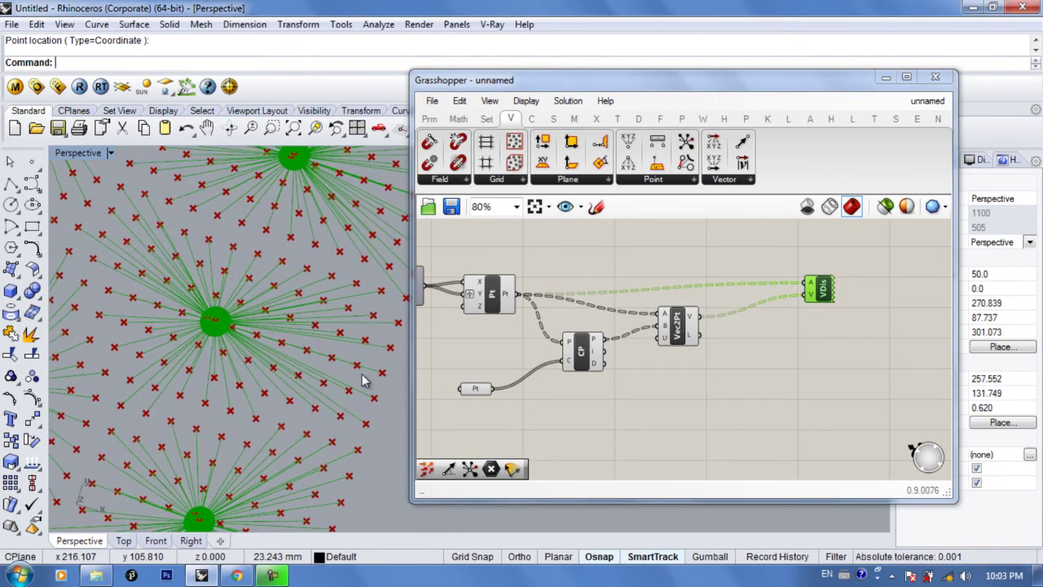
{"action": "left_click", "coordinate": [470, 390]}
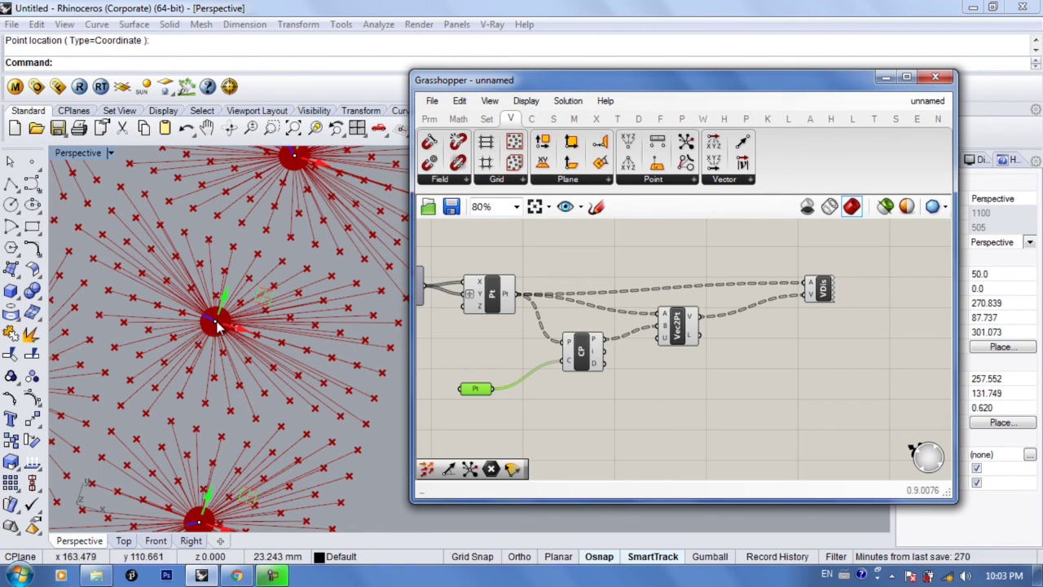
- Swap Vector 2Pt's inputs back, with Closest Point's P output into A and the grid points into B
{"action": "left_click_drag", "start_coordinate": [605, 339], "coordinate": [660, 314]}
{"action": "left_click_drag", "start_coordinate": [518, 293], "coordinate": [658, 325]}
{"action": "right_click_drag", "start_coordinate": [604, 403], "coordinate": [621, 373]}
{"action": "scroll", "coordinate": [279, 381], "scroll_direction": "down", "scroll_amount": 10}
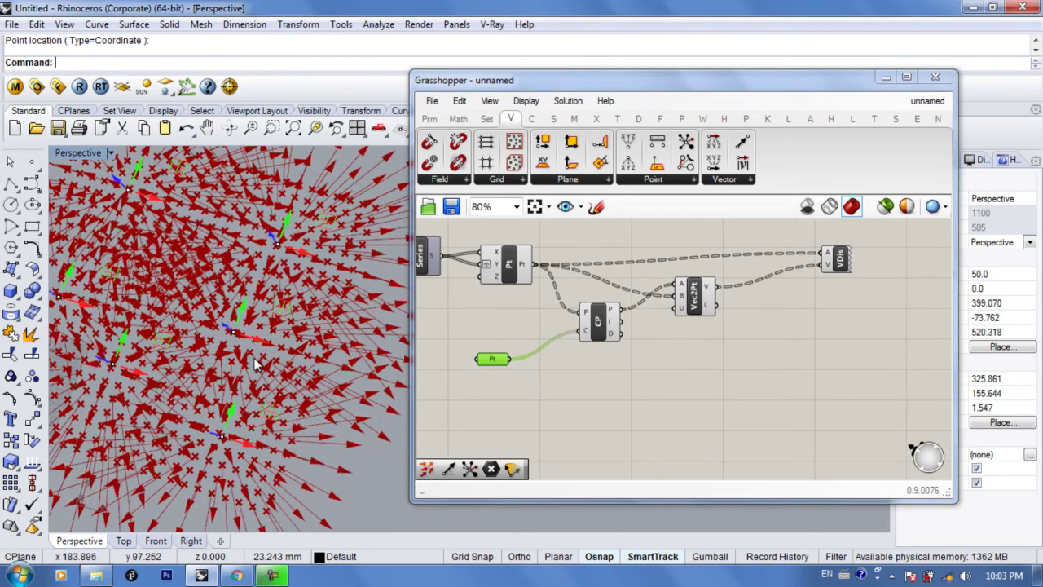
{"action": "right_click_drag", "start_coordinate": [293, 409], "coordinate": [257, 425]}
{"action": "scroll", "coordinate": [258, 425], "scroll_direction": "up", "scroll_amount": 10}
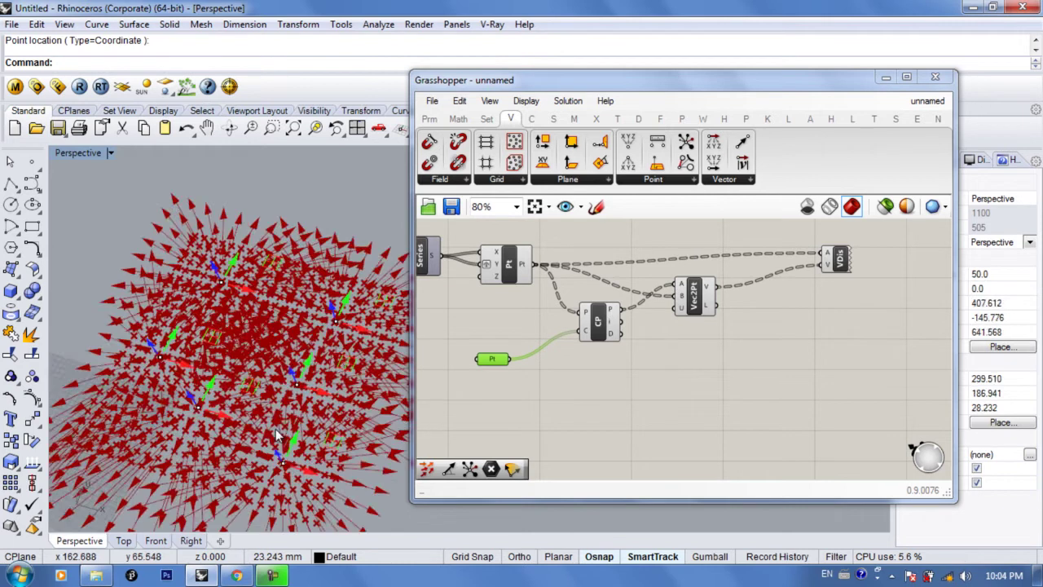
- Space out the Vector 2Pt, Closest Point and Vector Display components on the canvas
{"action": "left_click_drag", "start_coordinate": [700, 296], "coordinate": [700, 317]}
{"action": "left_click_drag", "start_coordinate": [599, 321], "coordinate": [607, 337]}
{"action": "right_click_drag", "start_coordinate": [835, 271], "coordinate": [787, 277]}
{"action": "left_click_drag", "start_coordinate": [788, 277], "coordinate": [807, 273]}
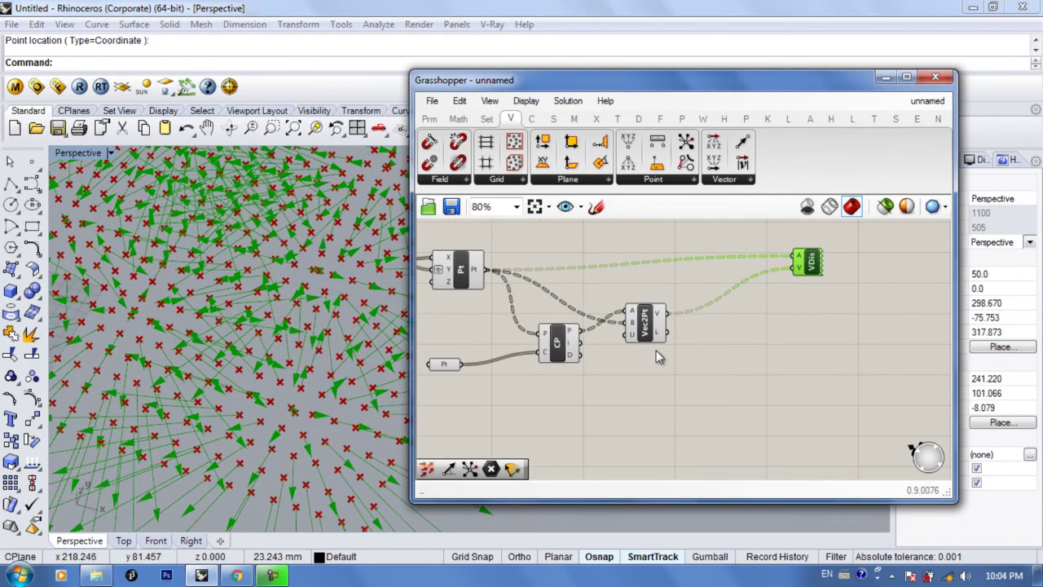
- Add a Move component and feed Construct Point's Pt output into its geometry input G
{"action": "double_click", "coordinate": [785, 358]}
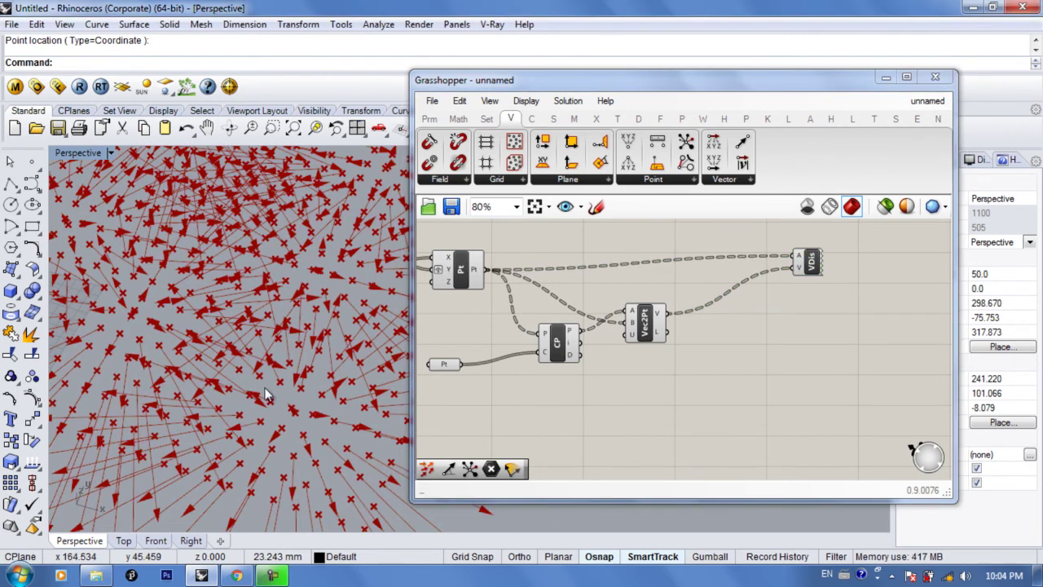
{"action": "scroll", "coordinate": [275, 395], "scroll_direction": "down", "scroll_amount": 2}
{"action": "scroll", "coordinate": [277, 395], "scroll_direction": "up", "scroll_amount": 2}
{"action": "double_click", "coordinate": [776, 358]}
{"action": "type", "text": "move"}
{"action": "key", "text": "Return"}
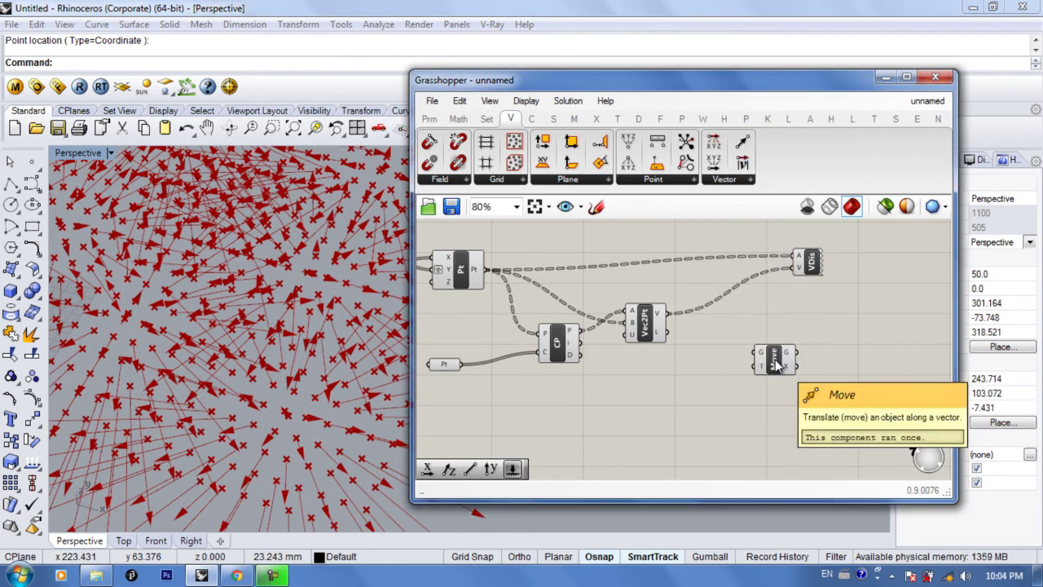
{"action": "left_click_drag", "start_coordinate": [487, 269], "coordinate": [725, 324]}
{"action": "left_click_drag", "start_coordinate": [746, 345], "coordinate": [753, 332]}
{"action": "mouse_move", "coordinate": [655, 326]}
{"action": "left_mouse_down"}
{"action": "mouse_move", "coordinate": [650, 341]}
{"action": "mouse_move", "coordinate": [659, 342]}
{"action": "left_mouse_up"}
{"action": "left_click_drag", "start_coordinate": [755, 314], "coordinate": [756, 328]}
- Delete the Vector Display component and position the Move component in the space it occupied
{"action": "mouse_move", "coordinate": [806, 270]}
{"action": "left_mouse_down"}
{"action": "mouse_move", "coordinate": [822, 262]}
{"action": "mouse_move", "coordinate": [808, 269]}
{"action": "left_mouse_up"}
{"action": "key", "text": "Delete"}
{"action": "right_click_drag", "start_coordinate": [789, 279], "coordinate": [795, 265]}
{"action": "left_click_drag", "start_coordinate": [752, 320], "coordinate": [748, 268]}
{"action": "right_click_drag", "start_coordinate": [711, 302], "coordinate": [705, 307]}
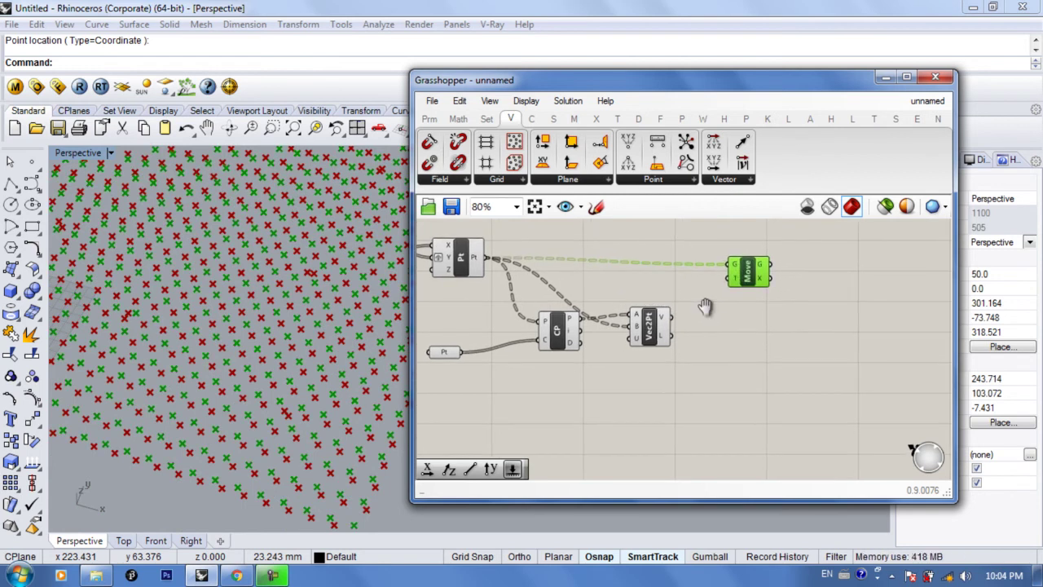
{"action": "left_click_drag", "start_coordinate": [747, 272], "coordinate": [752, 284]}
{"action": "right_click_drag", "start_coordinate": [290, 321], "coordinate": [292, 345]}
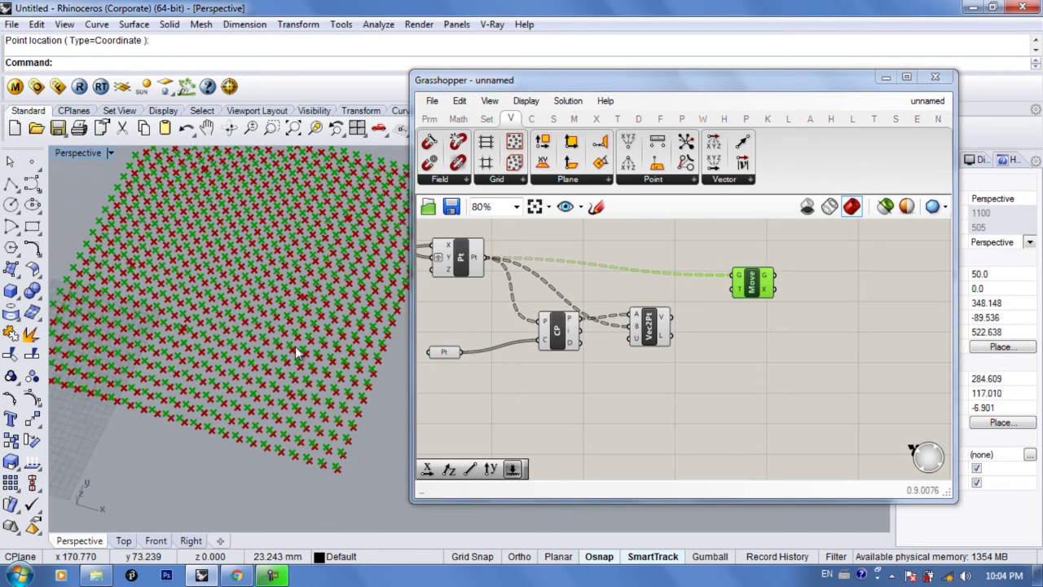
{"action": "scroll", "coordinate": [293, 344], "scroll_direction": "down", "scroll_amount": 2}
- Add an Amplitude component fed by Vector 2Pt's V output, and shift the Move component farther along to make room
{"action": "left_click", "coordinate": [716, 366]}
{"action": "double_click", "coordinate": [716, 365]}
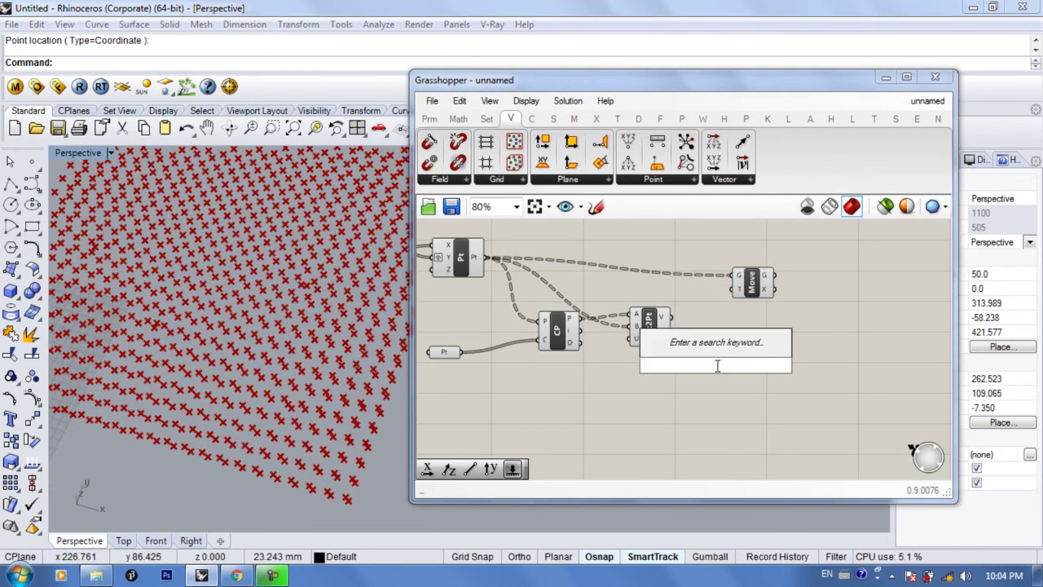
{"action": "type", "text": "ampl"}
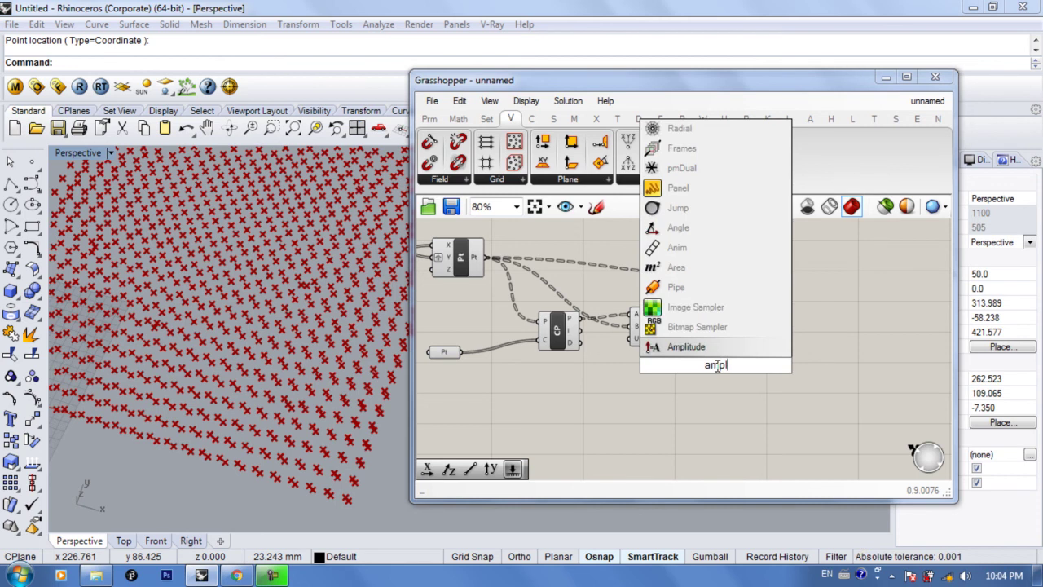
{"action": "key", "text": "Return"}
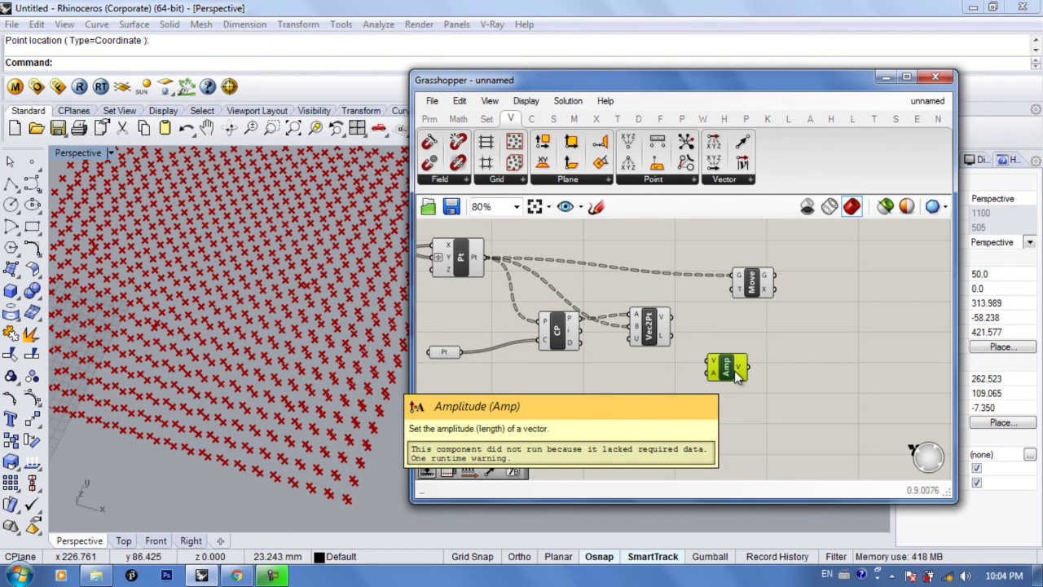
{"action": "left_click_drag", "start_coordinate": [673, 317], "coordinate": [708, 359]}
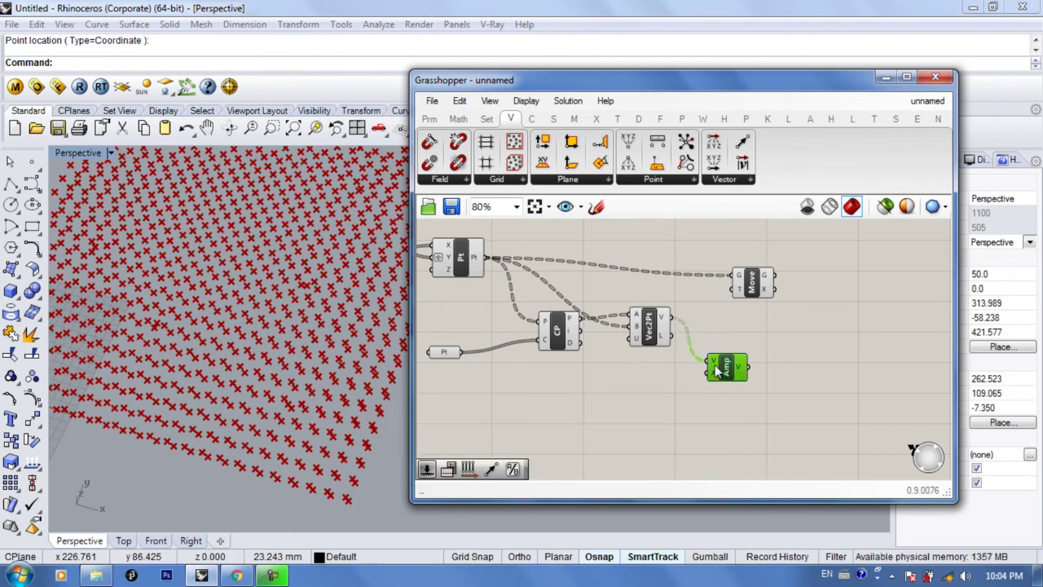
{"action": "left_click_drag", "start_coordinate": [742, 296], "coordinate": [778, 283]}
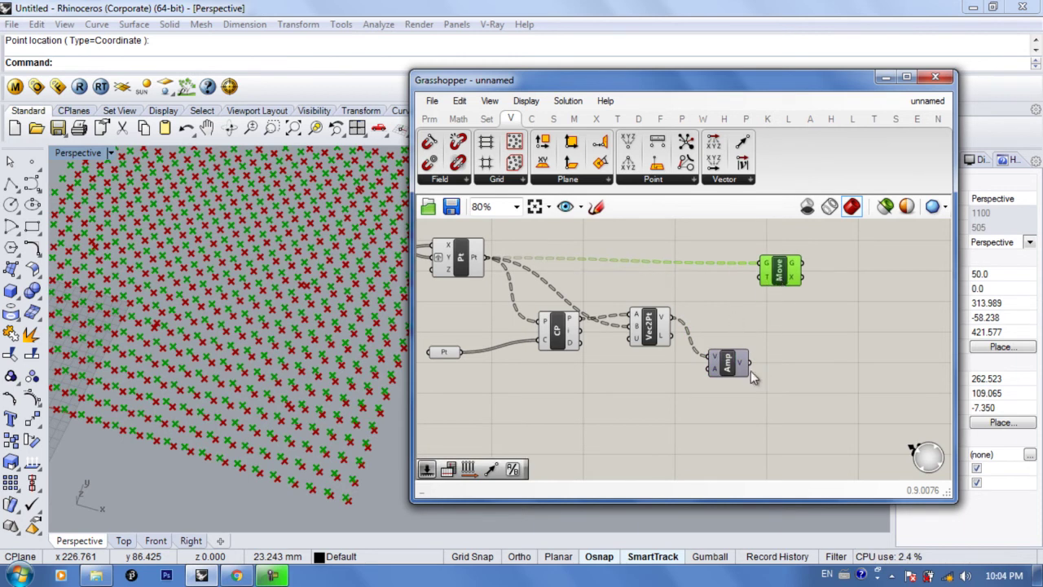
- Feed Amplitude's V output into Move's motion input T, and hide the preview of the Construct Point component
{"action": "left_click_drag", "start_coordinate": [747, 362], "coordinate": [759, 282]}
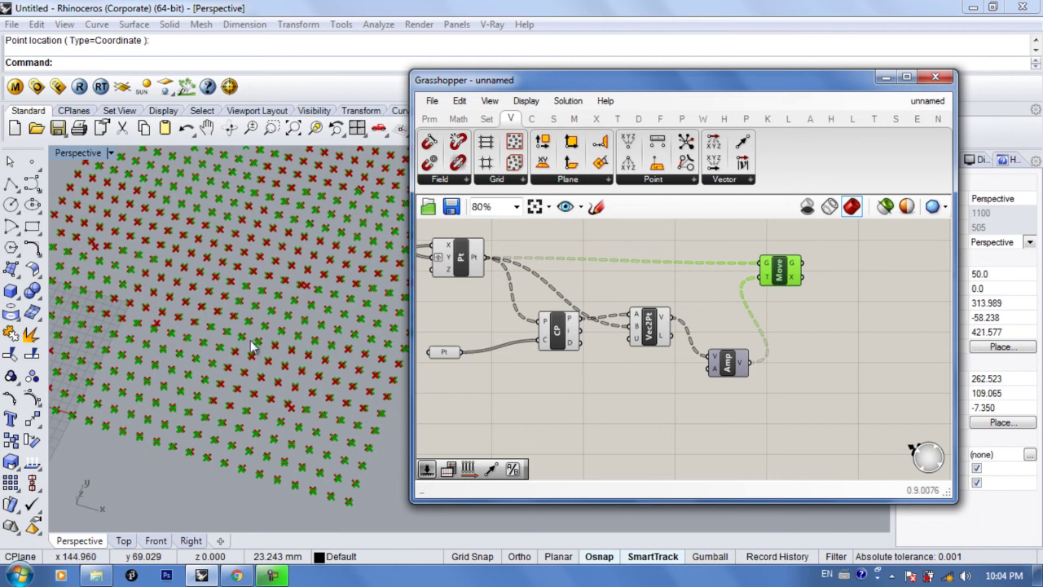
{"action": "right_click_drag", "start_coordinate": [268, 385], "coordinate": [365, 367]}
{"action": "left_click", "coordinate": [475, 262]}
{"action": "middle_click", "coordinate": [475, 262]}
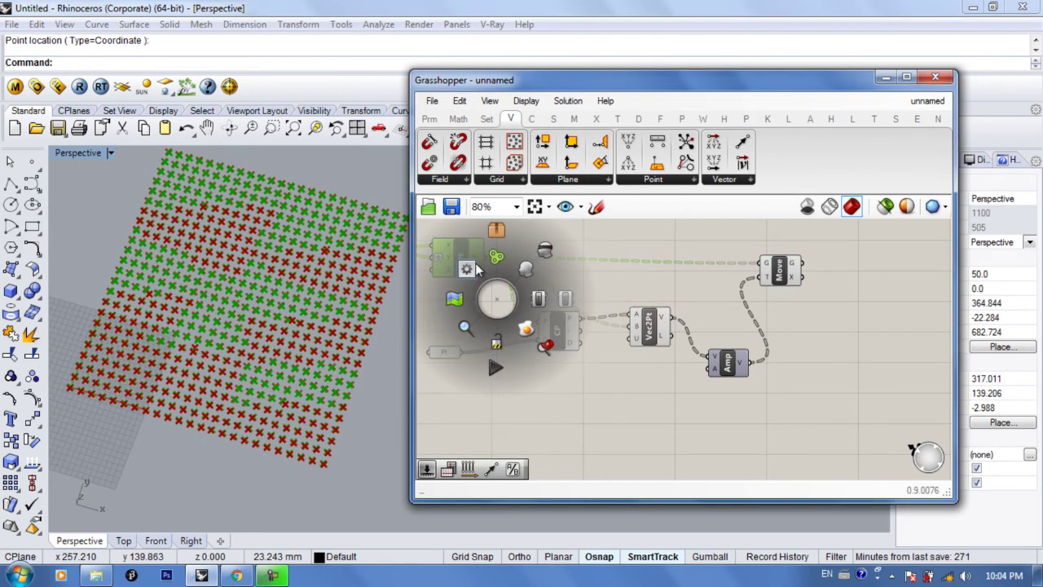
{"action": "left_click", "coordinate": [541, 246]}
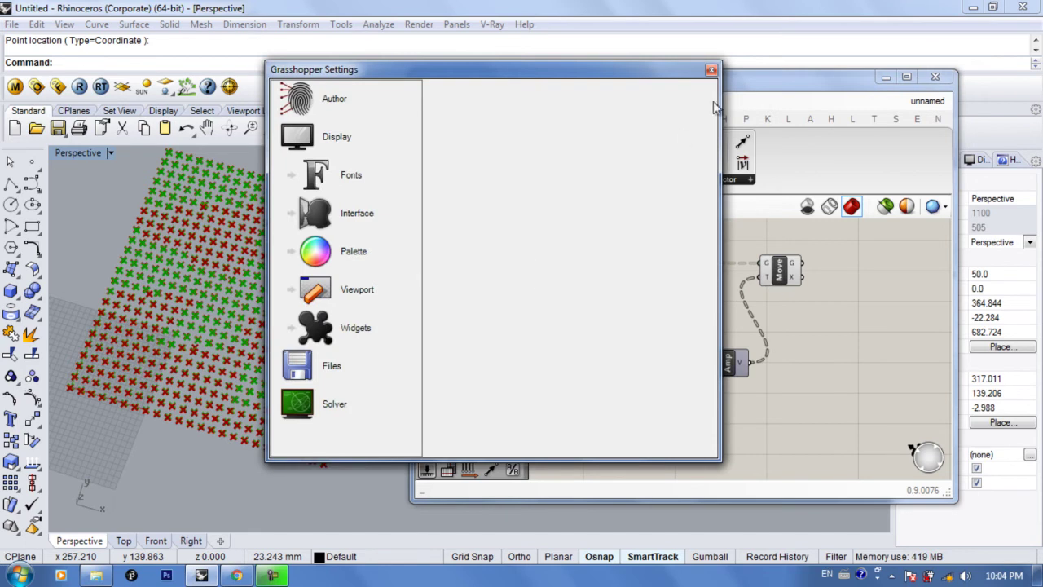
{"action": "left_click", "coordinate": [711, 70]}
{"action": "middle_click", "coordinate": [497, 300]}
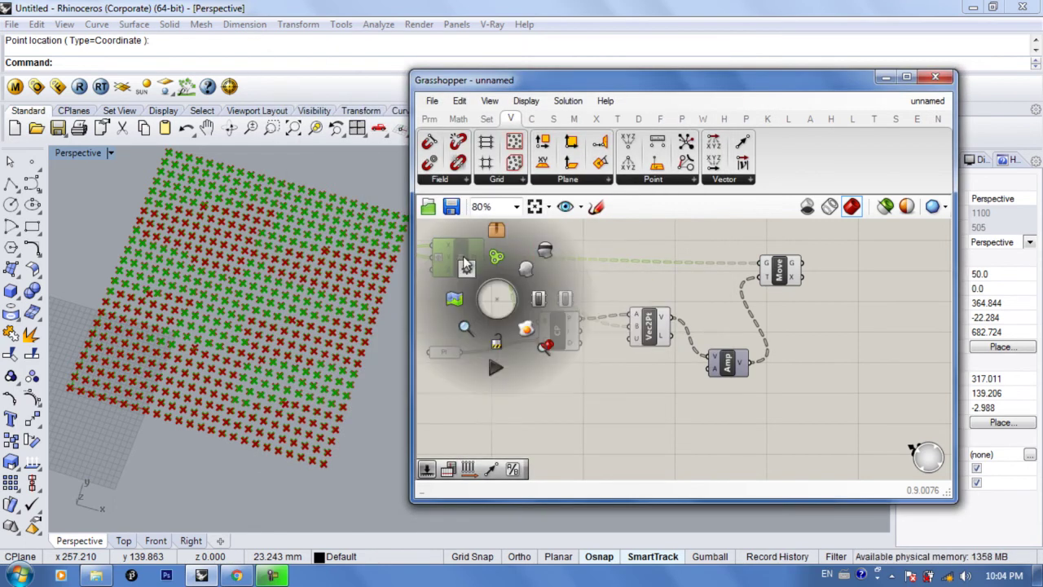
{"action": "left_click", "coordinate": [551, 259]}
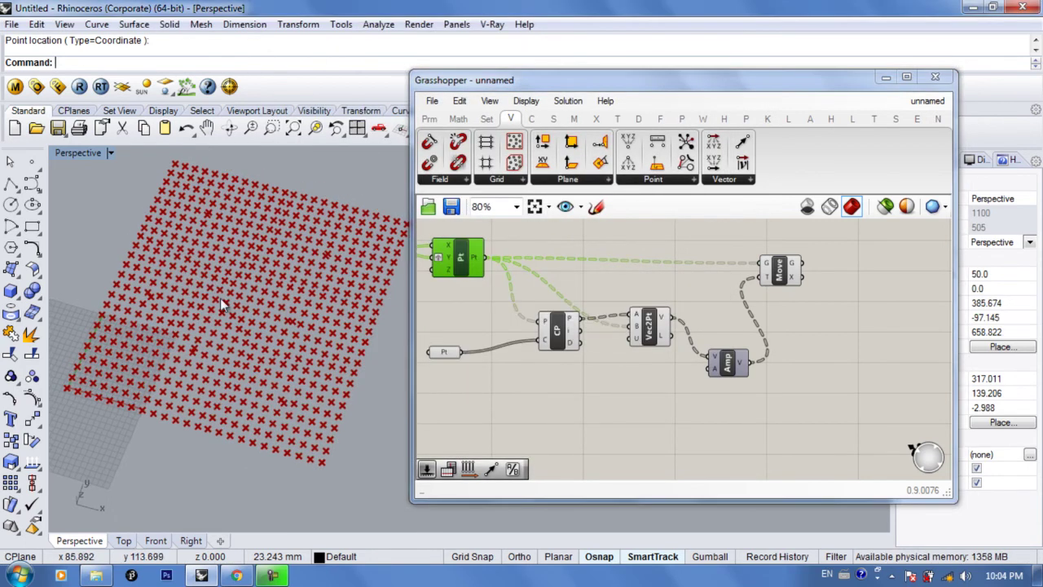
- Add a number slider of 50, connect it to Amplitude's A input, and lower its value to 20
{"action": "left_click", "coordinate": [738, 330]}
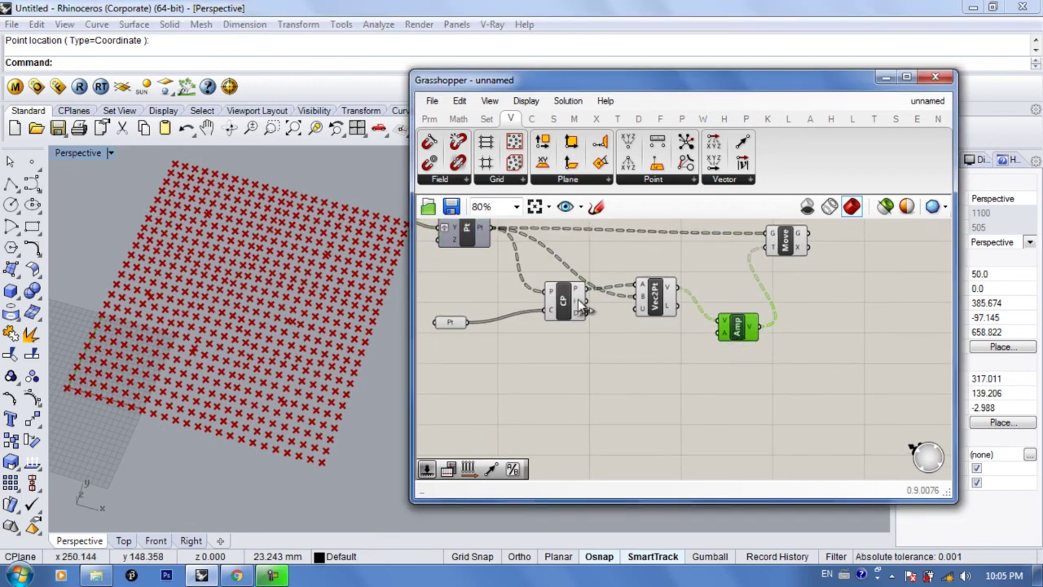
{"action": "left_click_drag", "start_coordinate": [562, 315], "coordinate": [552, 341]}
{"action": "double_click", "coordinate": [637, 356]}
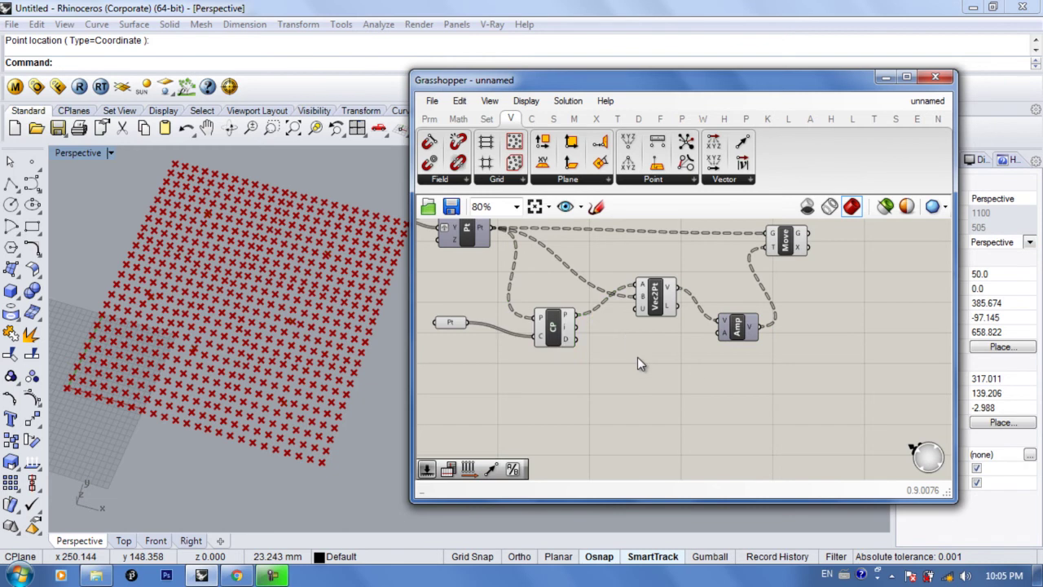
{"action": "type", "text": "slider"}
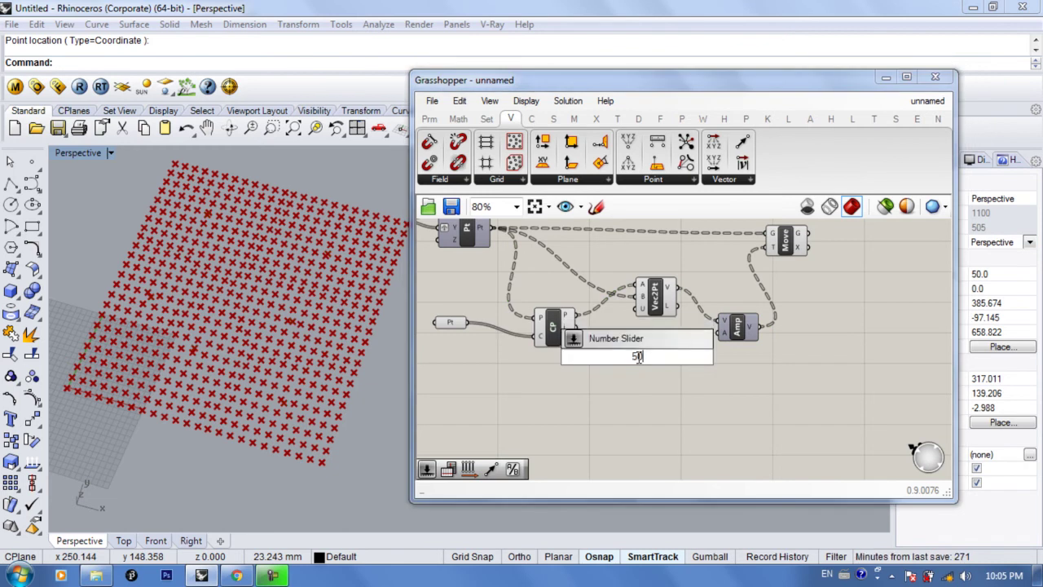
{"action": "key", "text": "Return"}
{"action": "left_click_drag", "start_coordinate": [690, 358], "coordinate": [721, 333]}
{"action": "right_click_drag", "start_coordinate": [620, 357], "coordinate": [621, 368]}
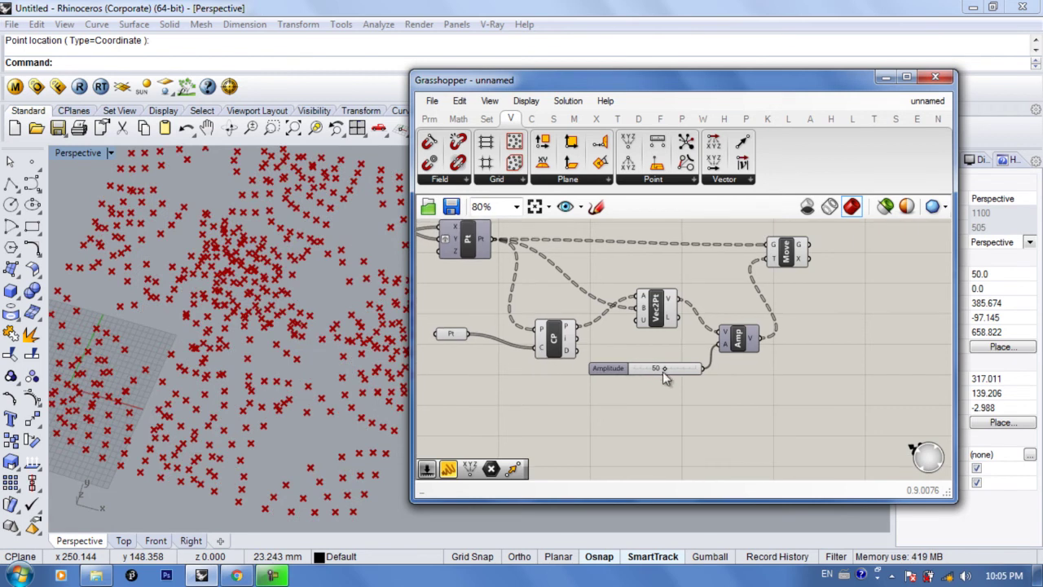
{"action": "mouse_move", "coordinate": [663, 368]}
{"action": "left_mouse_down"}
{"action": "mouse_move", "coordinate": [628, 368]}
{"action": "mouse_move", "coordinate": [664, 372]}
{"action": "mouse_move", "coordinate": [635, 366]}
{"action": "mouse_move", "coordinate": [646, 365]}
{"action": "left_mouse_up"}
- Shift the Move component over and add an Interpolate curve component with its V input fed by Move's G output
{"action": "right_click_drag", "start_coordinate": [762, 285], "coordinate": [722, 289]}
{"action": "left_click_drag", "start_coordinate": [739, 260], "coordinate": [778, 266]}
{"action": "left_click", "coordinate": [848, 330]}
{"action": "double_click", "coordinate": [847, 332]}
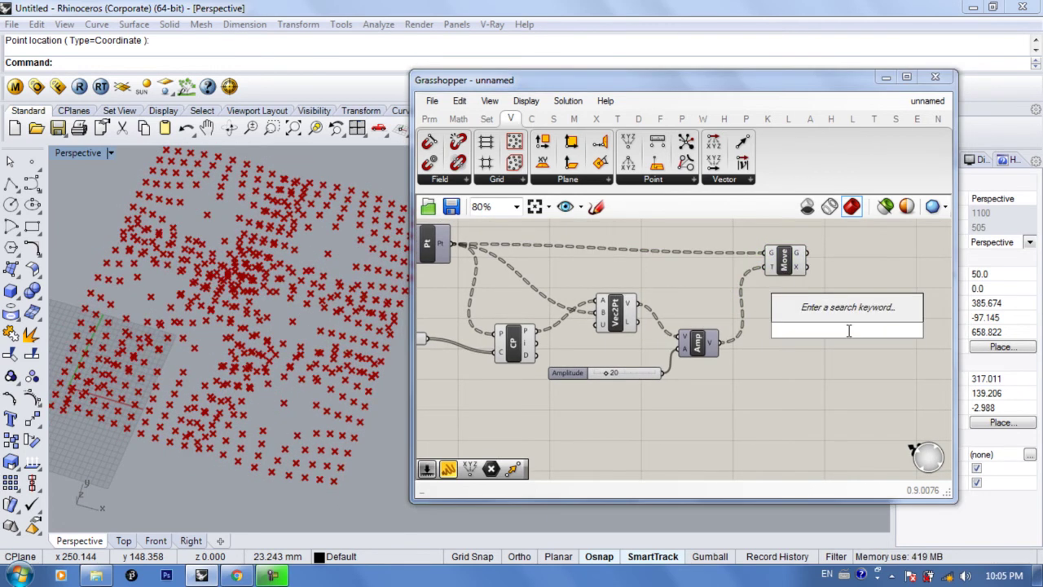
{"action": "type", "text": "intor"}
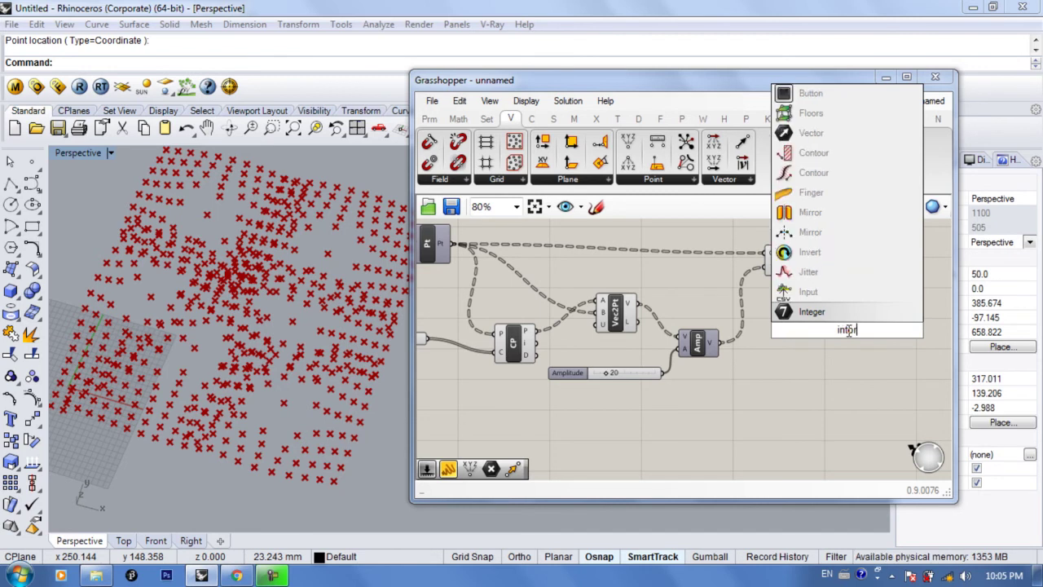
{"action": "key", "text": "BackSpace"}
{"action": "key", "text": "BackSpace"}
{"action": "type", "text": "e"}
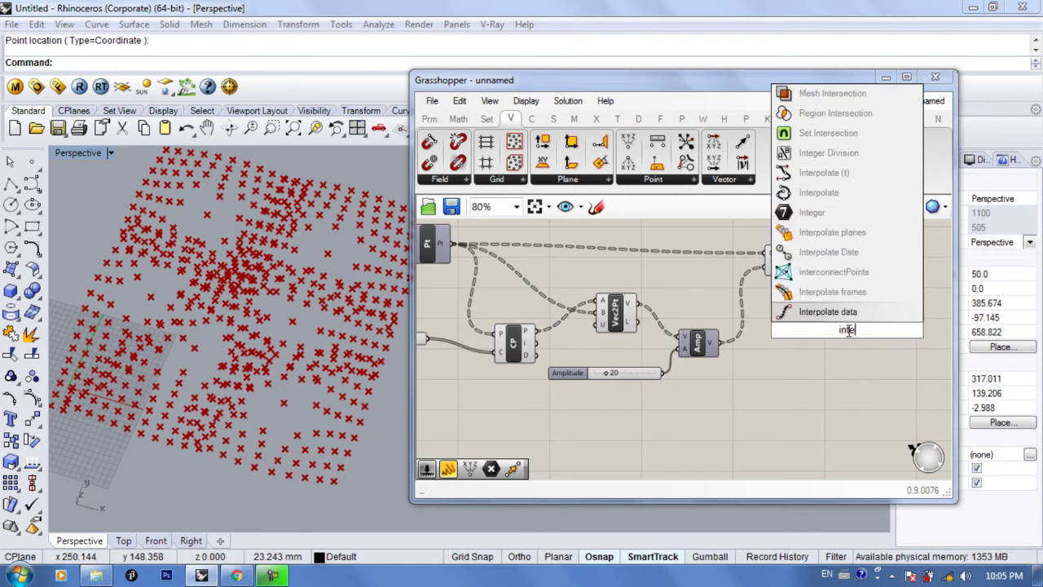
{"action": "left_click", "coordinate": [839, 193]}
{"action": "left_click_drag", "start_coordinate": [808, 252], "coordinate": [858, 293]}
- Hide the preview of the Move component so only the interpolated curves and attractor points are drawn
{"action": "left_click", "coordinate": [783, 260]}
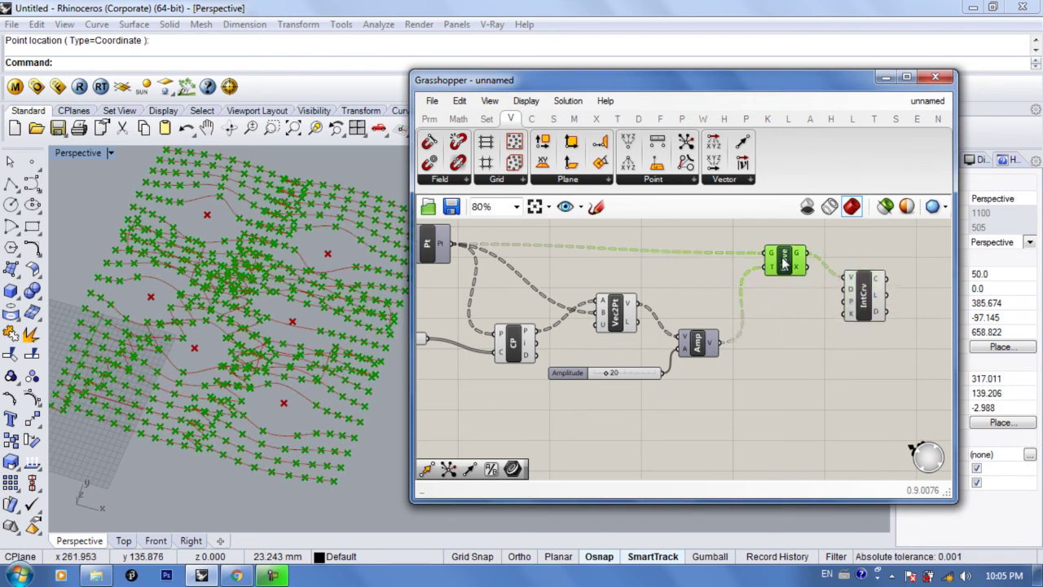
{"action": "middle_click", "coordinate": [782, 299]}
{"action": "left_click", "coordinate": [829, 250]}
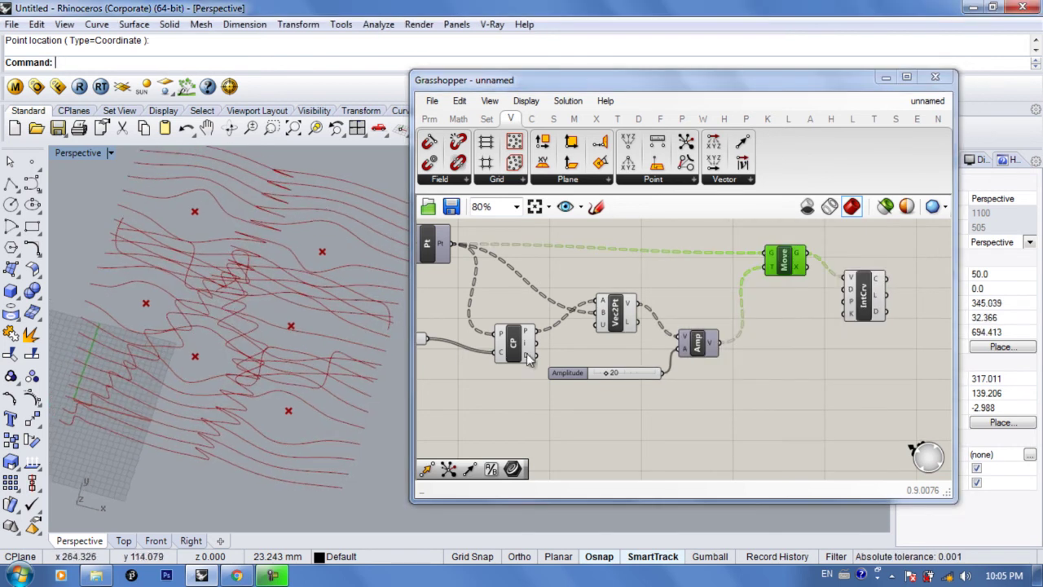
- Set the amplitude slider to 14 and delete the Interpolate curve component
{"action": "mouse_move", "coordinate": [611, 378]}
{"action": "left_mouse_down"}
{"action": "mouse_move", "coordinate": [619, 374]}
{"action": "mouse_move", "coordinate": [603, 373]}
{"action": "left_mouse_up"}
{"action": "left_click", "coordinate": [849, 316]}
{"action": "key", "text": "Delete"}
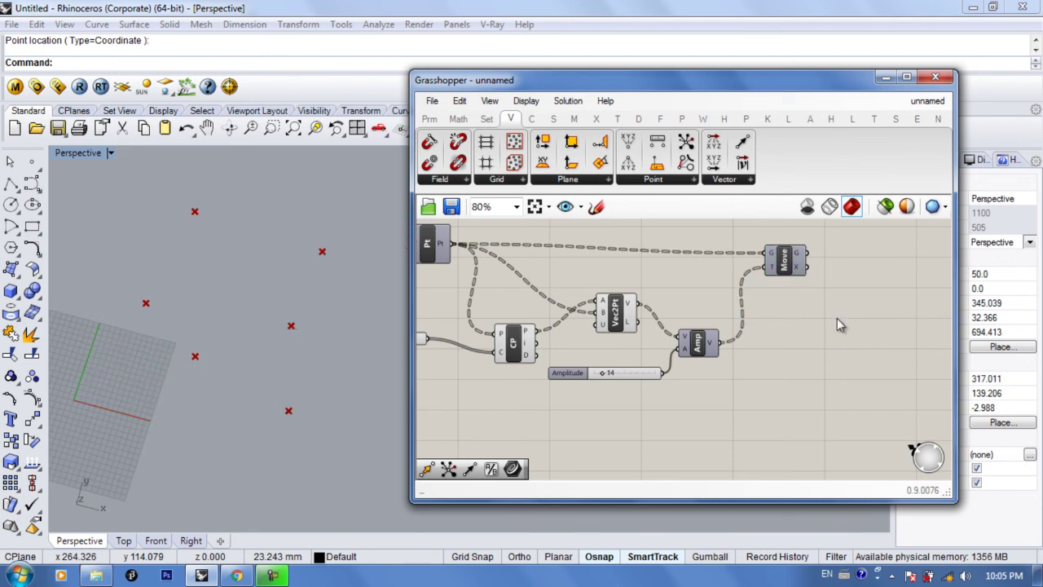
- Turn the preview of the Move component back on
{"action": "left_click", "coordinate": [784, 259]}
{"action": "middle_click", "coordinate": [769, 295]}
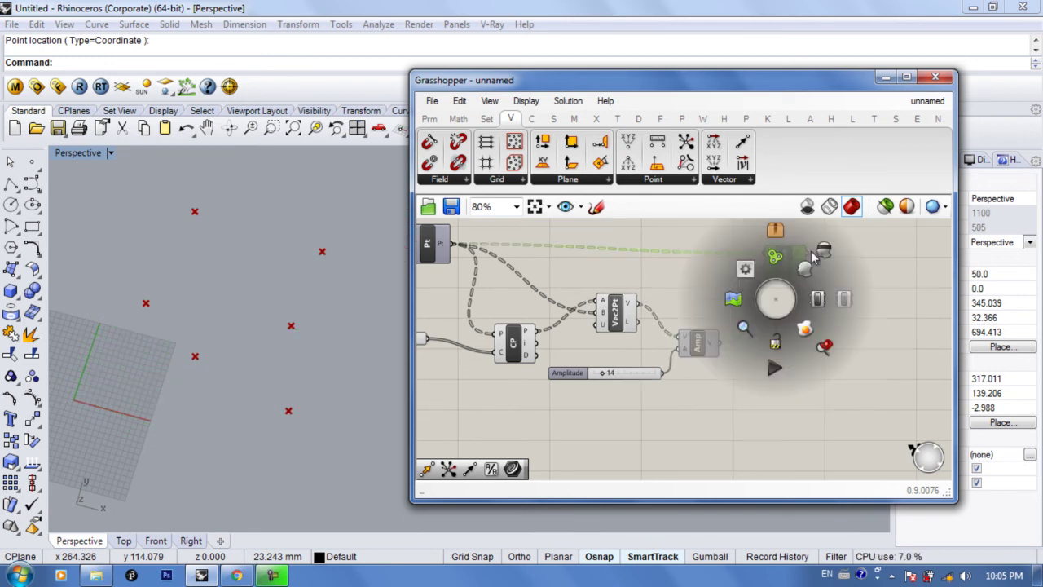
{"action": "right_click_drag", "start_coordinate": [678, 294], "coordinate": [744, 297]}
{"action": "left_click", "coordinate": [803, 313]}
{"action": "left_click", "coordinate": [858, 267]}
{"action": "middle_click", "coordinate": [858, 267]}
{"action": "left_click", "coordinate": [888, 265]}
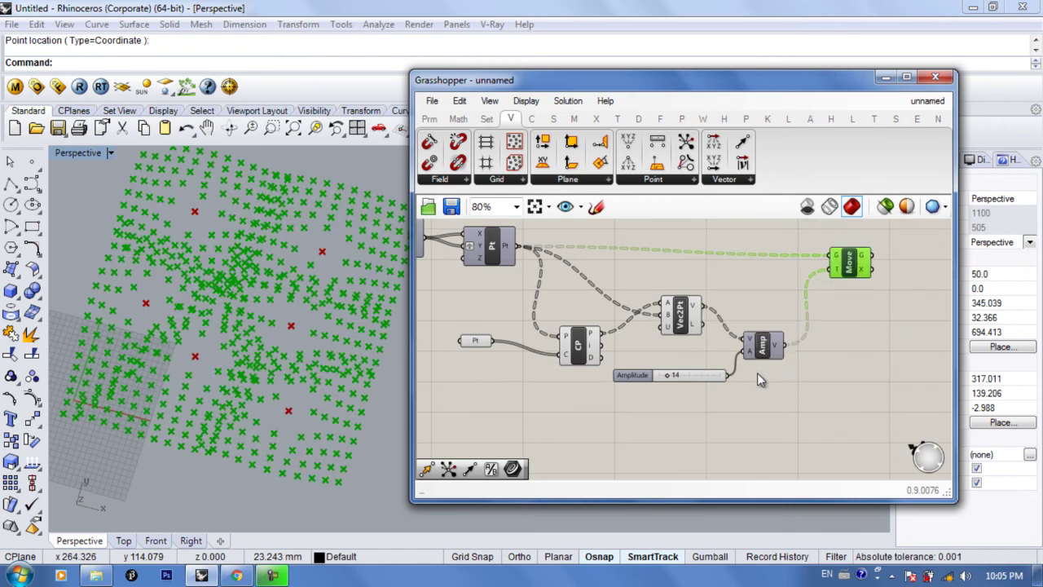
- Reposition the Amplitude and Closest Point components, and delete the number slider feeding Amplitude's A input
{"action": "right_click_drag", "start_coordinate": [692, 379], "coordinate": [735, 367]}
{"action": "left_click_drag", "start_coordinate": [762, 346], "coordinate": [772, 361]}
{"action": "left_click", "coordinate": [693, 363]}
{"action": "left_click_drag", "start_coordinate": [584, 348], "coordinate": [585, 360]}
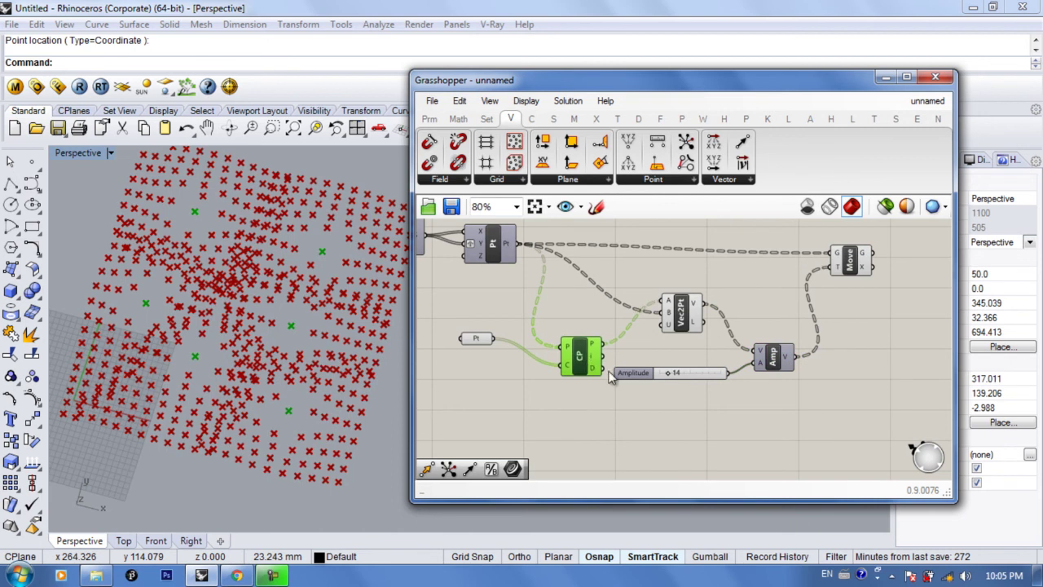
{"action": "left_click_drag", "start_coordinate": [655, 374], "coordinate": [649, 410]}
{"action": "key", "text": "Delete"}
- Check Closest Point's Distance output D, and shift the Amplitude component slightly farther along to make room
{"action": "scroll", "coordinate": [677, 398], "scroll_direction": "up", "scroll_amount": 2}
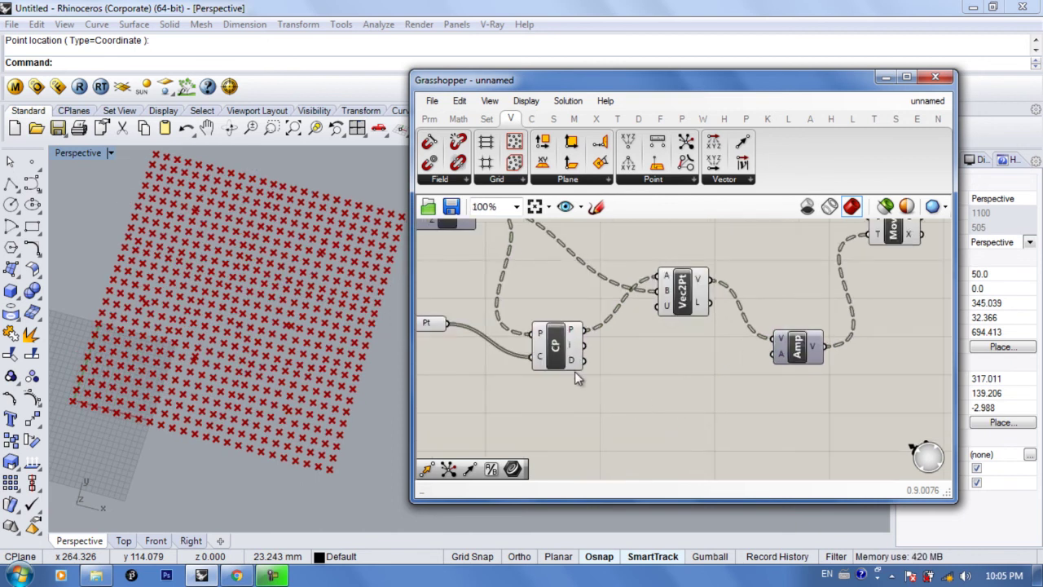
{"action": "mouse_move", "coordinate": [572, 367]}
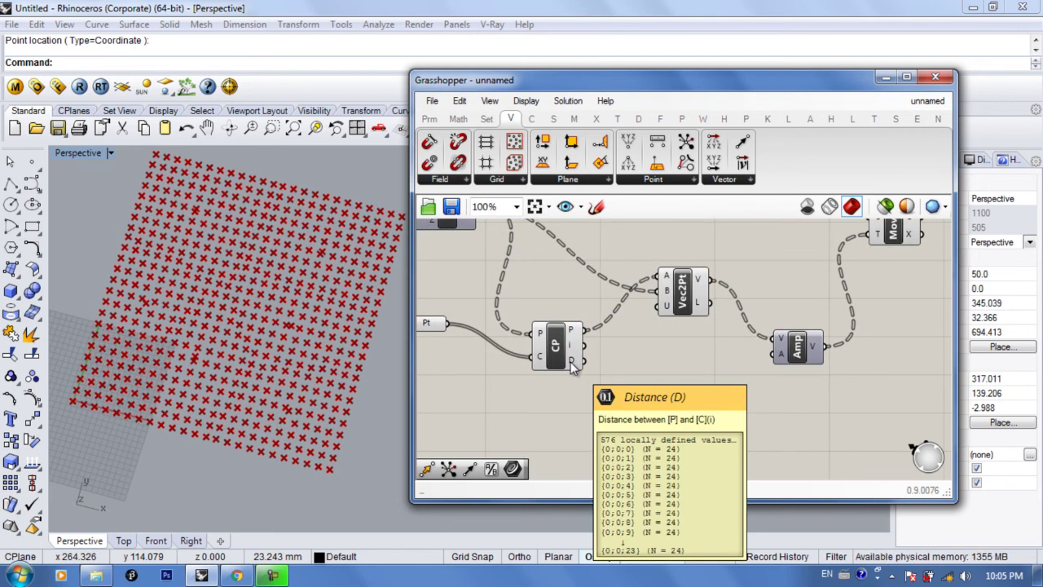
{"action": "mouse_move", "coordinate": [784, 354]}
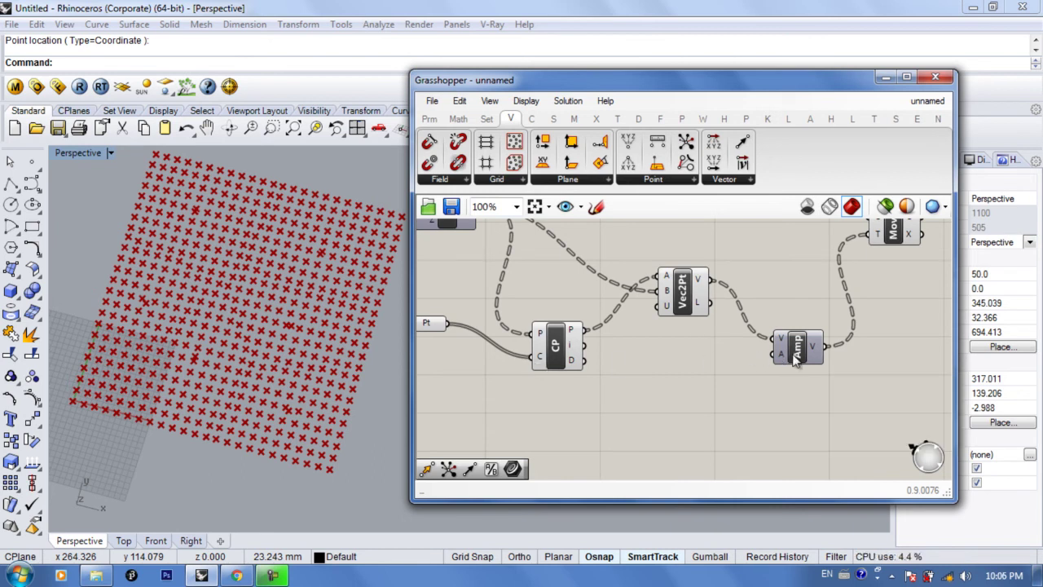
{"action": "left_click_drag", "start_coordinate": [785, 354], "coordinate": [795, 355]}
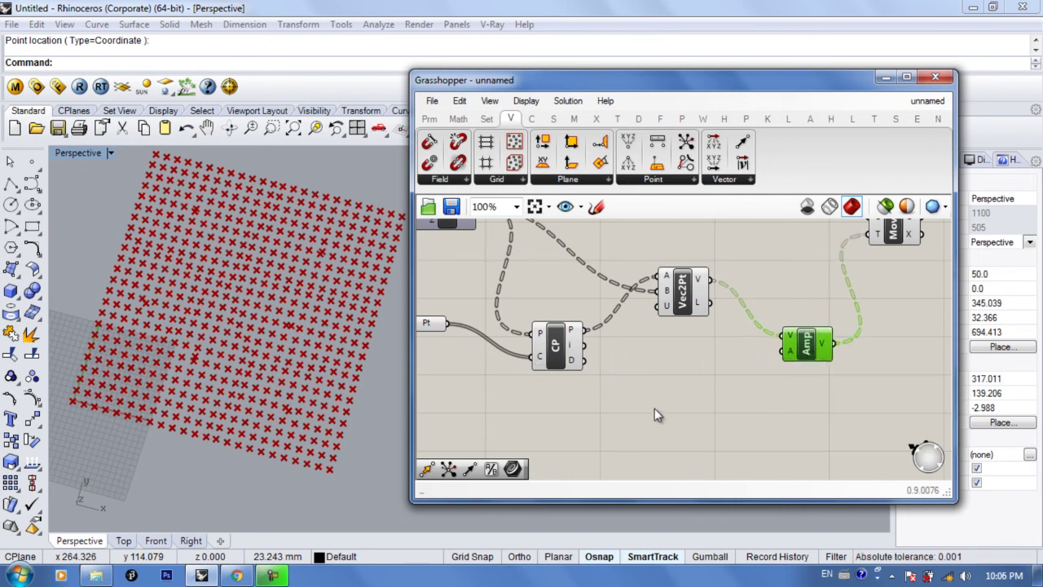
{"action": "right_click_drag", "start_coordinate": [658, 420], "coordinate": [637, 399]}
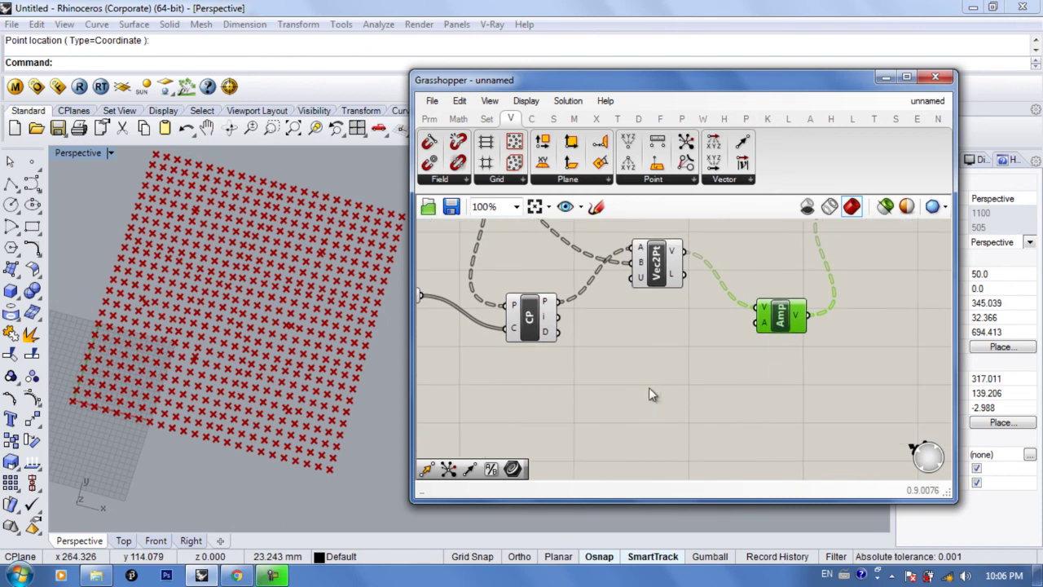
- Add Division, Subtraction and Maximum components below the Closest Point component
{"action": "double_click", "coordinate": [573, 370]}
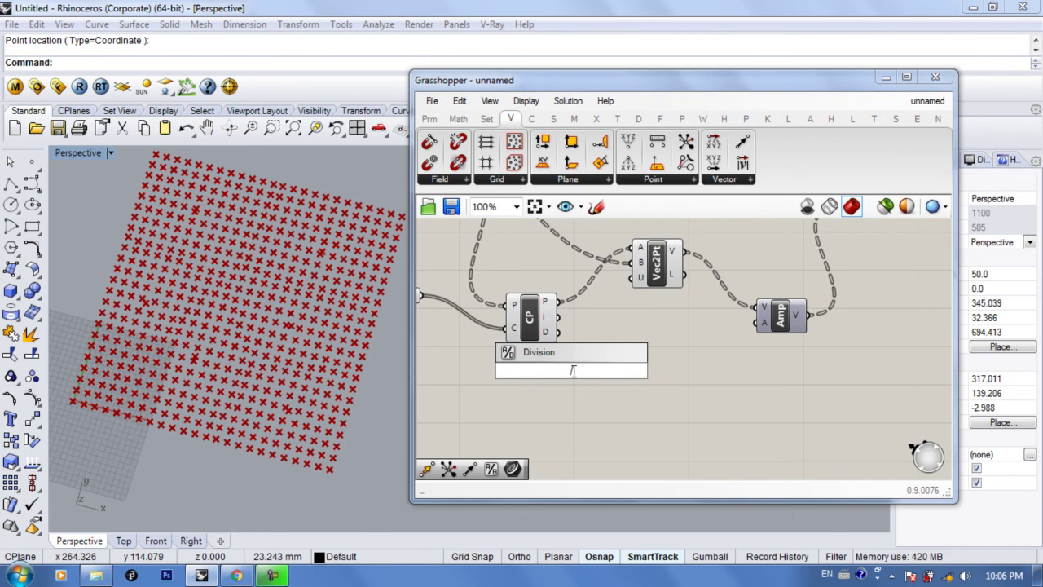
{"action": "left_click", "coordinate": [554, 352]}
{"action": "double_click", "coordinate": [607, 408]}
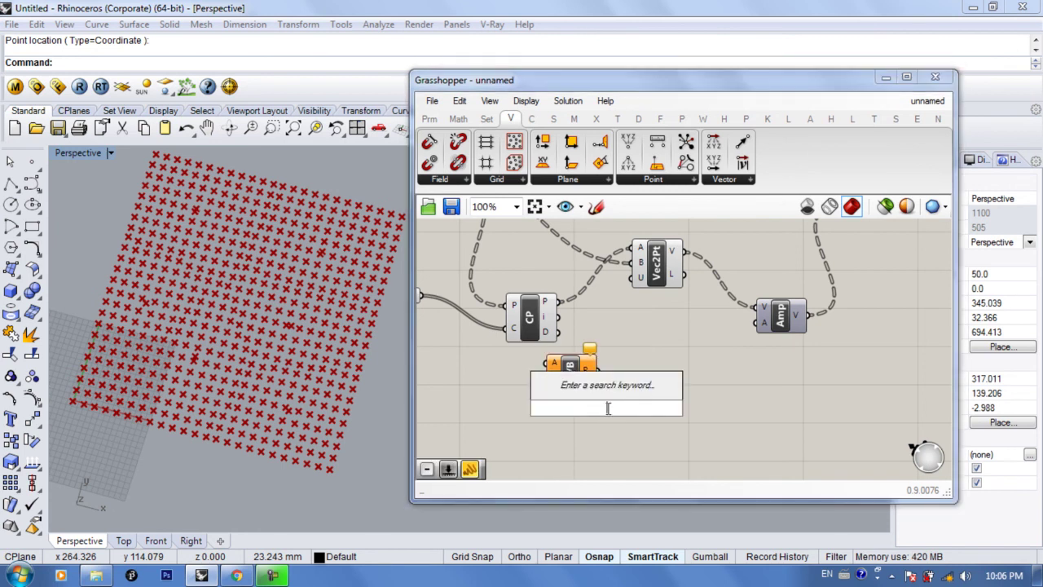
{"action": "type", "text": "-"}
{"action": "key", "text": "Return"}
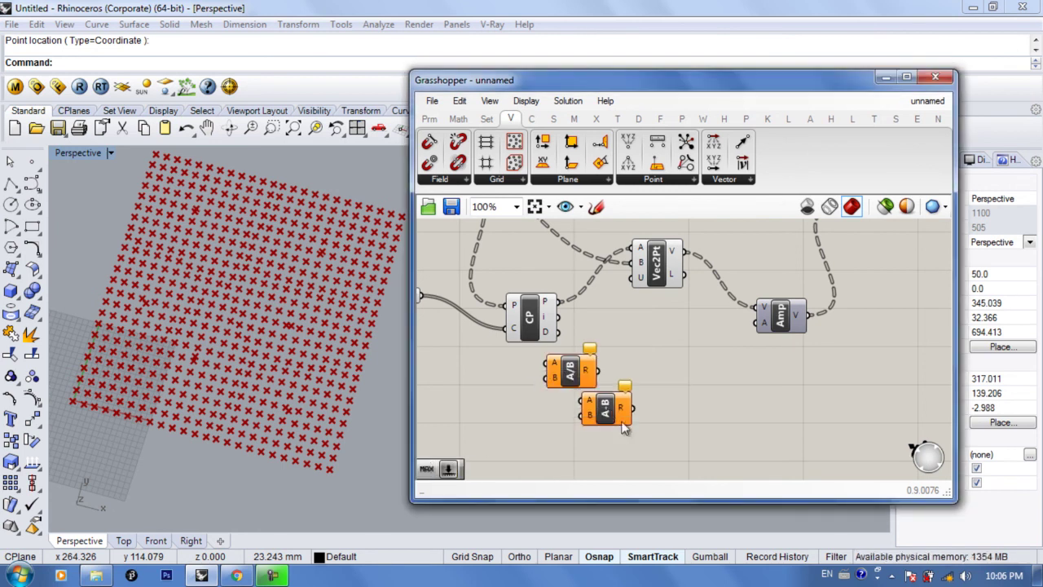
{"action": "double_click", "coordinate": [674, 447]}
{"action": "type", "text": "max"}
{"action": "key", "text": "Return"}
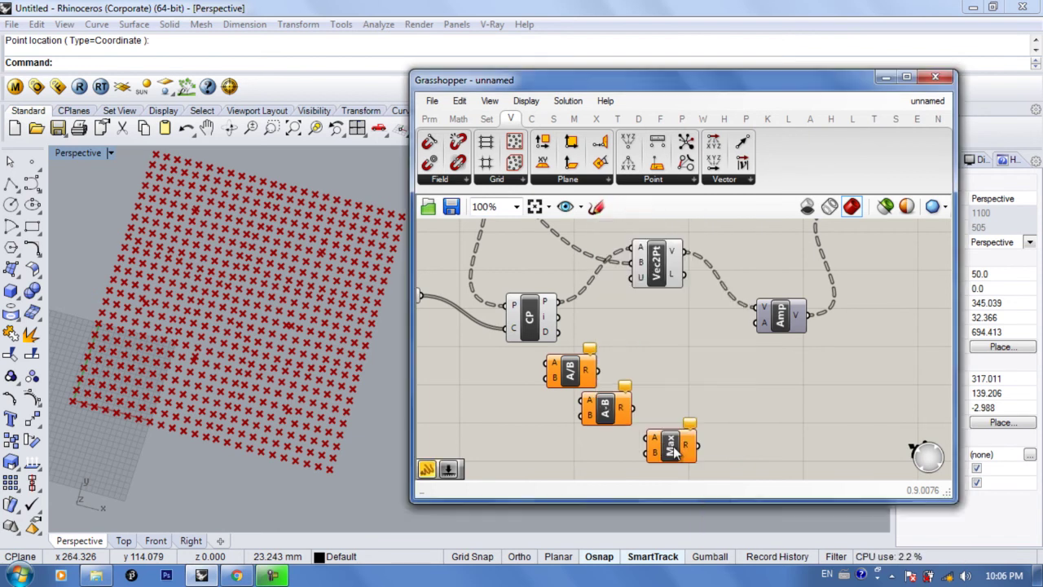
- Space out the Division, Subtraction, Maximum and Closest Point components in a staggered row on the canvas
{"action": "right_click_drag", "start_coordinate": [652, 450], "coordinate": [651, 420]}
{"action": "left_click_drag", "start_coordinate": [652, 420], "coordinate": [670, 415]}
{"action": "left_click_drag", "start_coordinate": [607, 383], "coordinate": [615, 391]}
{"action": "left_click_drag", "start_coordinate": [567, 346], "coordinate": [571, 353]}
{"action": "left_click_drag", "start_coordinate": [676, 416], "coordinate": [687, 416]}
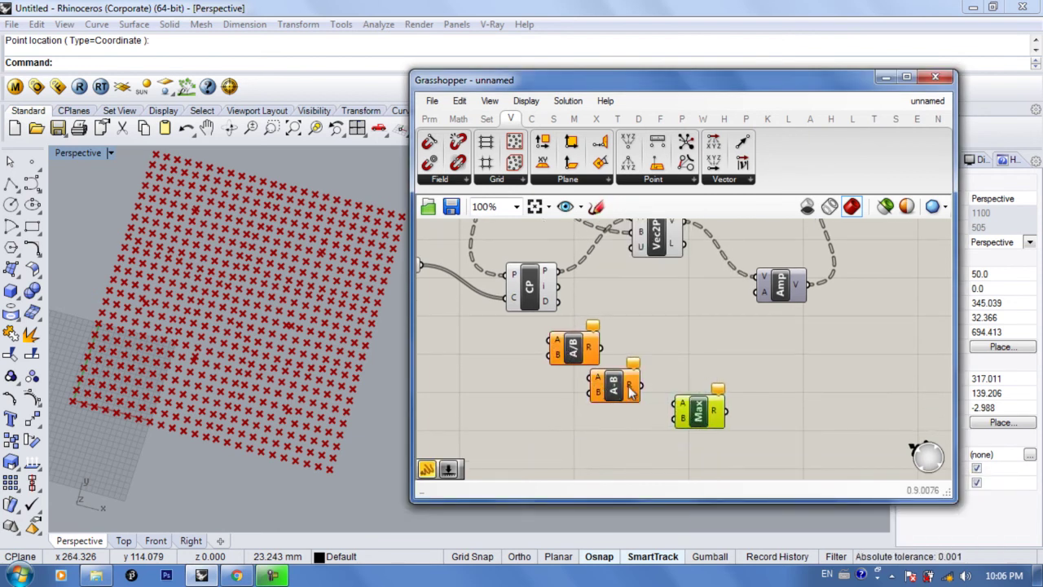
{"action": "left_click_drag", "start_coordinate": [609, 386], "coordinate": [621, 393]}
{"action": "left_click_drag", "start_coordinate": [544, 305], "coordinate": [526, 302]}
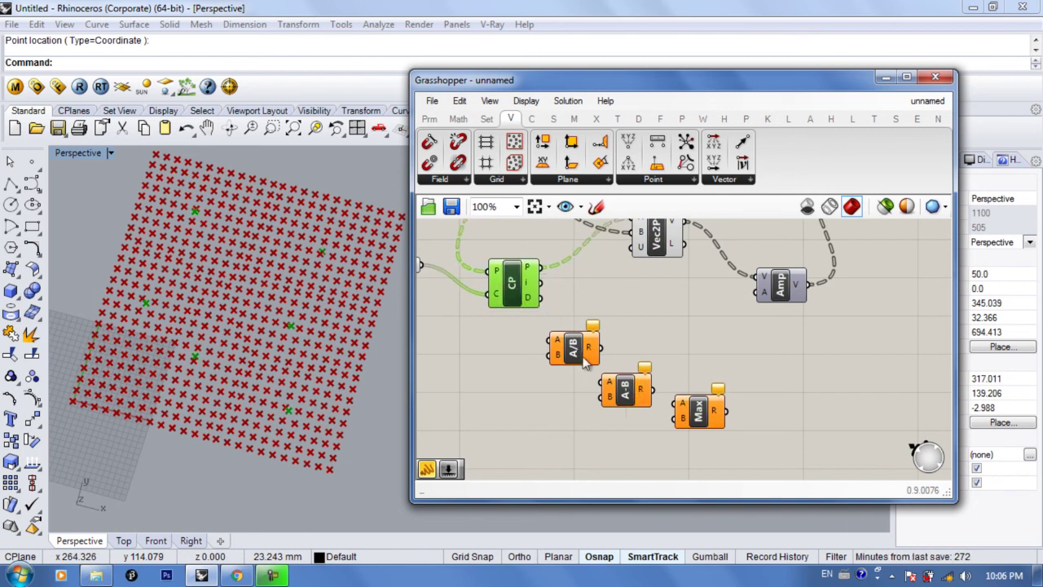
- Set the data item of the Maximum component's B input to 0
{"action": "right_click", "coordinate": [683, 421]}
{"action": "left_click", "coordinate": [657, 421]}
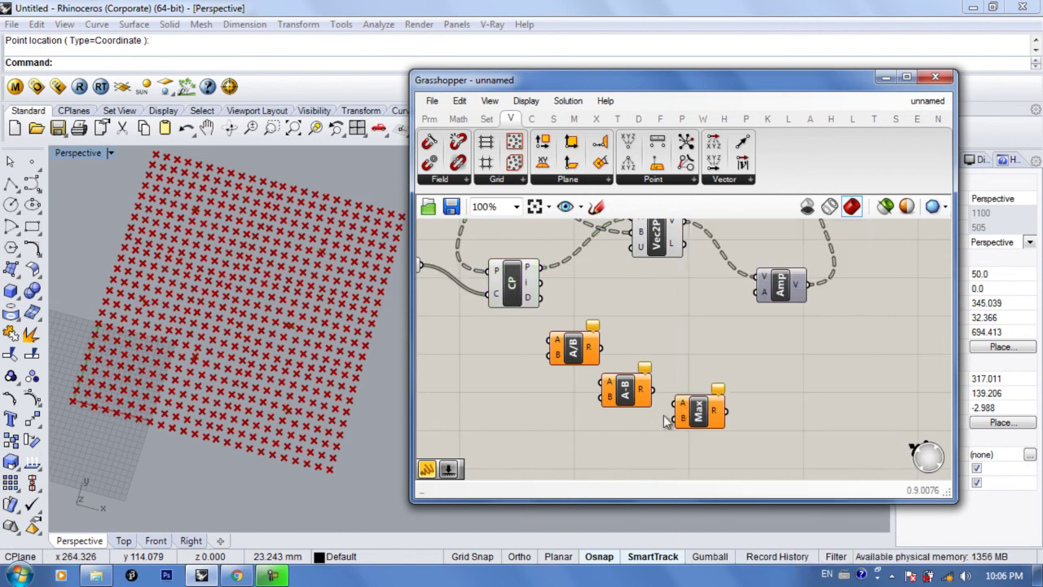
{"action": "right_click", "coordinate": [684, 436]}
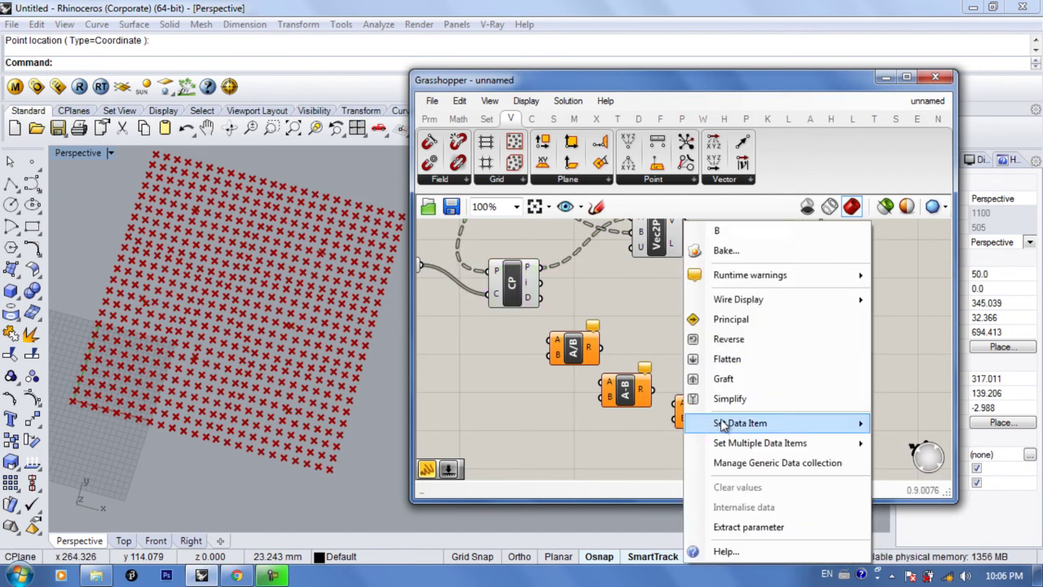
{"action": "mouse_move", "coordinate": [721, 424]}
{"action": "left_click", "coordinate": [615, 423]}
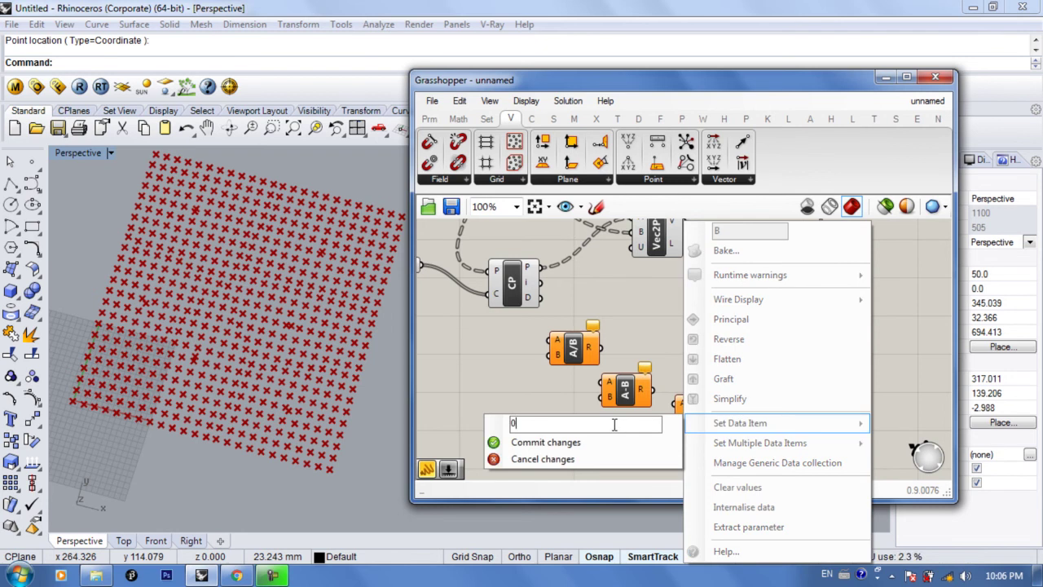
{"action": "type", "text": "0"}
{"action": "left_click", "coordinate": [595, 442]}
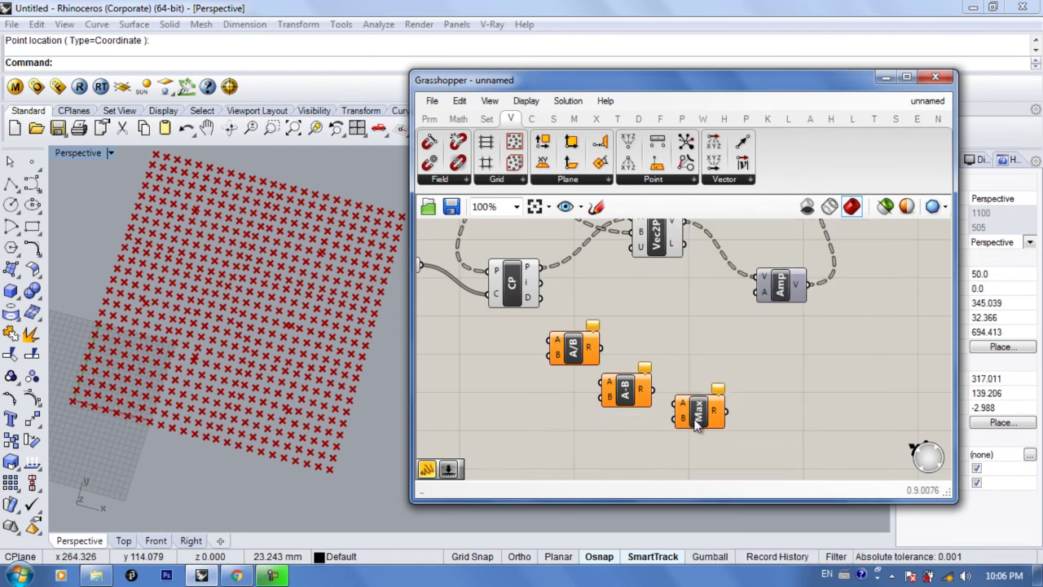
- Feed the Subtraction component's R output into Maximum's A input, and shift both components farther along
{"action": "mouse_move", "coordinate": [697, 420]}
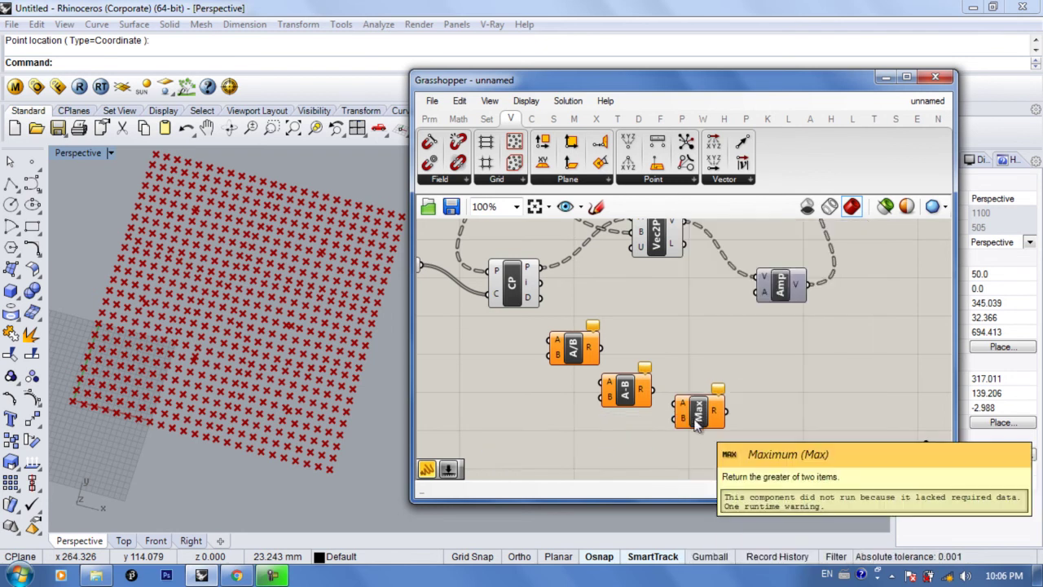
{"action": "mouse_move", "coordinate": [652, 390]}
{"action": "left_mouse_down"}
{"action": "mouse_move", "coordinate": [715, 413]}
{"action": "mouse_move", "coordinate": [647, 401]}
{"action": "left_mouse_up"}
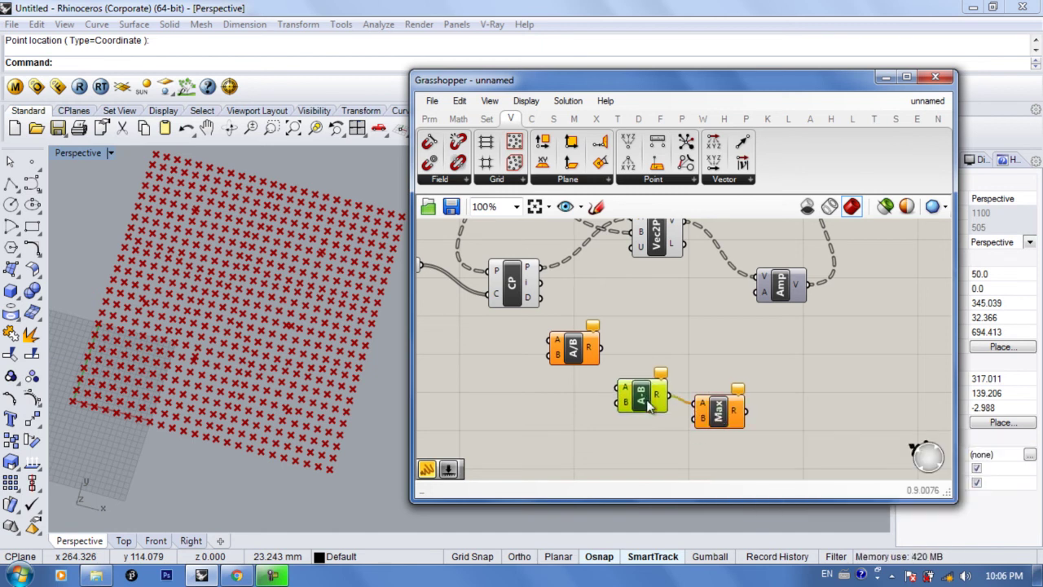
- Add a number slider of 20 for the Subtraction component's A input and feed the Division result into its B input
{"action": "left_click_drag", "start_coordinate": [590, 363], "coordinate": [572, 359]}
{"action": "left_click_drag", "start_coordinate": [641, 398], "coordinate": [621, 388]}
{"action": "double_click", "coordinate": [554, 416]}
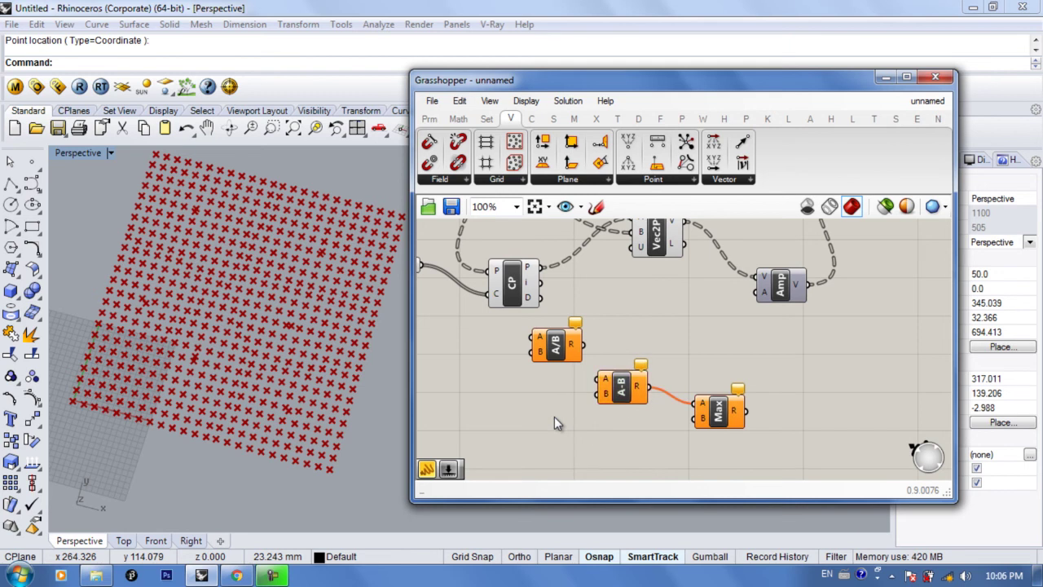
{"action": "type", "text": "20"}
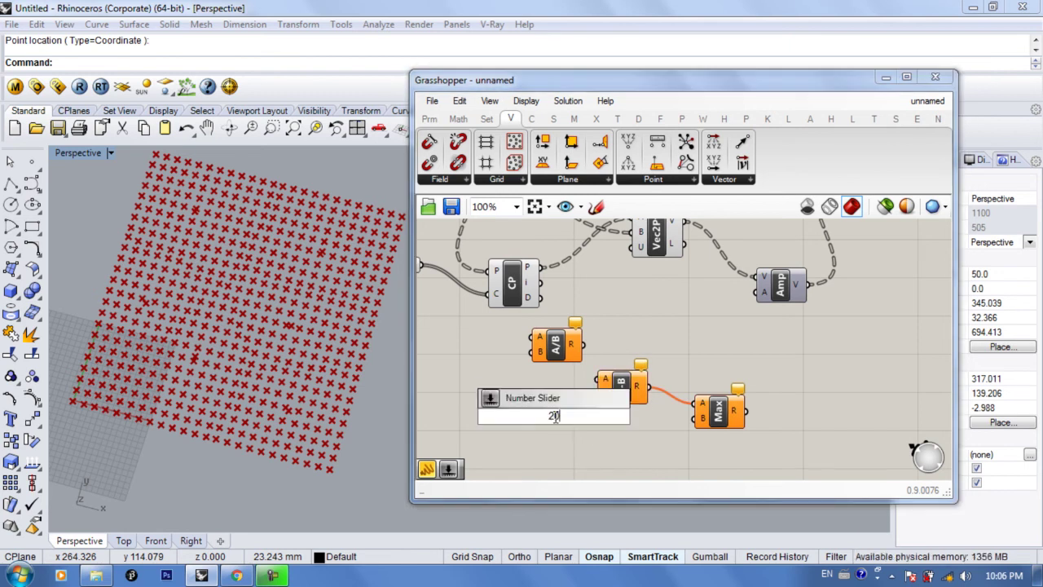
{"action": "key", "text": "Return"}
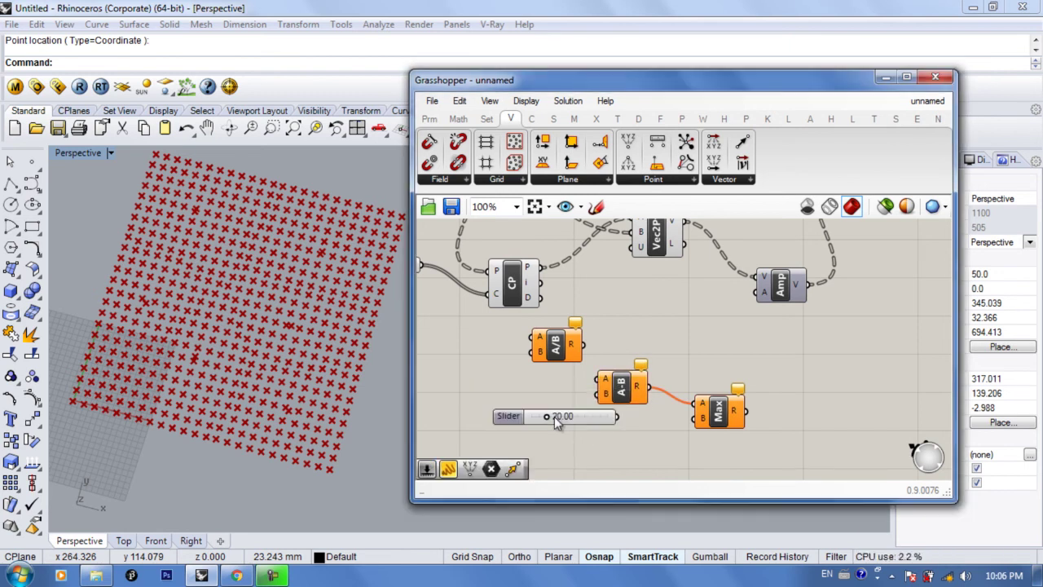
{"action": "left_click_drag", "start_coordinate": [571, 419], "coordinate": [602, 380]}
{"action": "left_click_drag", "start_coordinate": [583, 345], "coordinate": [600, 406]}
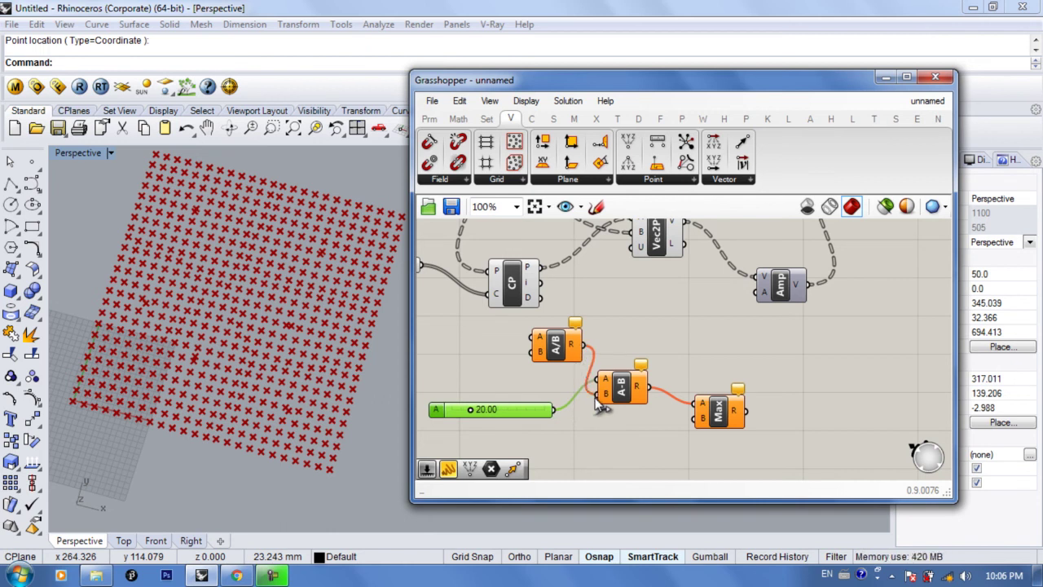
- Feed Closest Point's D output into Division's A input and a second number slider set to 22.48 into its B input
{"action": "right_click_drag", "start_coordinate": [554, 379], "coordinate": [577, 397]}
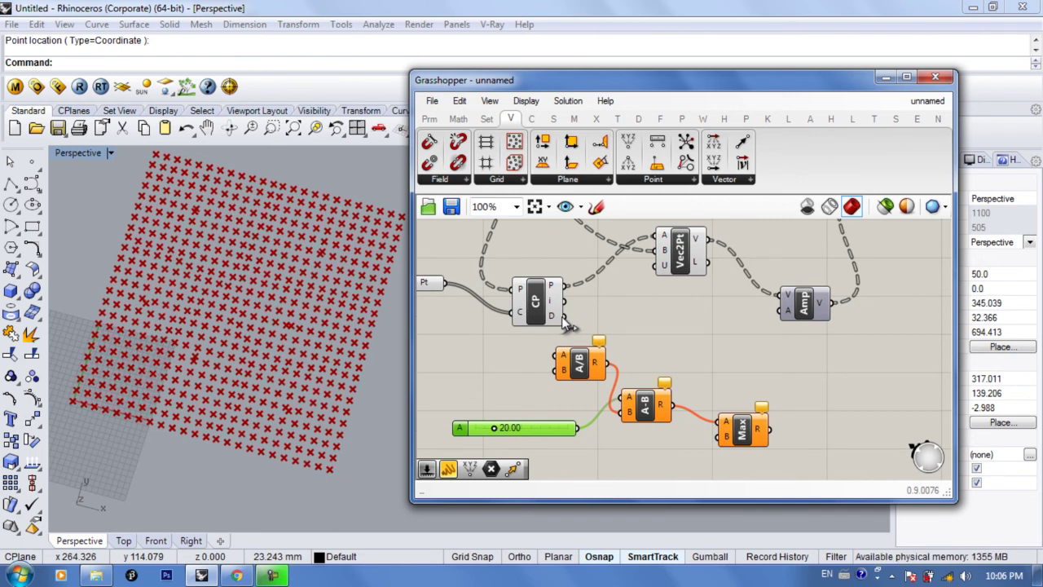
{"action": "left_click_drag", "start_coordinate": [564, 317], "coordinate": [555, 356]}
{"action": "left_click_drag", "start_coordinate": [549, 426], "coordinate": [554, 371]}
{"action": "right_click_drag", "start_coordinate": [457, 400], "coordinate": [513, 400]}
{"action": "mouse_move", "coordinate": [507, 397]}
{"action": "left_mouse_down"}
{"action": "mouse_move", "coordinate": [536, 392]}
{"action": "mouse_move", "coordinate": [512, 393]}
{"action": "left_mouse_up"}
{"action": "left_click", "coordinate": [559, 430]}
{"action": "left_click_drag", "start_coordinate": [556, 427], "coordinate": [550, 426]}
- Feed the Maximum component's R output into the Amplitude component's A input
{"action": "right_click_drag", "start_coordinate": [588, 434], "coordinate": [527, 418]}
{"action": "left_click", "coordinate": [618, 437]}
{"action": "left_click_drag", "start_coordinate": [763, 413], "coordinate": [772, 295]}
- Tune the sliders to a divisor of 15.61 and a Subtraction A value of 12.07
{"action": "scroll", "coordinate": [529, 363], "scroll_direction": "up", "scroll_amount": 3}
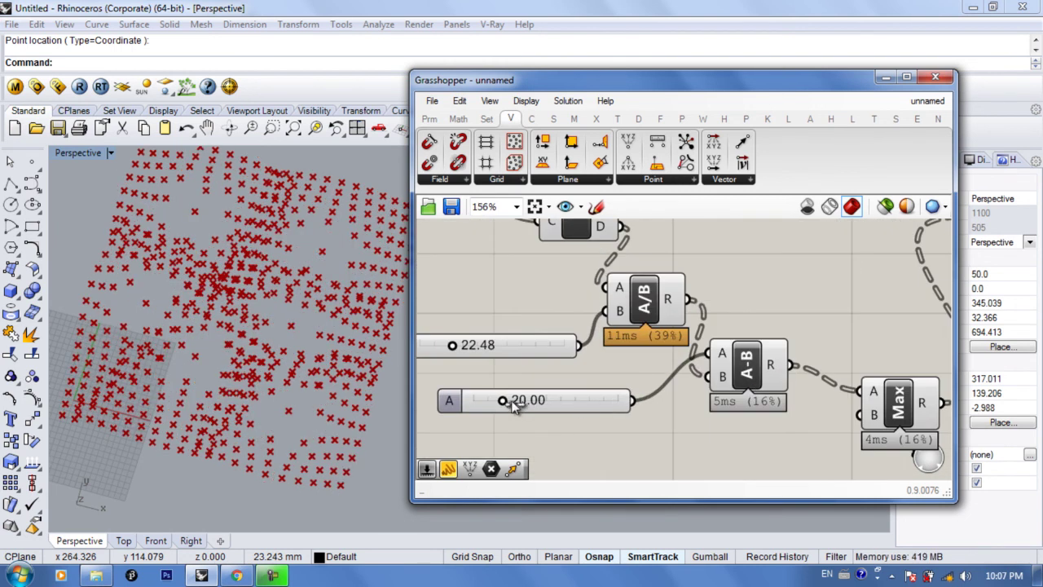
{"action": "mouse_move", "coordinate": [506, 405]}
{"action": "left_mouse_down"}
{"action": "mouse_move", "coordinate": [530, 403]}
{"action": "mouse_move", "coordinate": [507, 403]}
{"action": "left_mouse_up"}
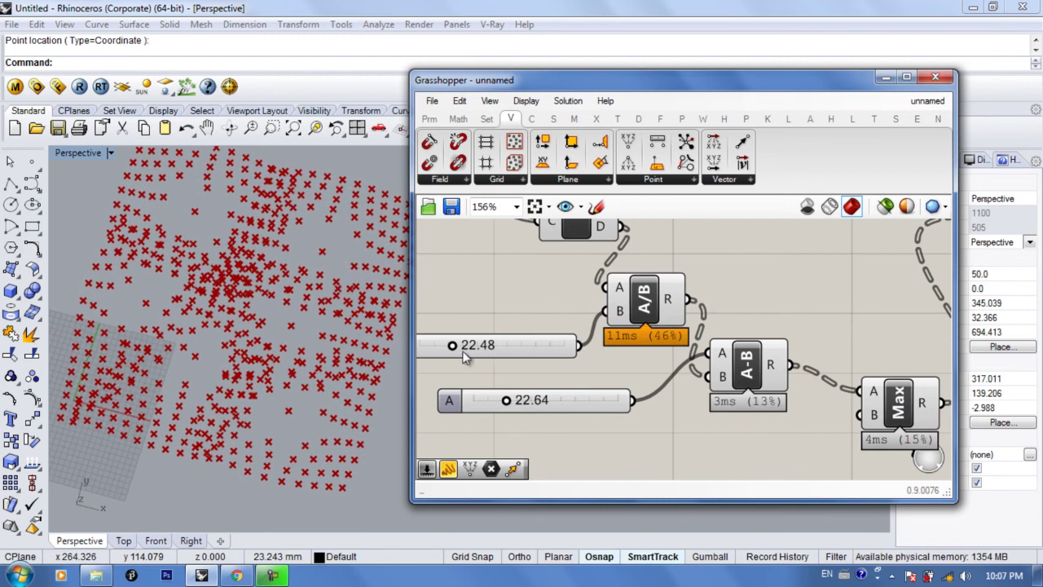
{"action": "mouse_move", "coordinate": [460, 347]}
{"action": "left_mouse_down"}
{"action": "mouse_move", "coordinate": [482, 348]}
{"action": "mouse_move", "coordinate": [456, 349]}
{"action": "left_mouse_up"}
{"action": "mouse_move", "coordinate": [506, 402]}
{"action": "left_mouse_down"}
{"action": "mouse_move", "coordinate": [488, 403]}
{"action": "mouse_move", "coordinate": [499, 403]}
{"action": "left_mouse_up"}
{"action": "mouse_move", "coordinate": [456, 348]}
{"action": "left_mouse_down"}
{"action": "mouse_move", "coordinate": [479, 349]}
{"action": "mouse_move", "coordinate": [443, 347]}
{"action": "left_mouse_up"}
{"action": "left_click_drag", "start_coordinate": [494, 405], "coordinate": [491, 403]}
- Add an Interpolate curve component beyond Move and feed Move's G output into its V input
{"action": "right_click_drag", "start_coordinate": [807, 402], "coordinate": [602, 403]}
{"action": "scroll", "coordinate": [602, 403], "scroll_direction": "down", "scroll_amount": 1}
{"action": "right_click_drag", "start_coordinate": [750, 353], "coordinate": [583, 460]}
{"action": "scroll", "coordinate": [760, 334], "scroll_direction": "down", "scroll_amount": 2}
{"action": "double_click", "coordinate": [761, 339]}
{"action": "type", "text": "inter"}
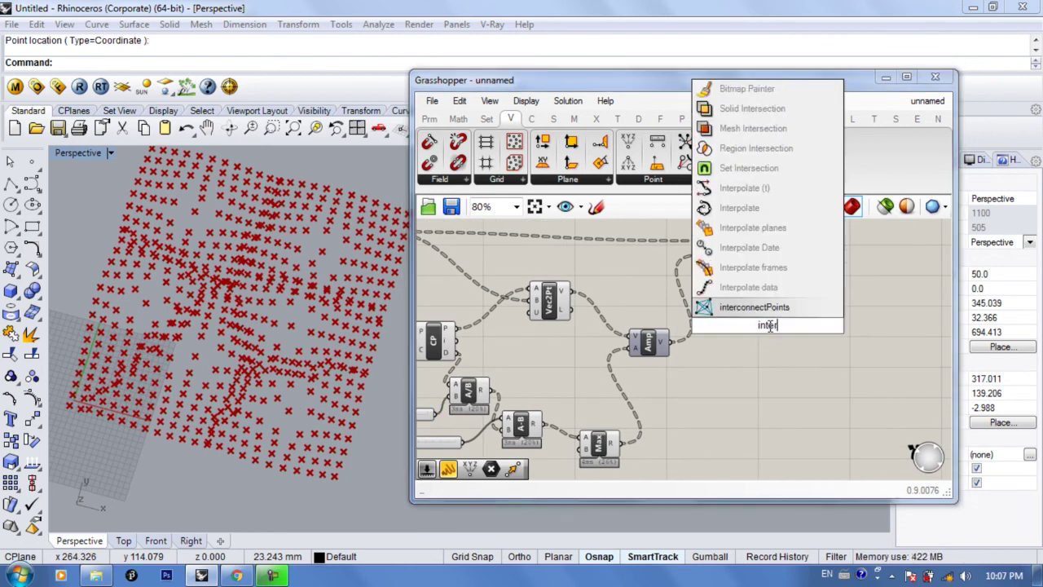
{"action": "left_click", "coordinate": [738, 208]}
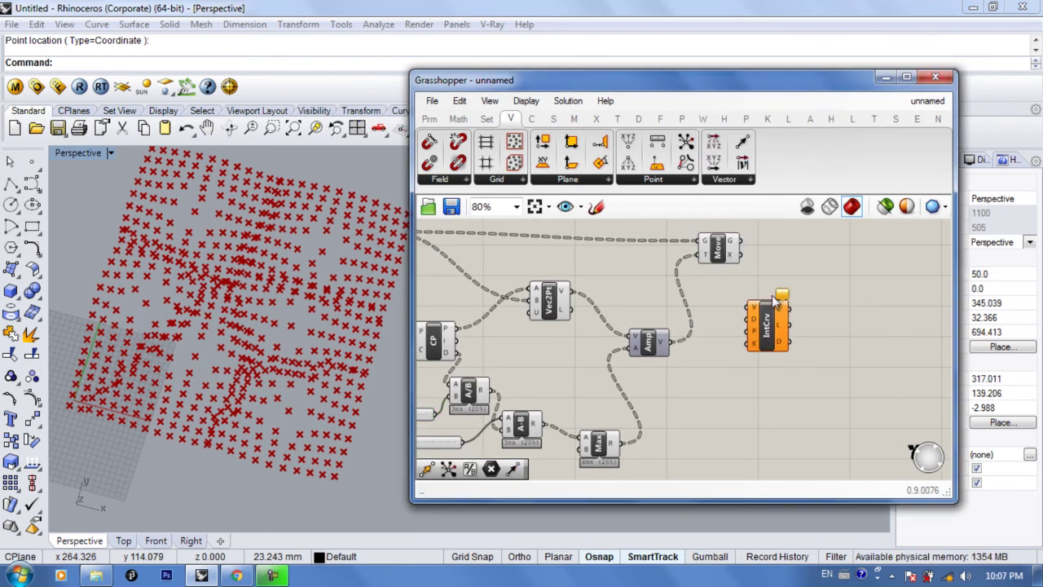
{"action": "left_click_drag", "start_coordinate": [740, 241], "coordinate": [747, 308]}
{"action": "left_click_drag", "start_coordinate": [765, 331], "coordinate": [837, 288]}
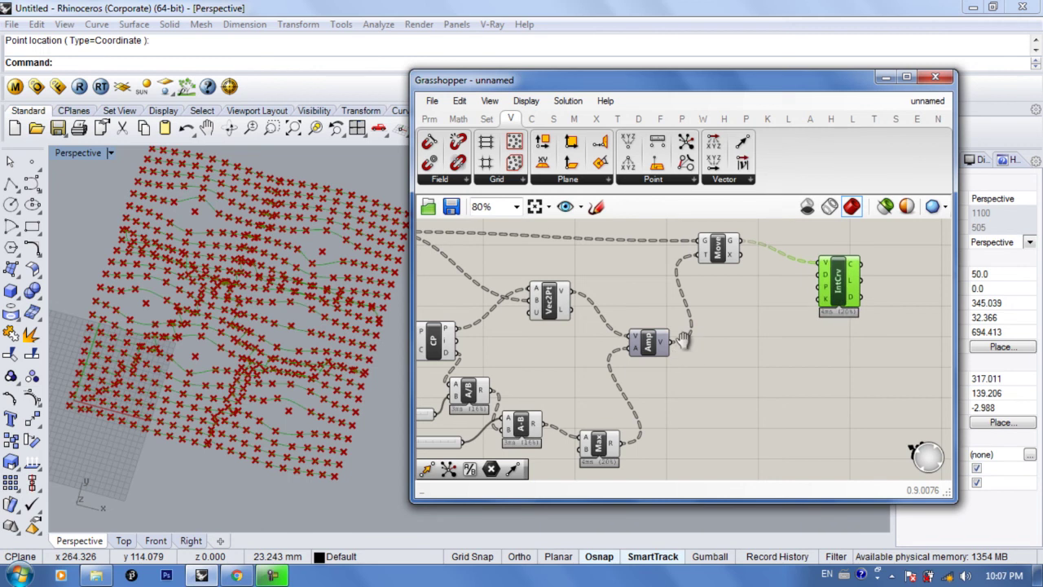
- Turn off the preview of the grid points and moved points so only the interpolated curves and attractors display
{"action": "right_click_drag", "start_coordinate": [673, 349], "coordinate": [752, 350]}
{"action": "right_click_drag", "start_coordinate": [677, 386], "coordinate": [699, 398]}
{"action": "left_click", "coordinate": [817, 265]}
{"action": "middle_click", "coordinate": [819, 265]}
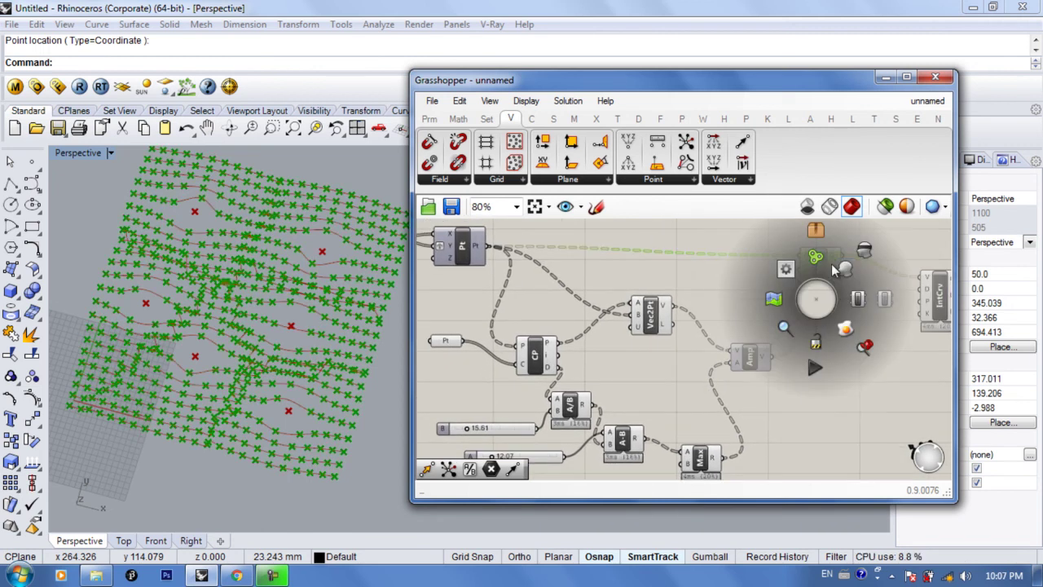
{"action": "left_click", "coordinate": [862, 258]}
- Set the Division B slider to 6.30 and the Subtraction A slider to 11.01
{"action": "scroll", "coordinate": [564, 404], "scroll_direction": "up", "scroll_amount": 3}
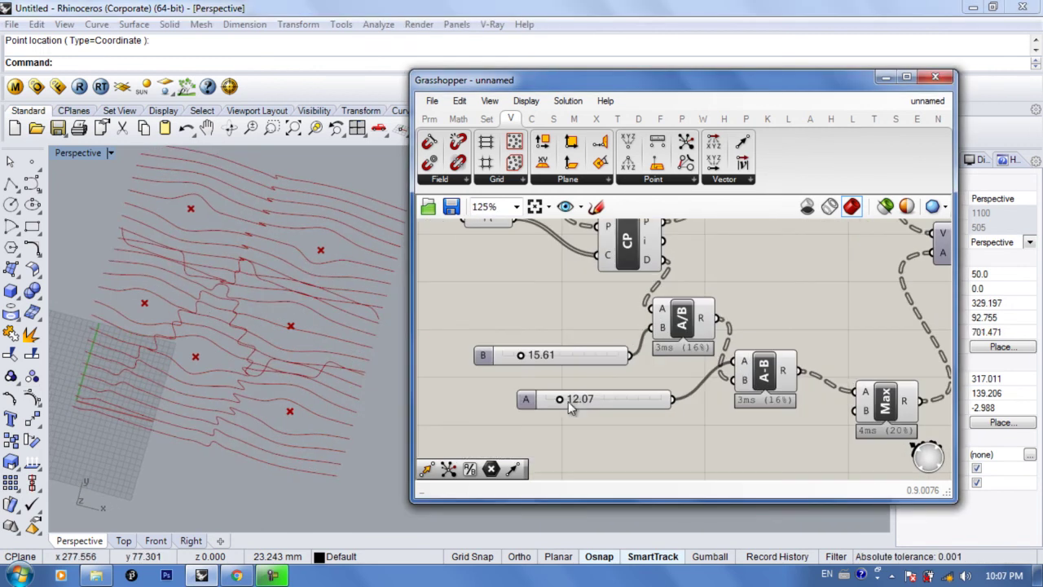
{"action": "left_click_drag", "start_coordinate": [565, 404], "coordinate": [560, 400]}
{"action": "scroll", "coordinate": [546, 354], "scroll_direction": "up", "scroll_amount": 2}
{"action": "left_click_drag", "start_coordinate": [511, 357], "coordinate": [492, 363]}
{"action": "left_click_drag", "start_coordinate": [564, 425], "coordinate": [570, 431]}
- Shift the Subtraction component close to Maximum and the Division component closer to Subtraction
{"action": "scroll", "coordinate": [721, 396], "scroll_direction": "down", "scroll_amount": 5}
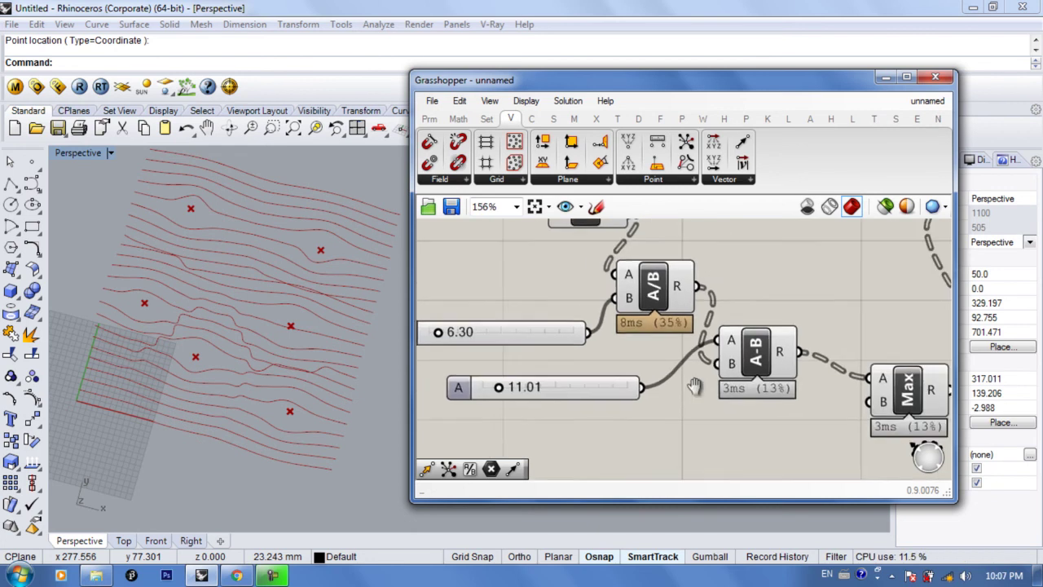
{"action": "left_click", "coordinate": [718, 405]}
{"action": "left_click_drag", "start_coordinate": [642, 364], "coordinate": [676, 389]}
{"action": "left_click_drag", "start_coordinate": [576, 322], "coordinate": [599, 337]}
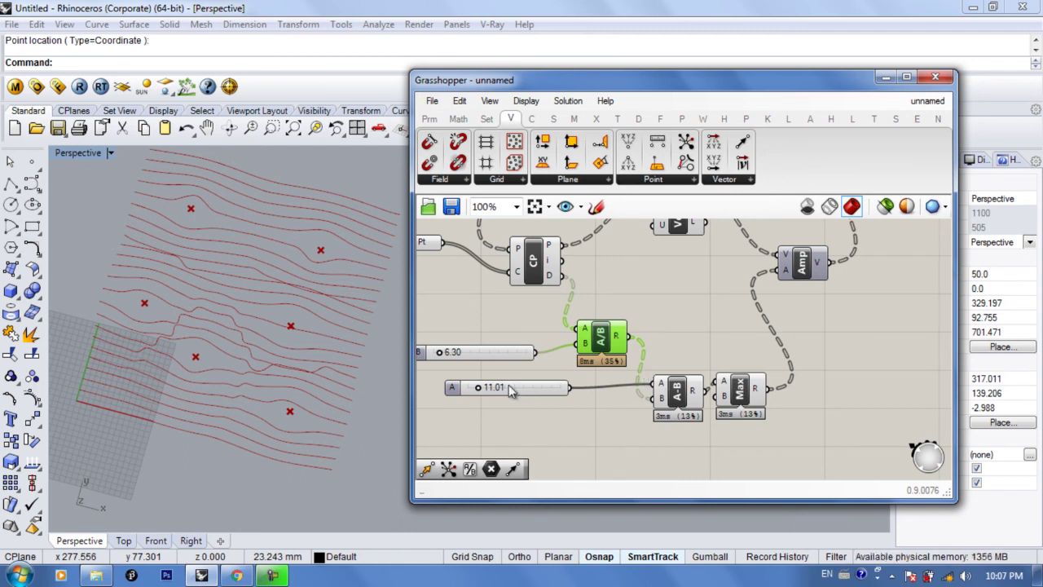
- Set the Subtraction A slider to 11.84 and the Division B slider to 4.32
{"action": "left_click_drag", "start_coordinate": [479, 392], "coordinate": [482, 389]}
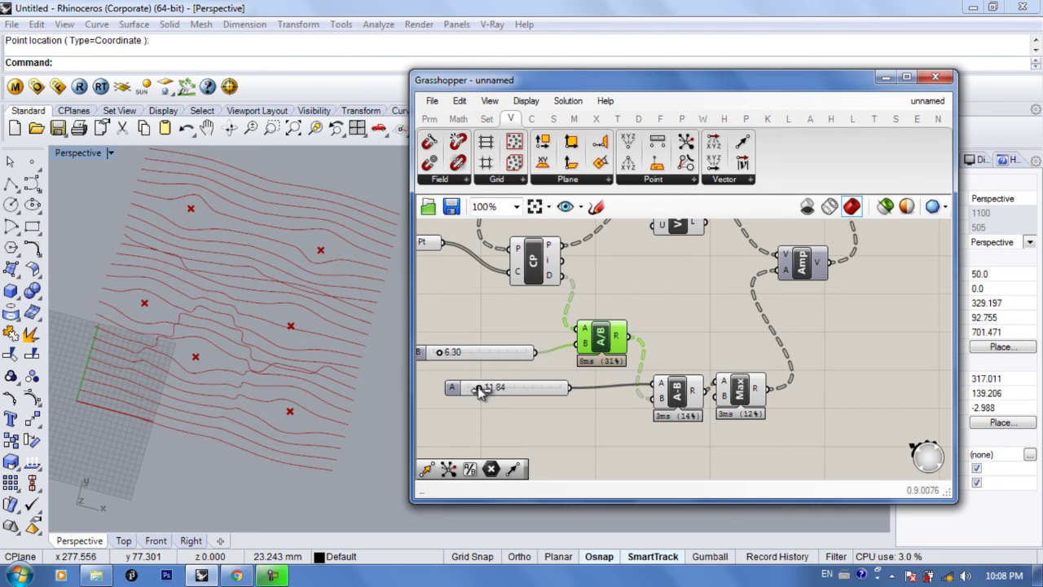
{"action": "scroll", "coordinate": [503, 369], "scroll_direction": "up", "scroll_amount": 1}
{"action": "left_click_drag", "start_coordinate": [489, 349], "coordinate": [491, 352]}
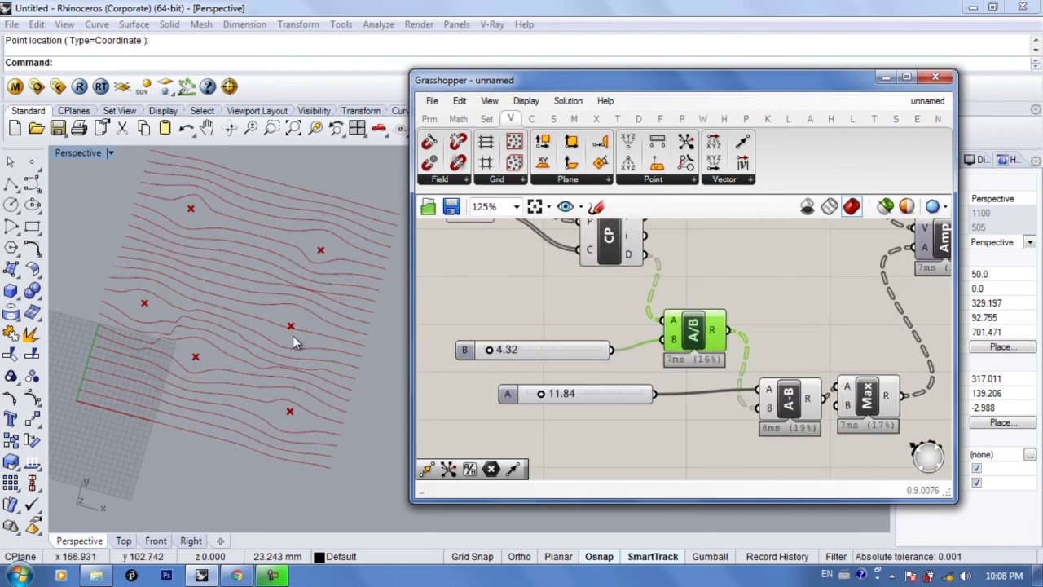
- Select the attractor point parameter and relocate its points across the curve field in the perspective viewport
{"action": "right_click_drag", "start_coordinate": [633, 330], "coordinate": [715, 347]}
{"action": "left_click", "coordinate": [320, 249]}
{"action": "right_click_drag", "start_coordinate": [569, 234], "coordinate": [604, 291]}
{"action": "left_click", "coordinate": [593, 286]}
{"action": "left_click", "coordinate": [317, 253]}
{"action": "left_click_drag", "start_coordinate": [319, 255], "coordinate": [323, 220]}
{"action": "left_click_drag", "start_coordinate": [289, 320], "coordinate": [280, 298]}
{"action": "mouse_move", "coordinate": [196, 358]}
{"action": "left_mouse_down"}
{"action": "mouse_move", "coordinate": [255, 367]}
{"action": "mouse_move", "coordinate": [214, 358]}
{"action": "left_mouse_up"}
{"action": "mouse_move", "coordinate": [291, 414]}
{"action": "left_mouse_down"}
{"action": "mouse_move", "coordinate": [263, 422]}
{"action": "mouse_move", "coordinate": [290, 414]}
{"action": "left_mouse_up"}
{"action": "left_click_drag", "start_coordinate": [145, 302], "coordinate": [159, 285]}
- Raise the Subtraction A slider to 17.13 and lower the Division B slider to 1.68
{"action": "right_click_drag", "start_coordinate": [597, 400], "coordinate": [550, 360]}
{"action": "left_click_drag", "start_coordinate": [612, 427], "coordinate": [619, 428]}
{"action": "left_click_drag", "start_coordinate": [561, 386], "coordinate": [557, 387]}
{"action": "right_click_drag", "start_coordinate": [607, 398], "coordinate": [630, 389]}
- Examine the deformed curves from an oblique angle with the attractor points selected, and review the definition from the grid to the interpolated curves
{"action": "right_click_drag", "start_coordinate": [273, 334], "coordinate": [283, 307]}
{"action": "scroll", "coordinate": [283, 306], "scroll_direction": "up", "scroll_amount": 2}
{"action": "right_click_drag", "start_coordinate": [400, 412], "coordinate": [395, 339]}
{"action": "left_click", "coordinate": [481, 355]}
{"action": "scroll", "coordinate": [477, 353], "scroll_direction": "down", "scroll_amount": 2}
{"action": "right_click_drag", "start_coordinate": [779, 363], "coordinate": [673, 361]}
{"action": "scroll", "coordinate": [746, 337], "scroll_direction": "down", "scroll_amount": 2}
{"action": "right_click_drag", "start_coordinate": [746, 337], "coordinate": [766, 383]}
{"action": "scroll", "coordinate": [766, 368], "scroll_direction": "up", "scroll_amount": 2}
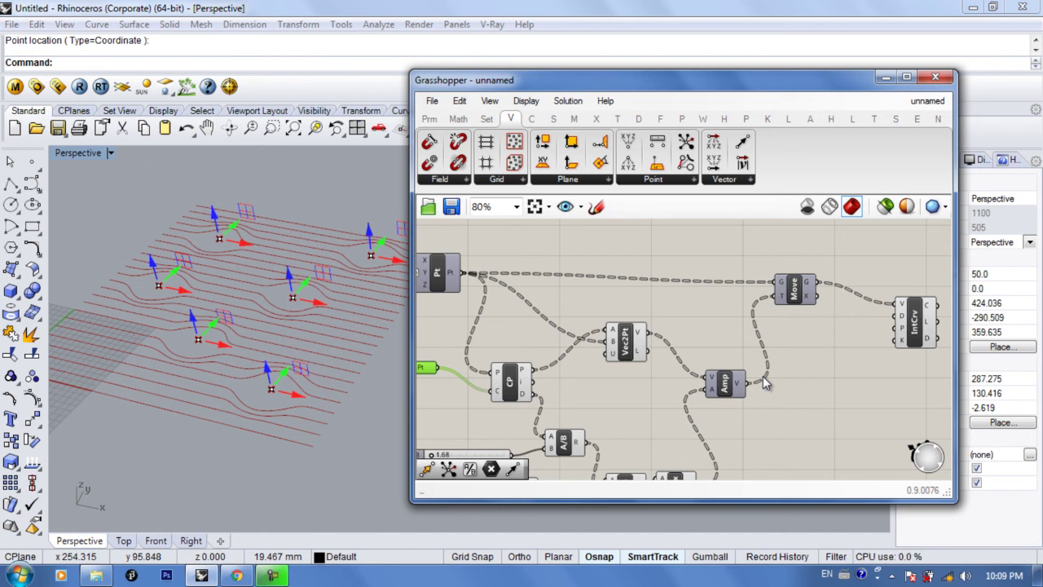
{"action": "right_click_drag", "start_coordinate": [808, 342], "coordinate": [836, 354]}
{"action": "scroll", "coordinate": [835, 316], "scroll_direction": "down", "scroll_amount": 1}
{"action": "scroll", "coordinate": [652, 359], "scroll_direction": "up", "scroll_amount": 1}
{"action": "scroll", "coordinate": [758, 365], "scroll_direction": "down", "scroll_amount": 1}
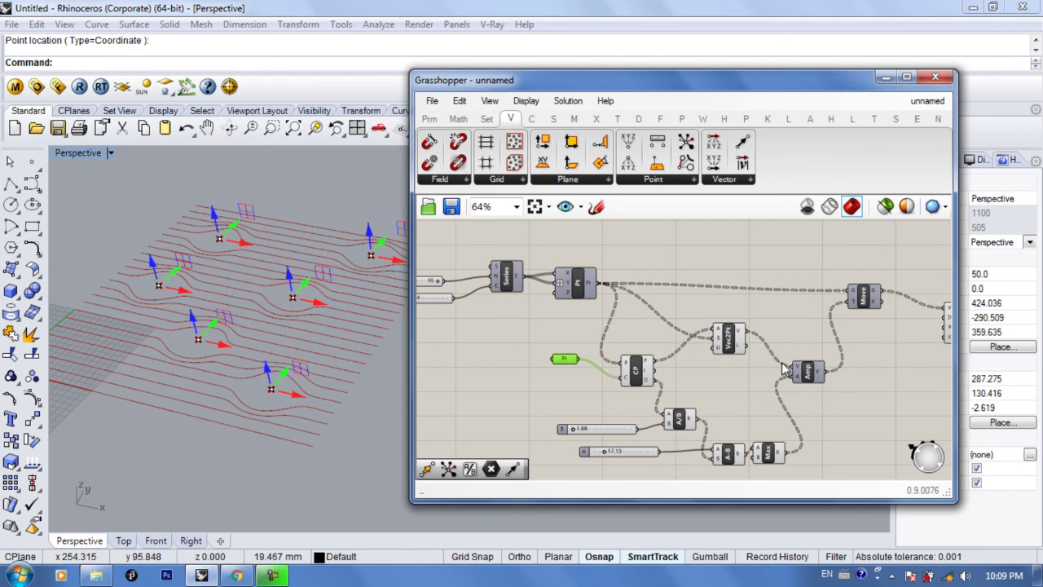